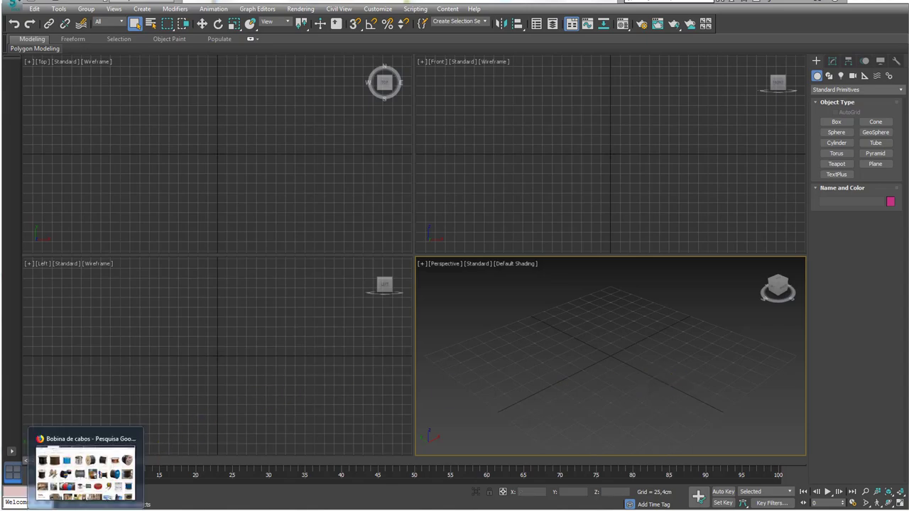
- Switch from 3ds Max to the Firefox Google Images results for 'Bobina de cabos' cable spools
left_click(100, 458)
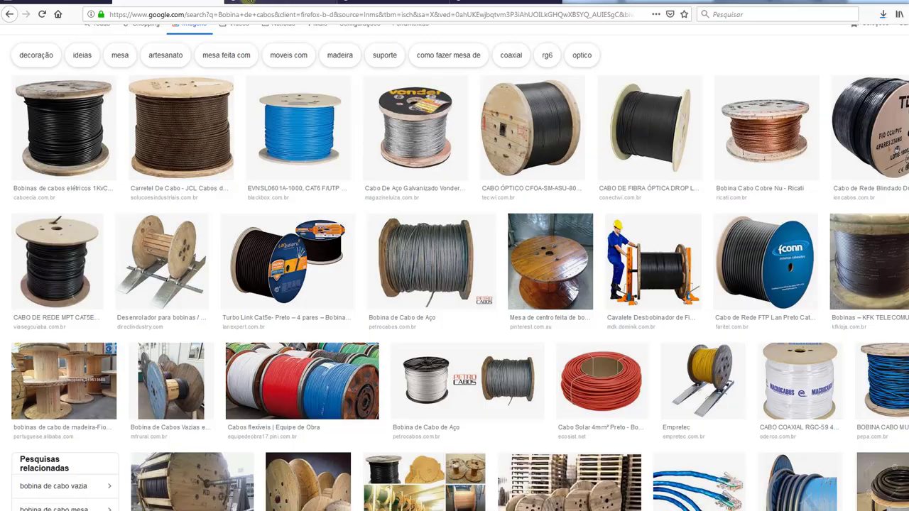
- Browse the spool references, marking the TOZZ reel's screw and centre hole, then view the black-cable wooden reel
left_click(289, 2)
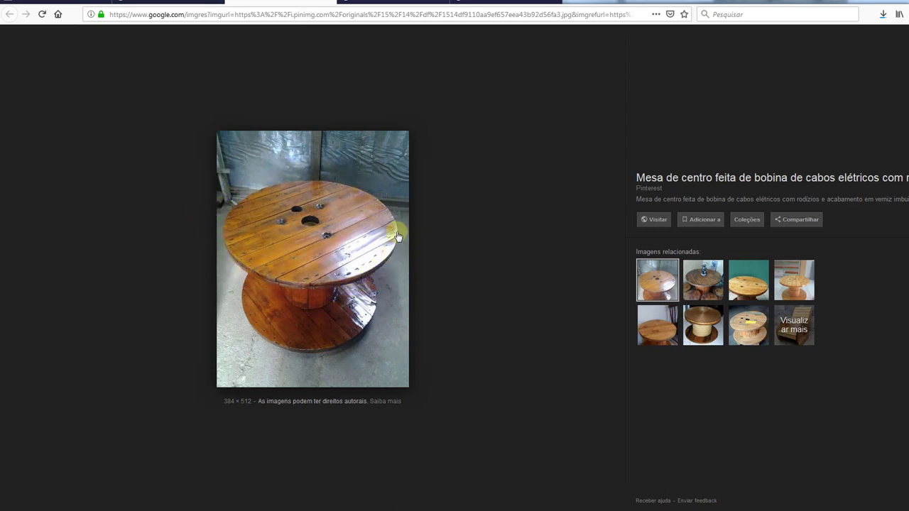
left_click(383, 3)
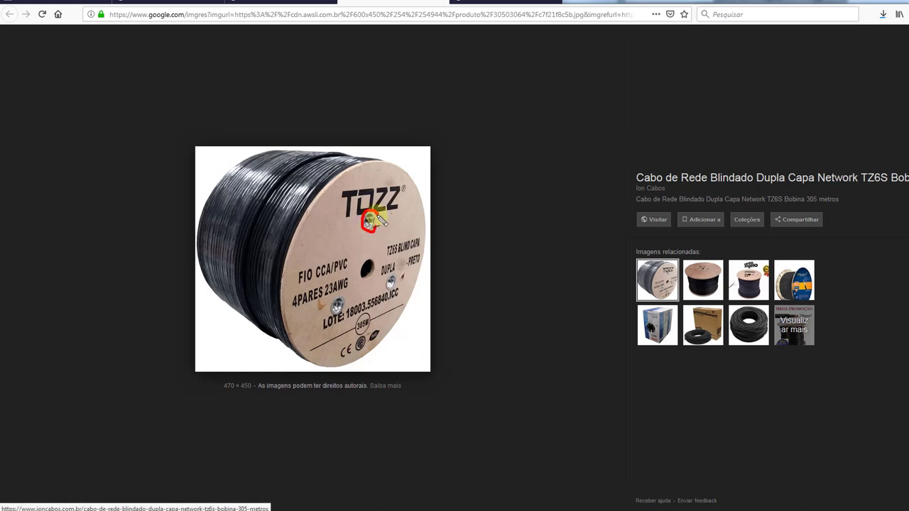
left_click_drag(341, 291, 350, 297)
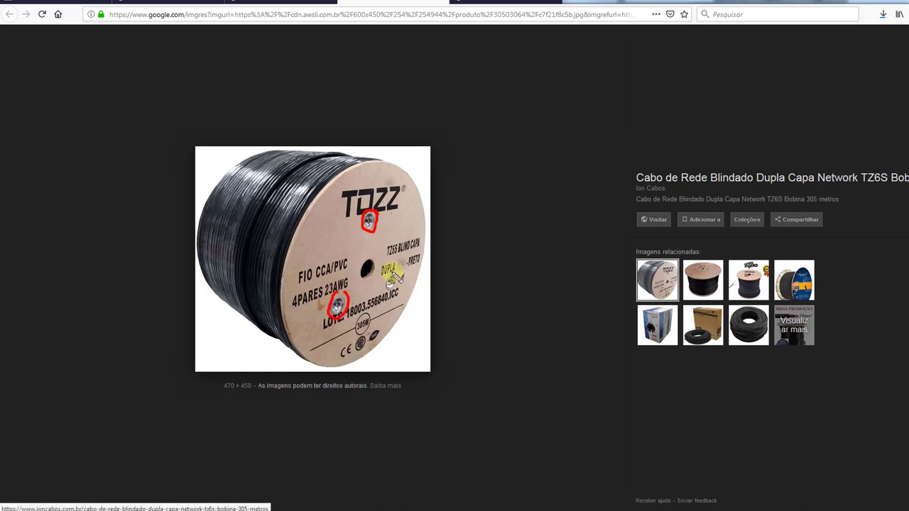
left_click_drag(367, 264, 363, 257)
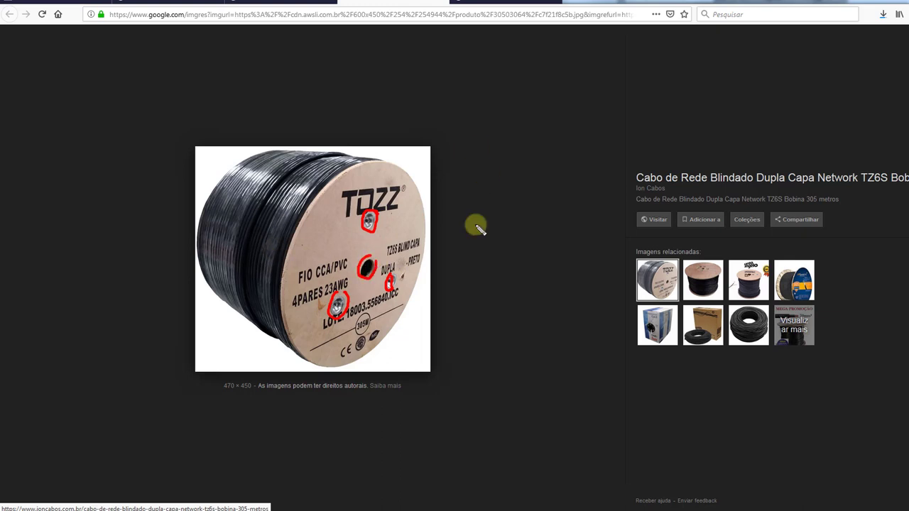
left_click(478, 9)
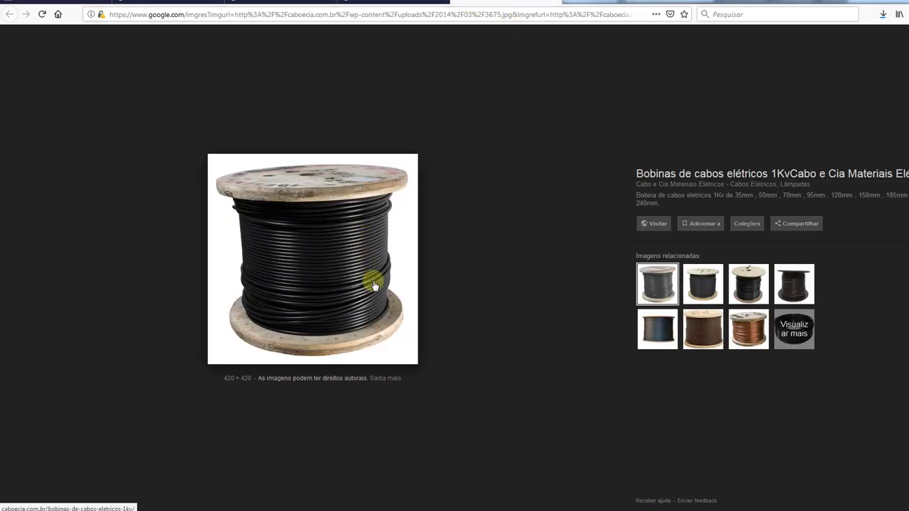
mouse_move(218, 358)
left_mouse_down()
mouse_move(206, 156)
mouse_move(382, 152)
mouse_move(423, 160)
mouse_move(423, 346)
mouse_move(221, 356)
left_mouse_up()
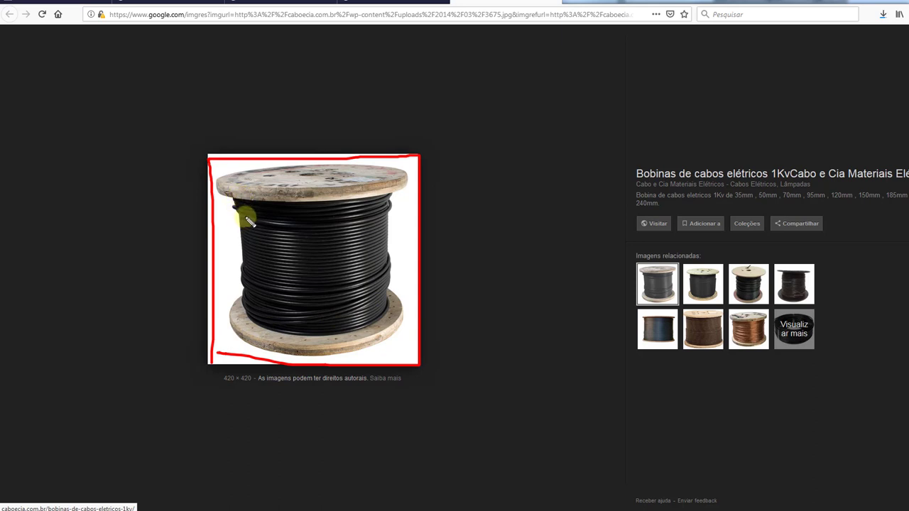
left_click_drag(245, 216, 415, 226)
left_click_drag(254, 260, 376, 244)
left_click_drag(257, 281, 381, 278)
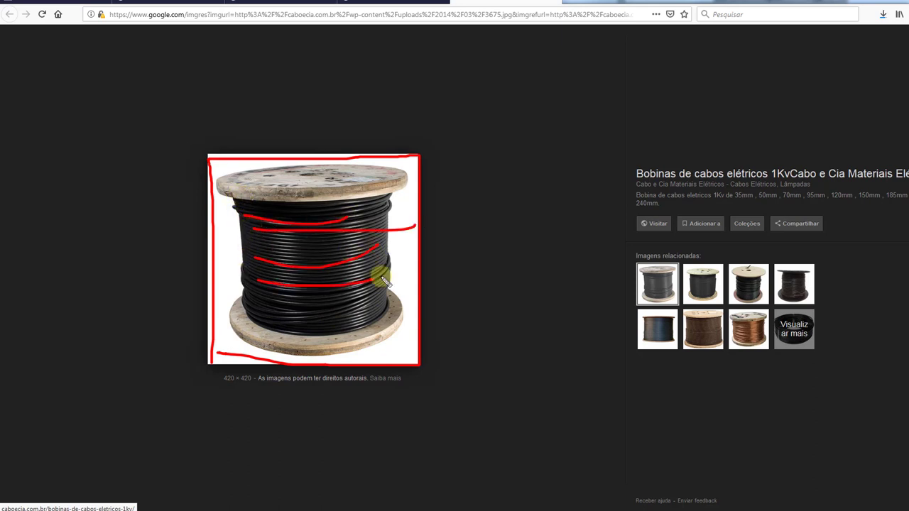
key("Escape")
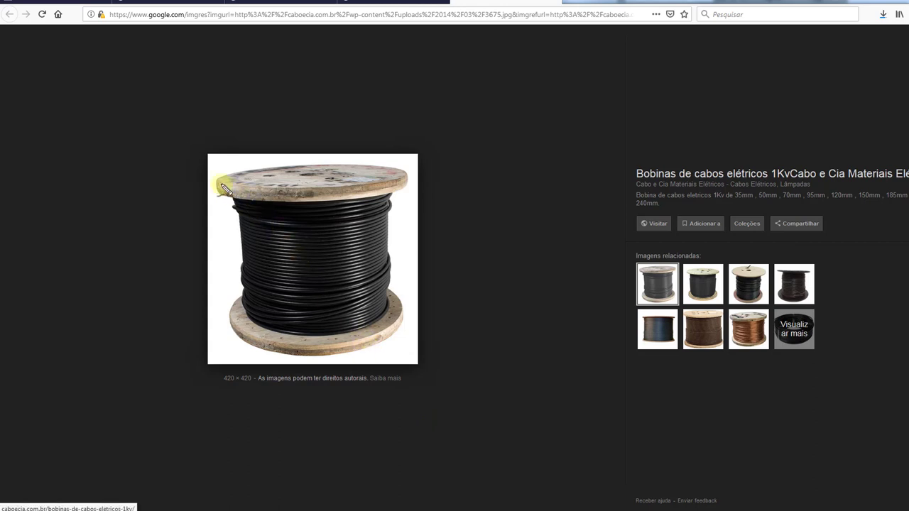
mouse_move(219, 188)
left_mouse_down()
mouse_move(277, 200)
mouse_move(408, 191)
left_mouse_up()
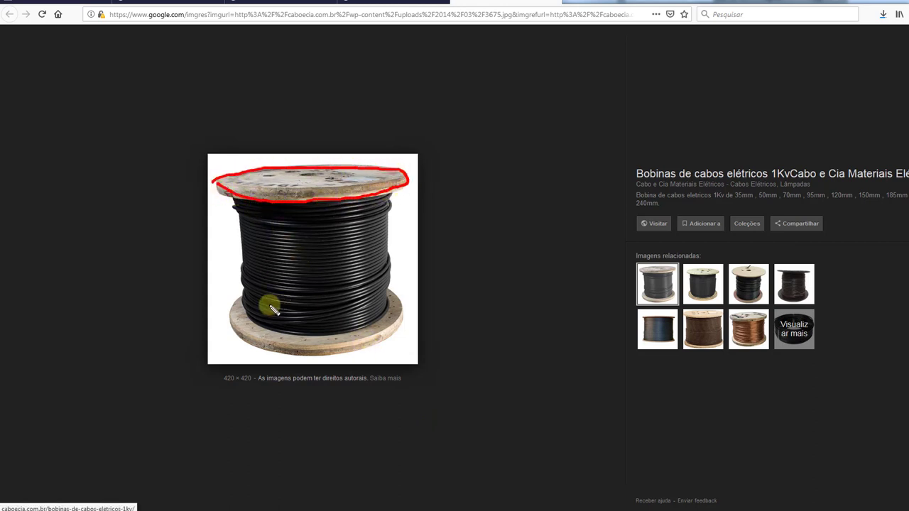
mouse_move(234, 308)
left_mouse_down()
mouse_move(239, 327)
mouse_move(291, 354)
mouse_move(402, 323)
left_mouse_up()
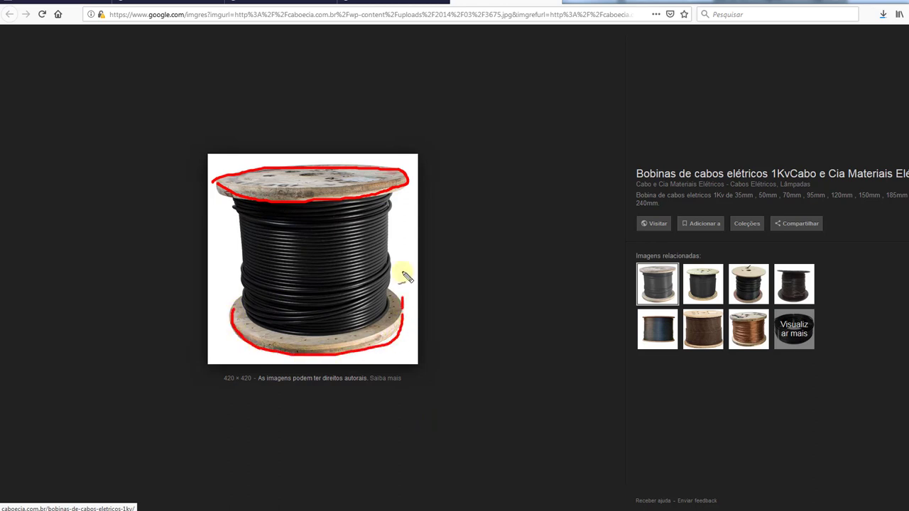
left_click_drag(224, 186, 217, 316)
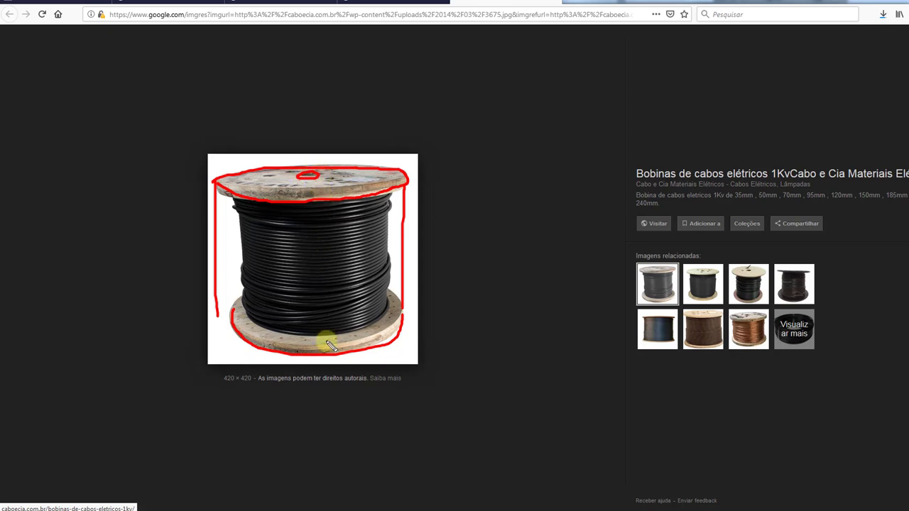
key("Escape")
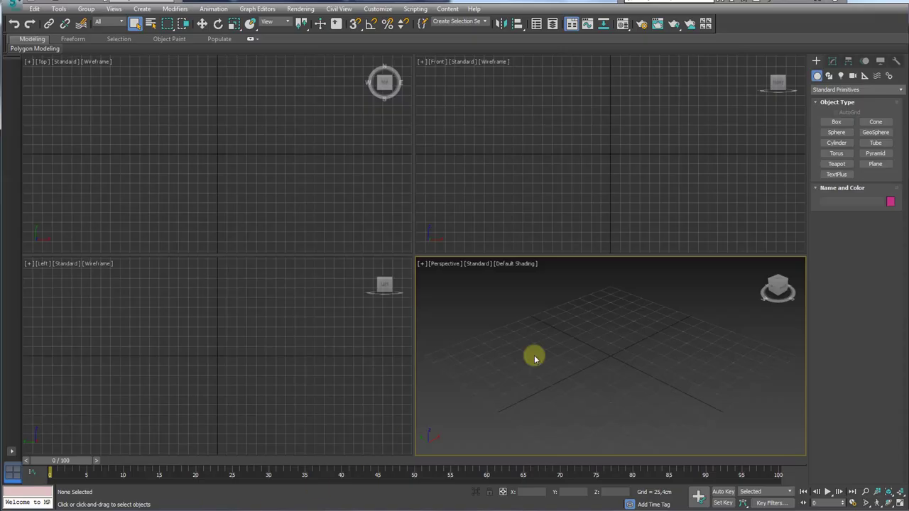
- Create a square Plane001 in the Front viewport and move it back along Y
mouse_move(534, 355)
middle_mouse_down()
mouse_move(631, 331)
mouse_move(636, 321)
mouse_move(625, 330)
middle_mouse_up()
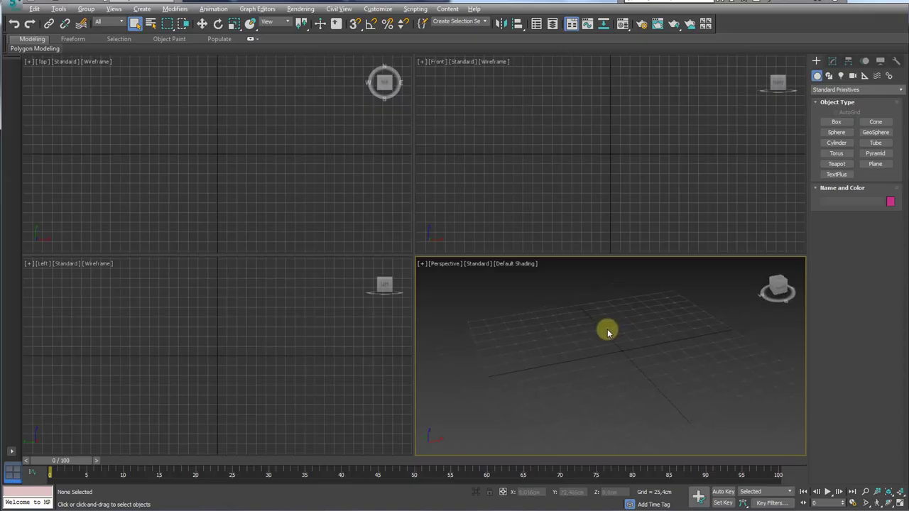
left_click(876, 164)
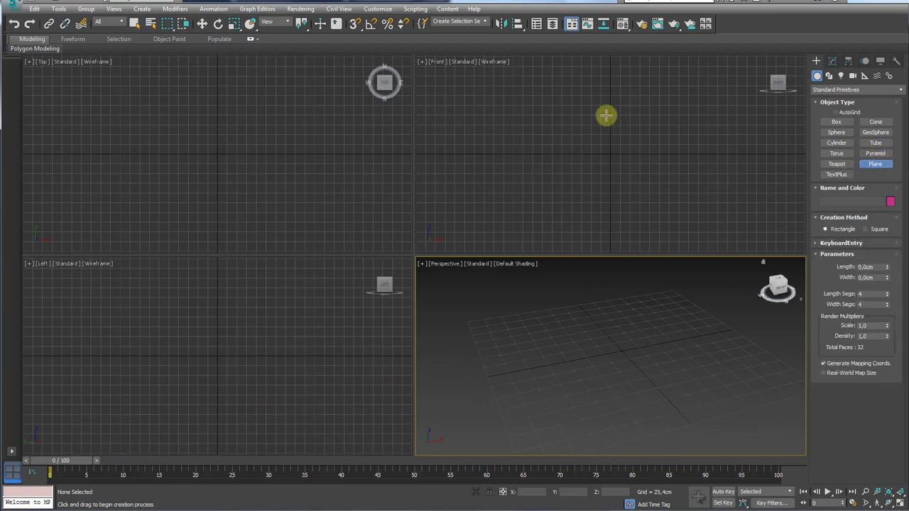
left_click_drag(605, 115, 636, 147)
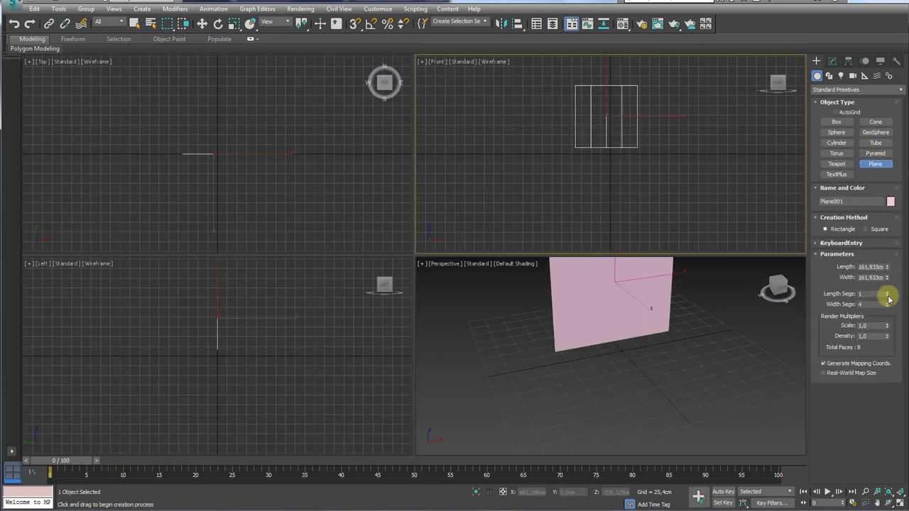
middle_click_drag(767, 333, 689, 411, "alt")
key("w")
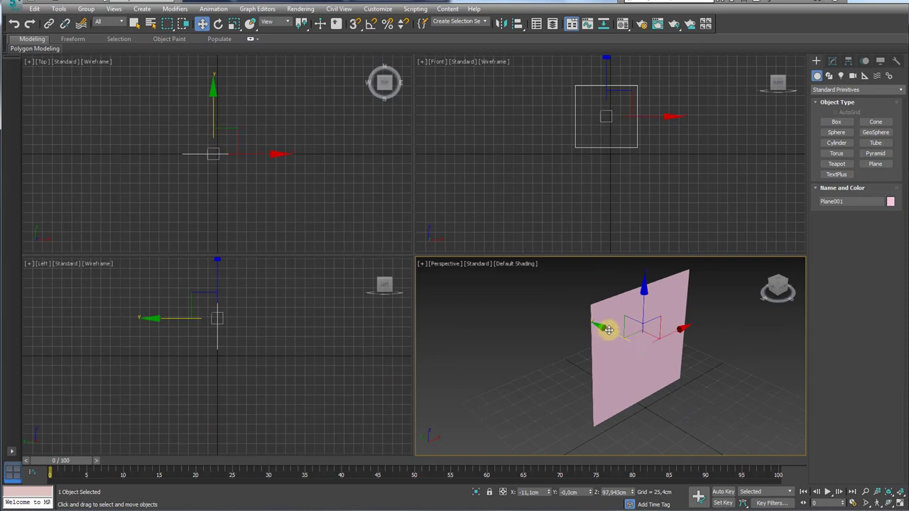
left_click_drag(608, 330, 557, 301)
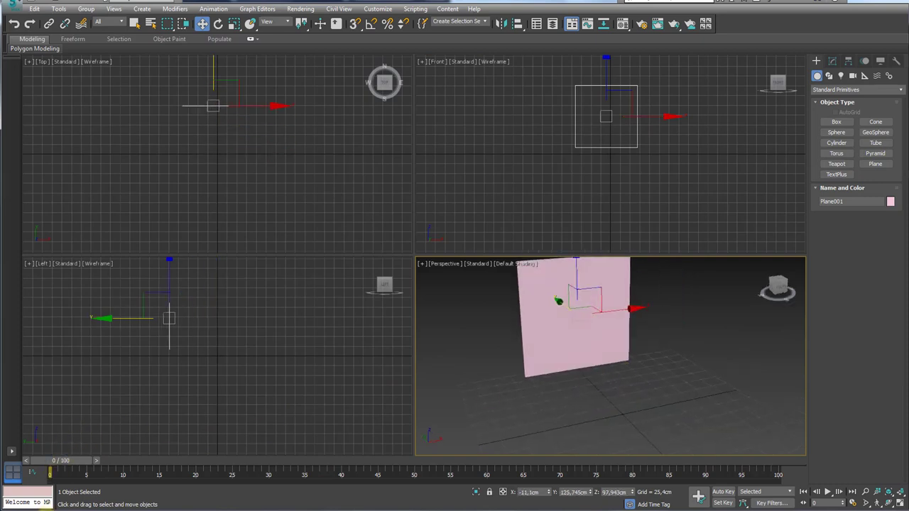
key("alt+Tab")
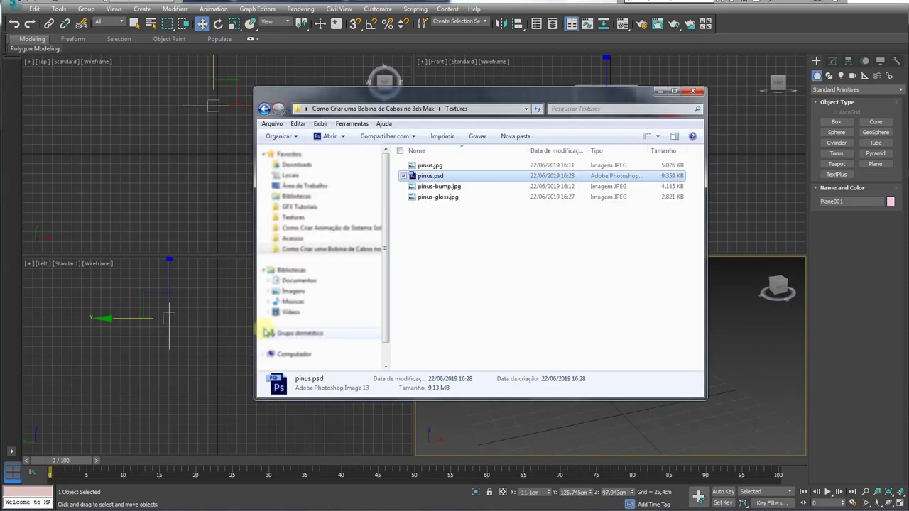
- Open the references folder and drag bobina left.png onto Plane001 as its texture
left_click(401, 109)
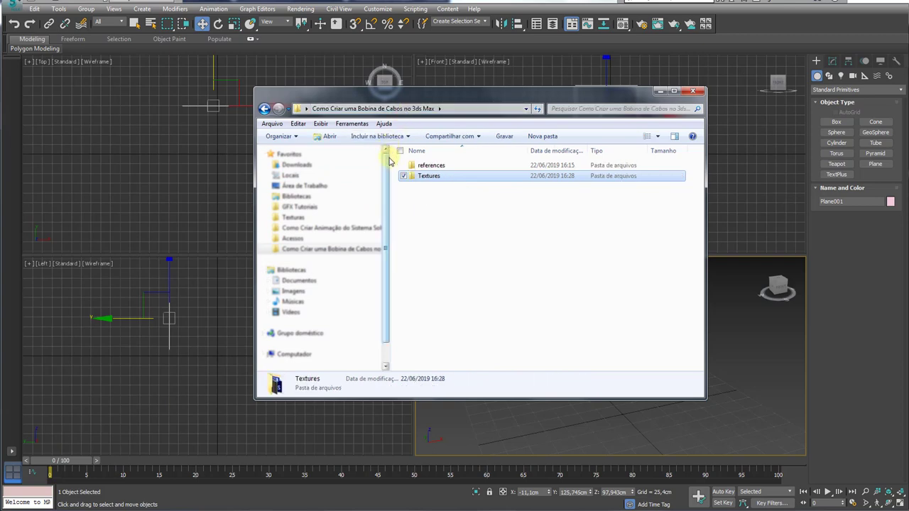
left_click_drag(388, 161, 297, 166)
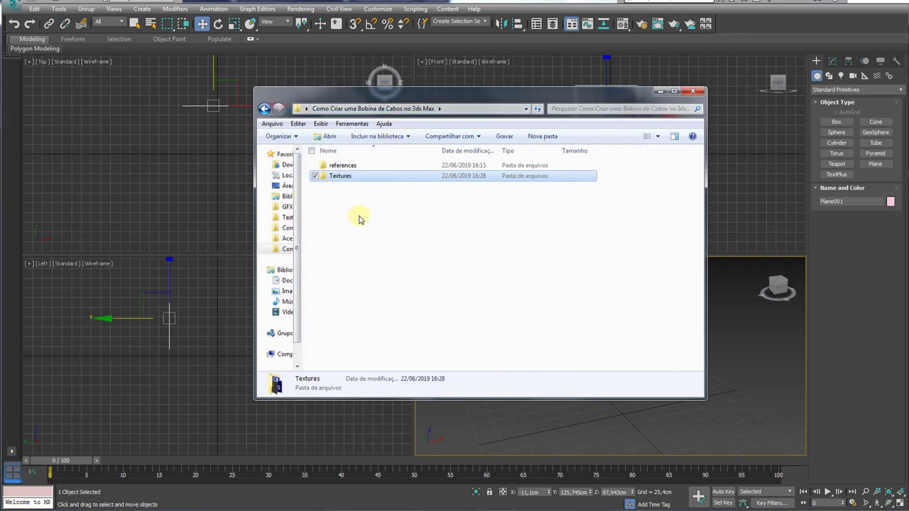
double_click(350, 167)
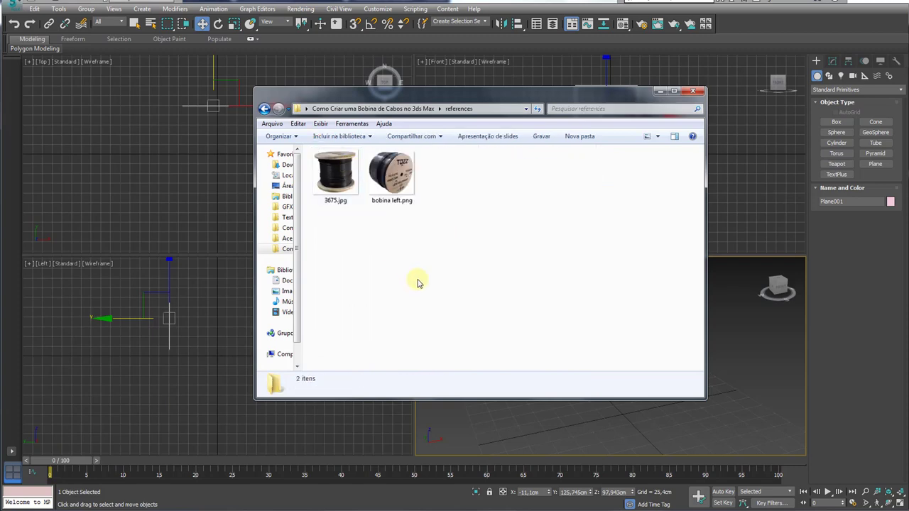
left_click_drag(471, 112, 196, 125)
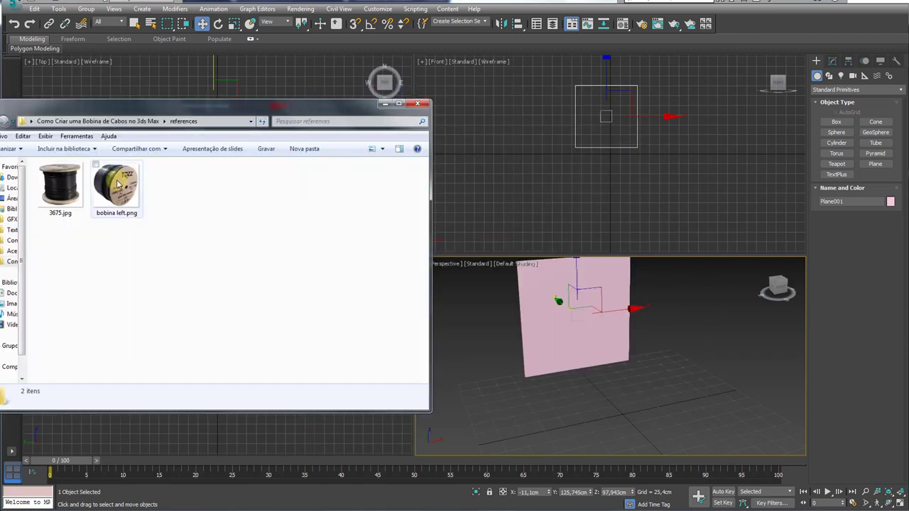
mouse_move(128, 206)
left_mouse_down()
mouse_move(593, 387)
mouse_move(576, 316)
left_mouse_up()
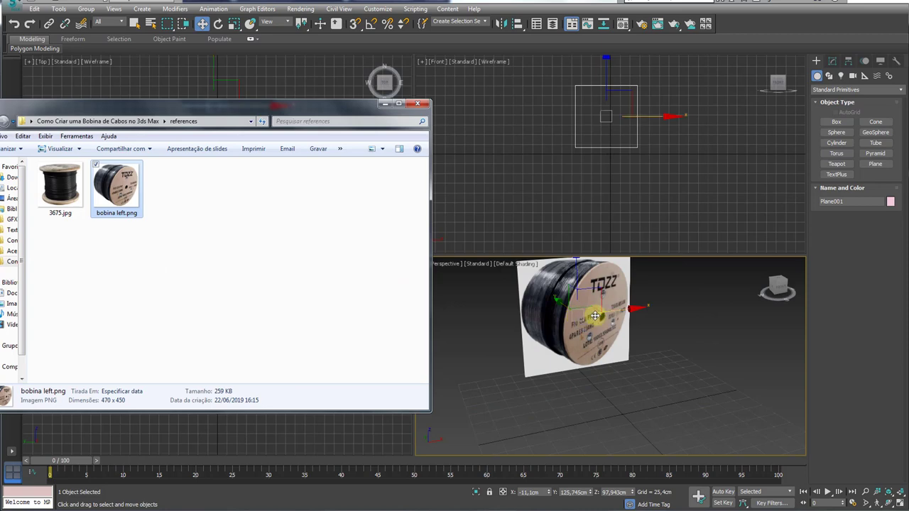
middle_click_drag(592, 351, 609, 362)
- Maximize the Perspective view facing the reel photo, marking its flange, centre hole and upper screw
scroll(631, 349, "up", 3)
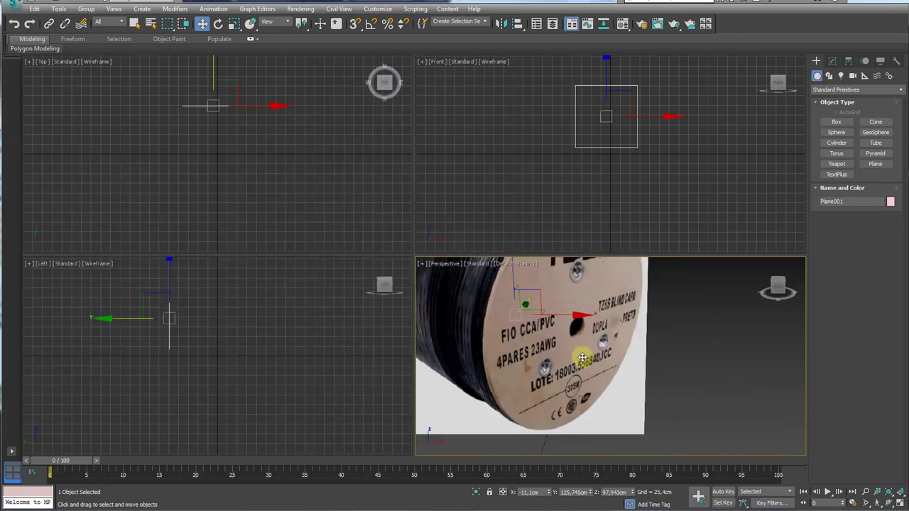
scroll(582, 357, "down", 2)
scroll(594, 377, "down", 1)
scroll(607, 380, "down", 1)
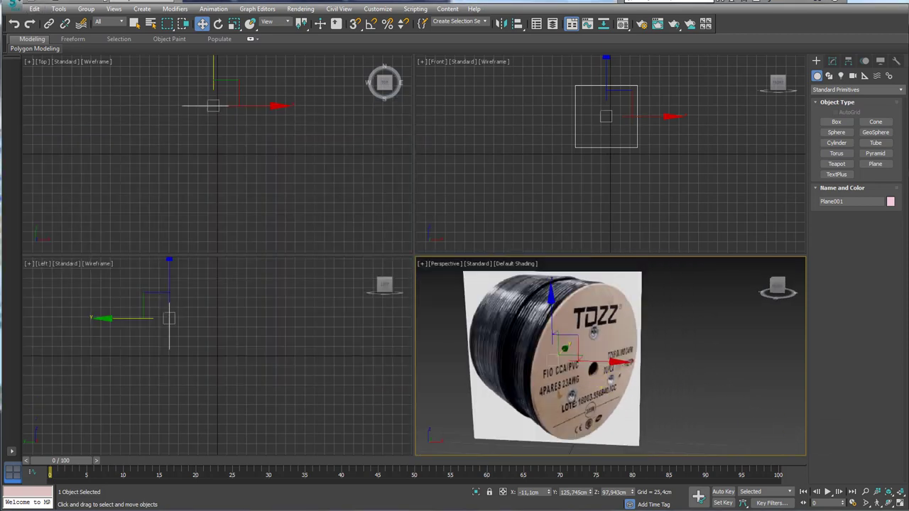
left_click(900, 501)
middle_click_drag(552, 357, 501, 274, "alt")
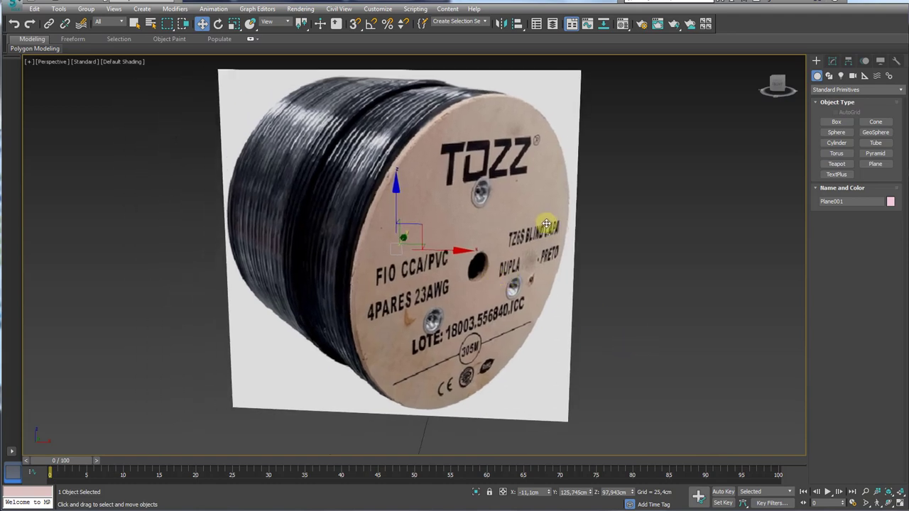
mouse_move(523, 107)
left_mouse_down()
mouse_move(457, 402)
mouse_move(507, 95)
left_mouse_up()
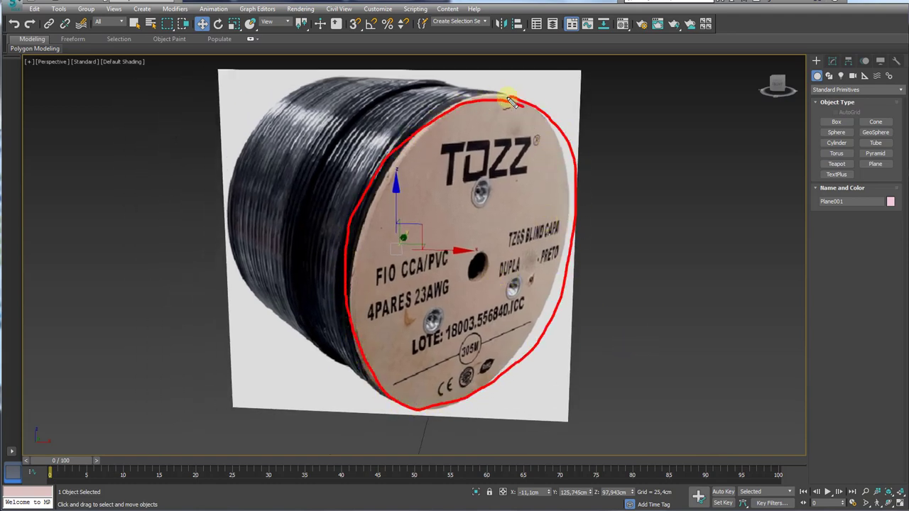
left_click_drag(483, 254, 484, 253)
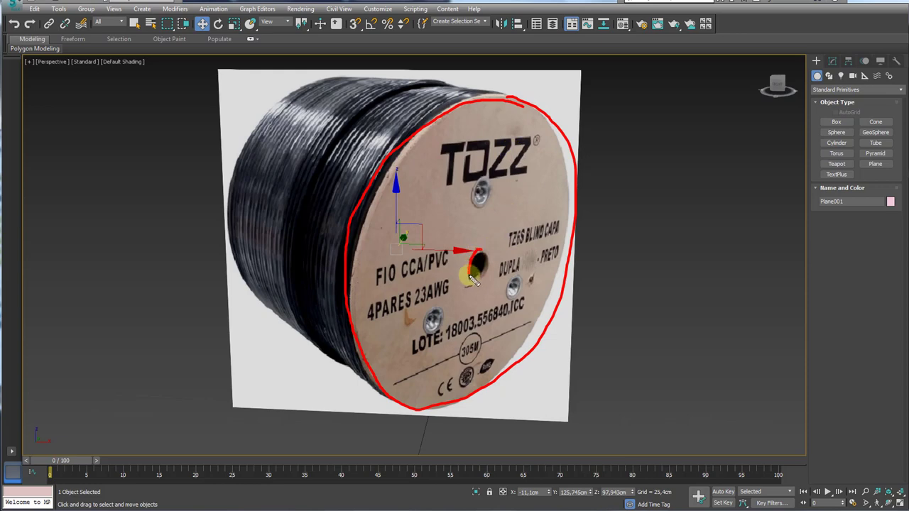
left_click_drag(480, 177, 477, 202)
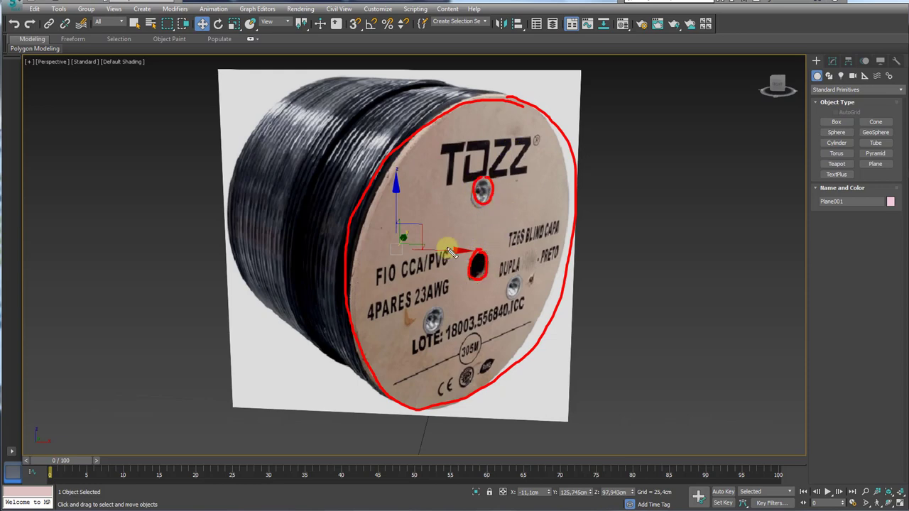
key("Escape")
- Show the Front view with Default Shading so the reel photo appears on the plane
scroll(543, 281, "down", 5)
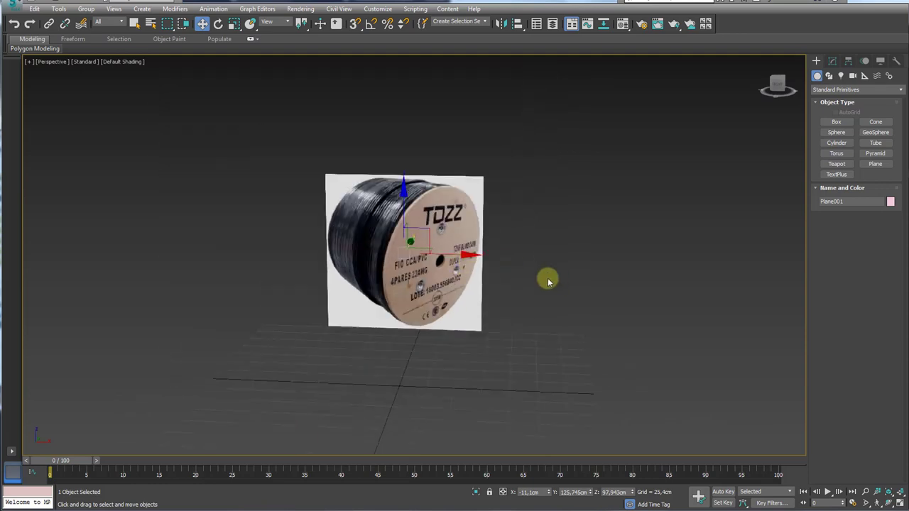
middle_click_drag(547, 278, 436, 290)
scroll(448, 284, "up", 1)
key("f")
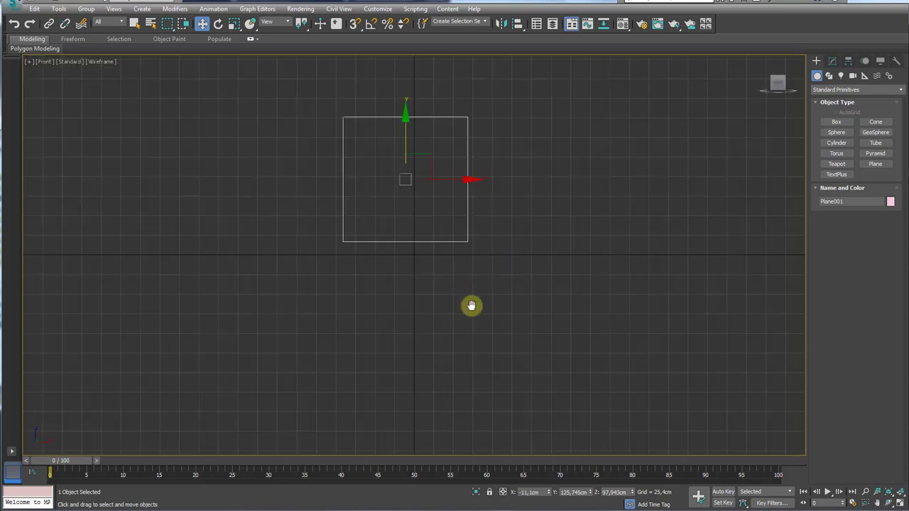
key("F3")
scroll(462, 305, "up", 2)
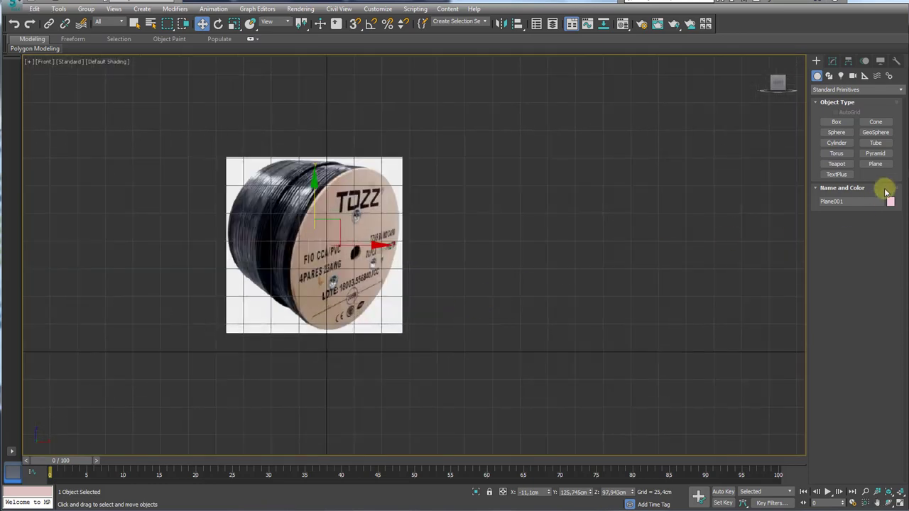
- Create Tube001 beside the photo (Radius 1 76.168cm, Radius 2 8.274cm), viewed in Perspective with Edged Faces
left_click(878, 144)
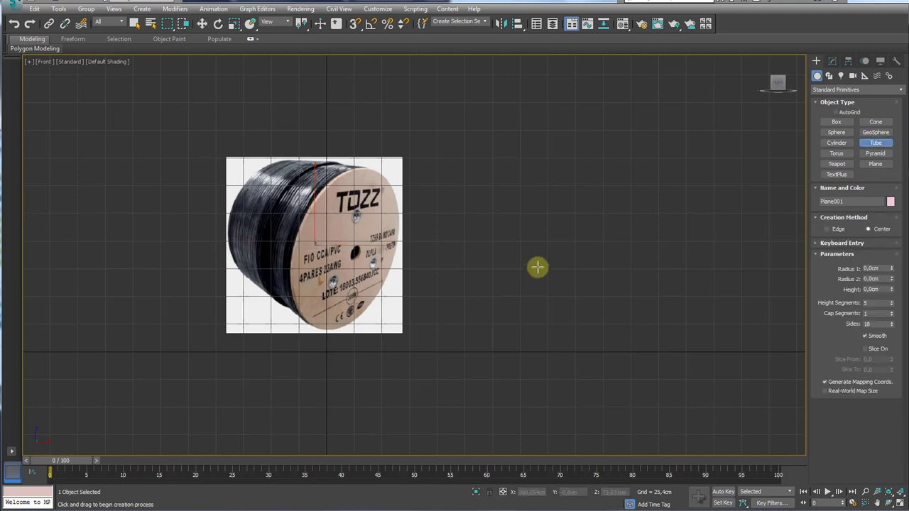
left_click_drag(506, 249, 548, 324)
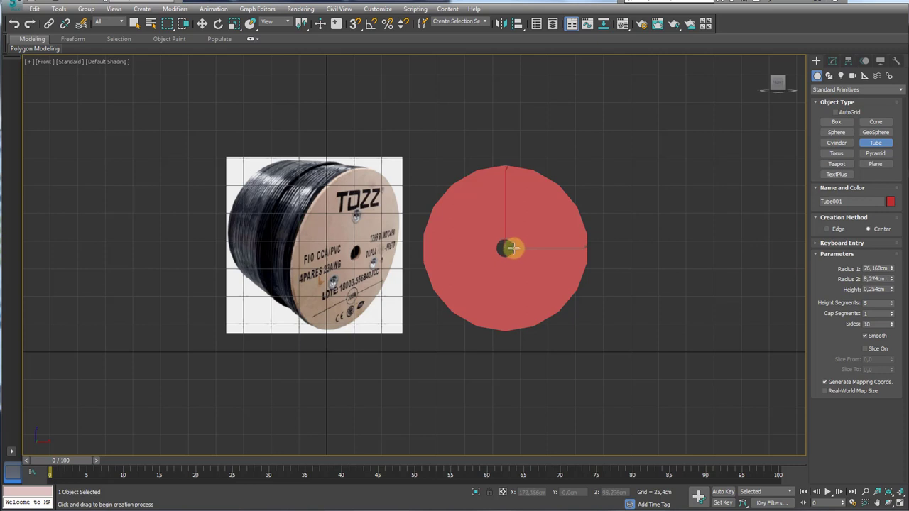
key("p")
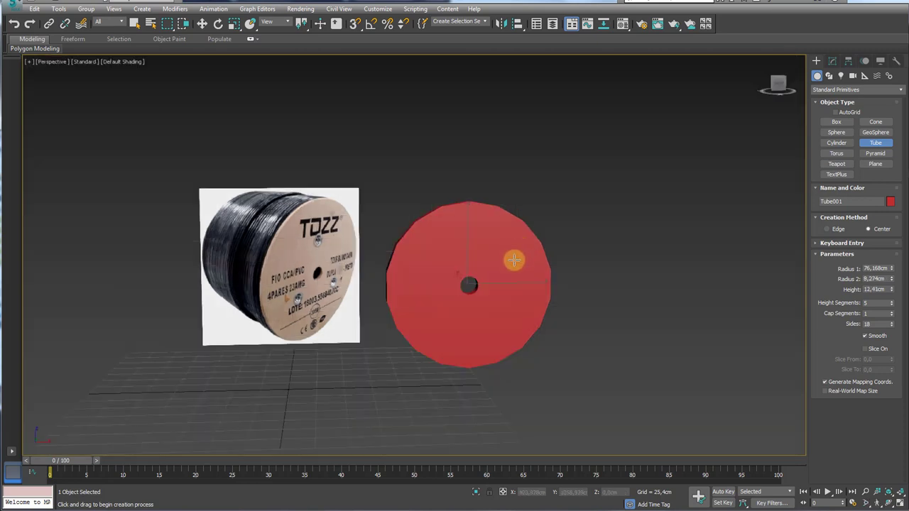
mouse_move(516, 260)
middle_mouse_down("alt")
mouse_move(470, 306)
mouse_move(472, 317)
mouse_move(602, 304)
mouse_move(546, 273)
mouse_move(445, 255)
mouse_move(486, 291)
middle_mouse_up("alt")
key("F4")
key("w")
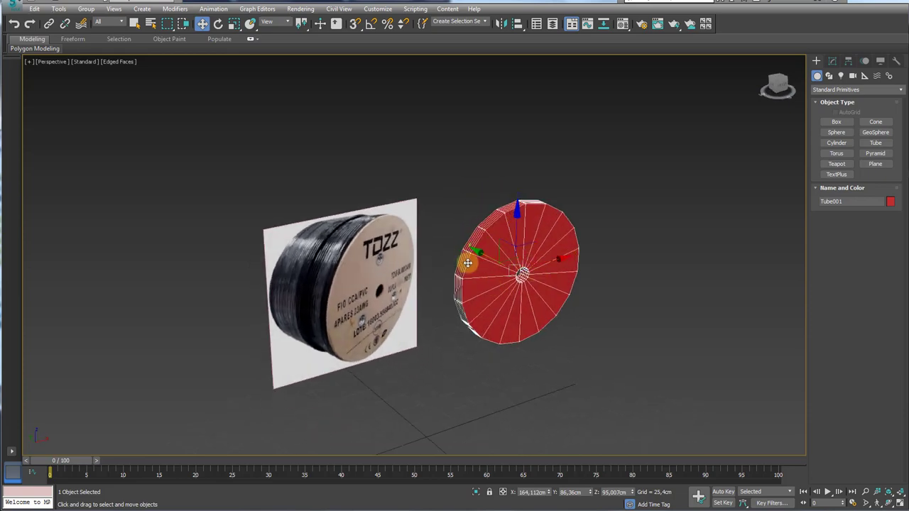
scroll(468, 264, "up", 3)
mouse_move(515, 174)
middle_mouse_down("alt")
mouse_move(499, 223)
mouse_move(508, 231)
middle_mouse_up("alt")
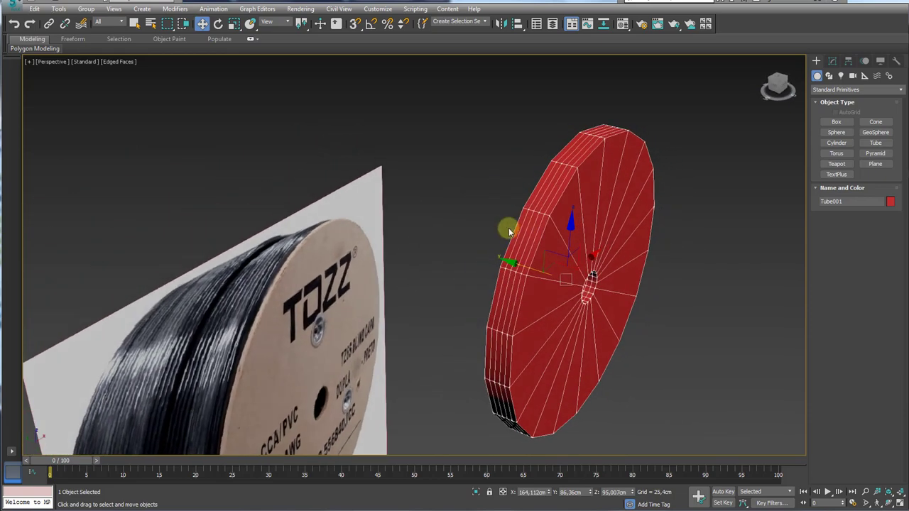
left_click(832, 61)
- Make the disc thin with Height 3.599cm and 1 height segment
middle_click_drag(696, 192, 703, 223, "alt")
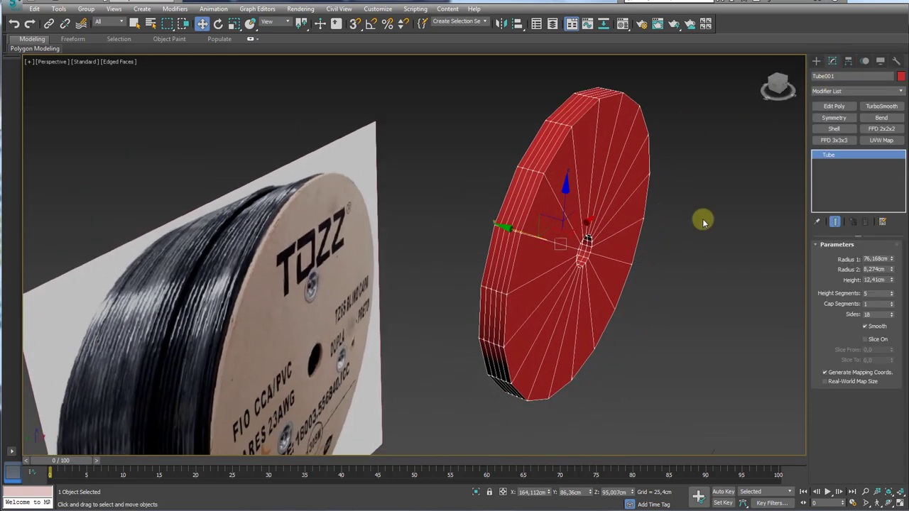
left_click_drag(893, 281, 890, 313)
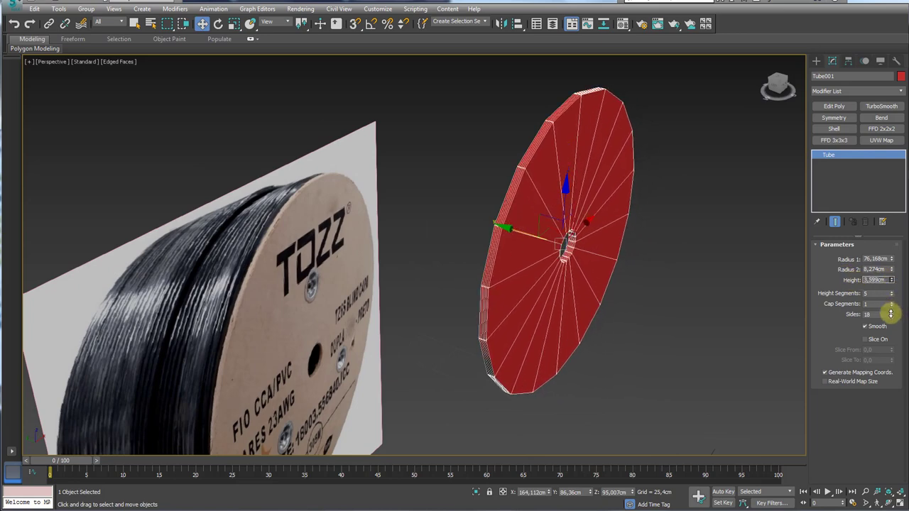
middle_click_drag(632, 263, 638, 259, "alt")
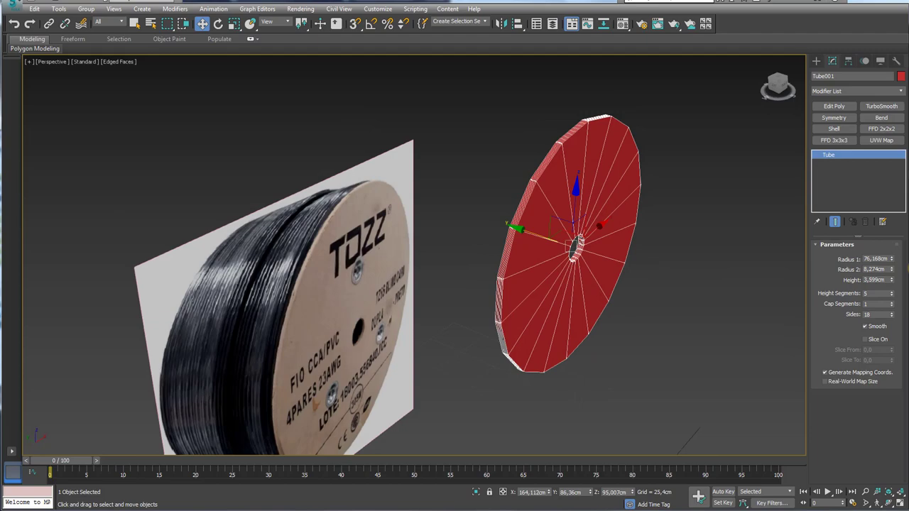
right_click(892, 293)
mouse_move(718, 257)
middle_mouse_down("alt")
mouse_move(536, 193)
mouse_move(582, 189)
mouse_move(543, 235)
middle_mouse_up("alt")
- Try side counts of 4, 3, 6, 9 and 12, settling on 15 sides
left_click_drag(874, 313, 857, 313)
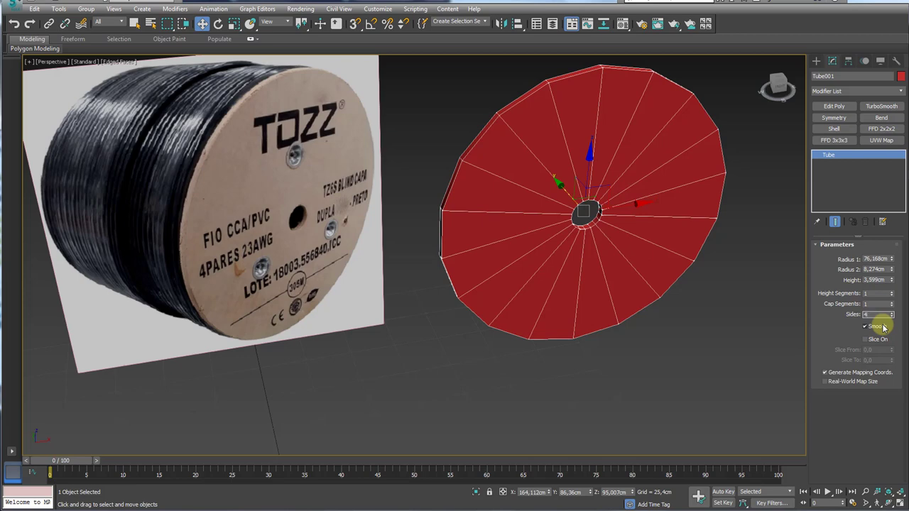
key("Return")
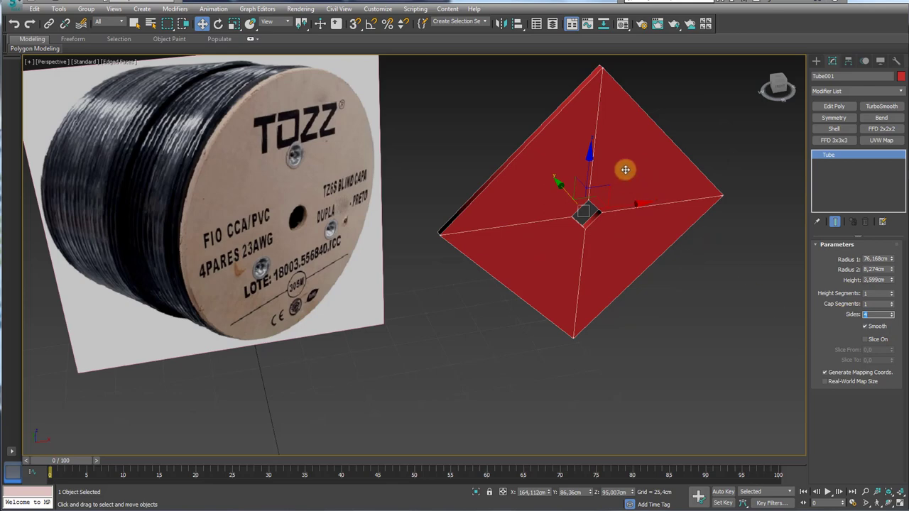
left_click_drag(297, 163, 298, 157)
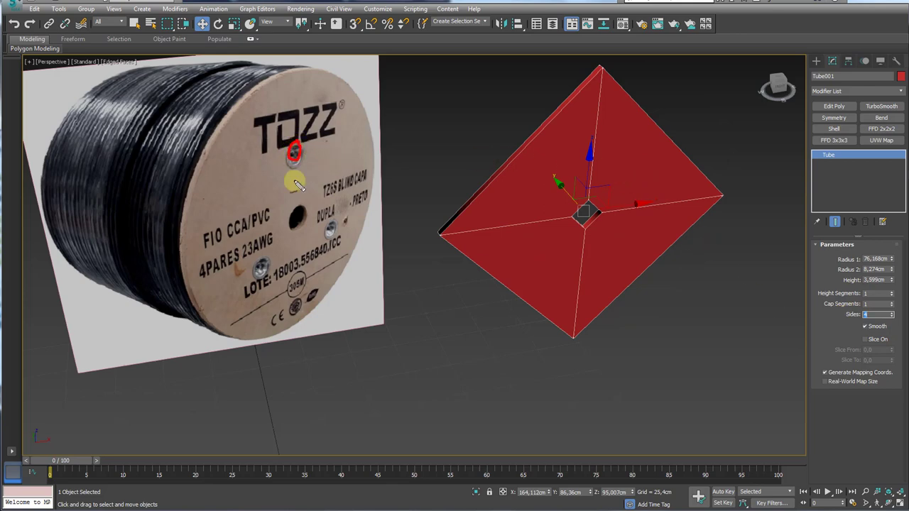
left_click_drag(264, 257, 266, 263)
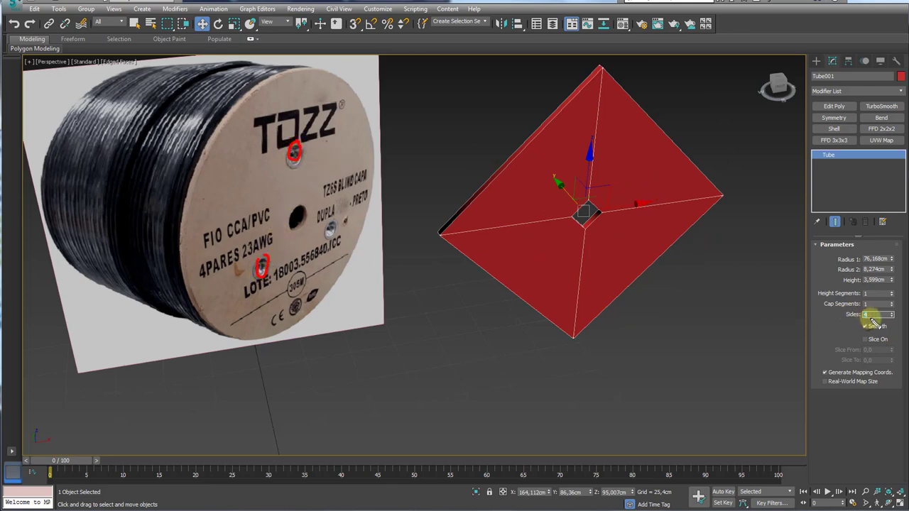
left_click_drag(878, 315, 849, 315)
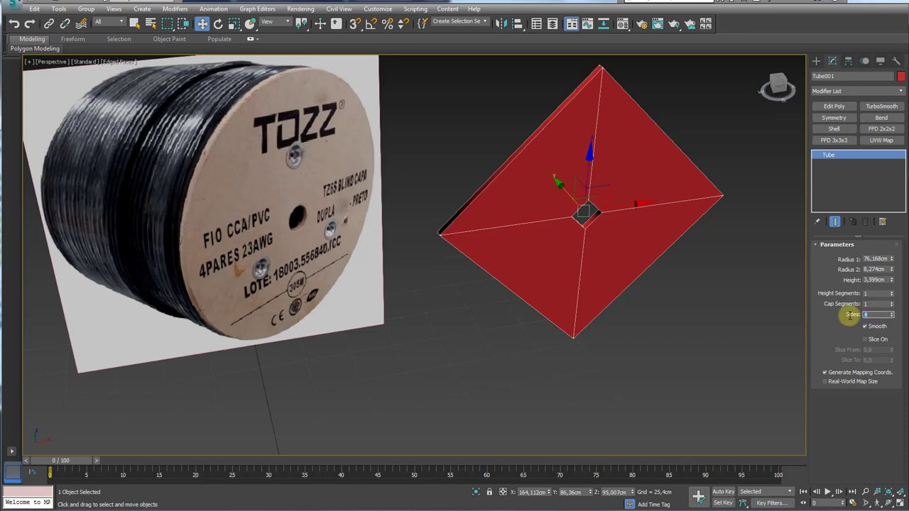
type("3")
key("Return")
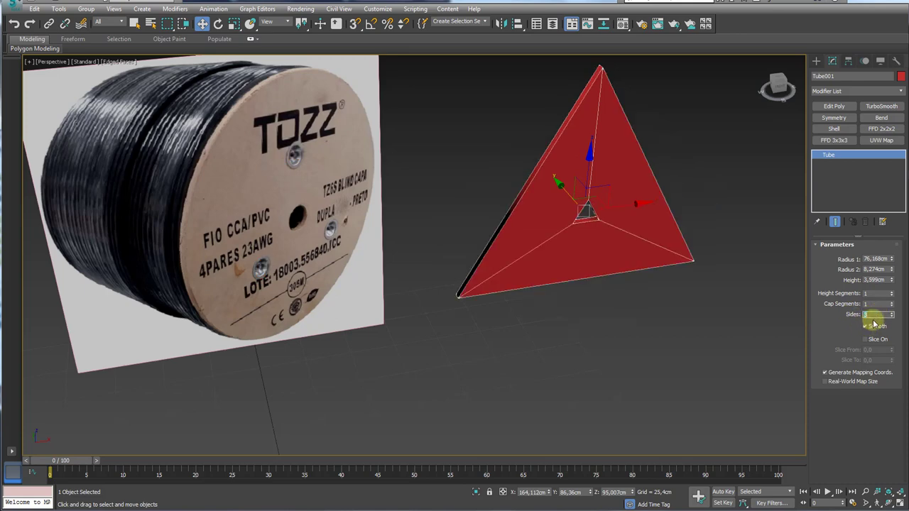
type("6")
key("Return")
type("9")
key("Return")
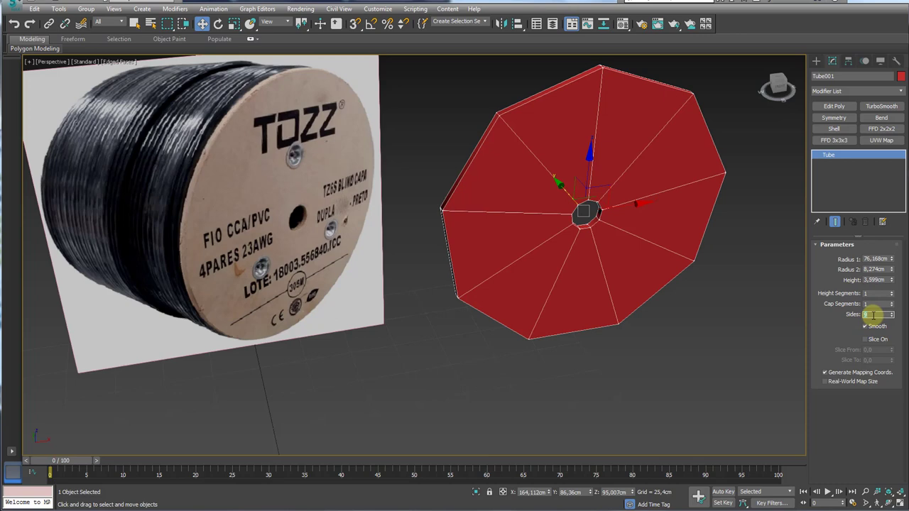
type("12")
key("Return")
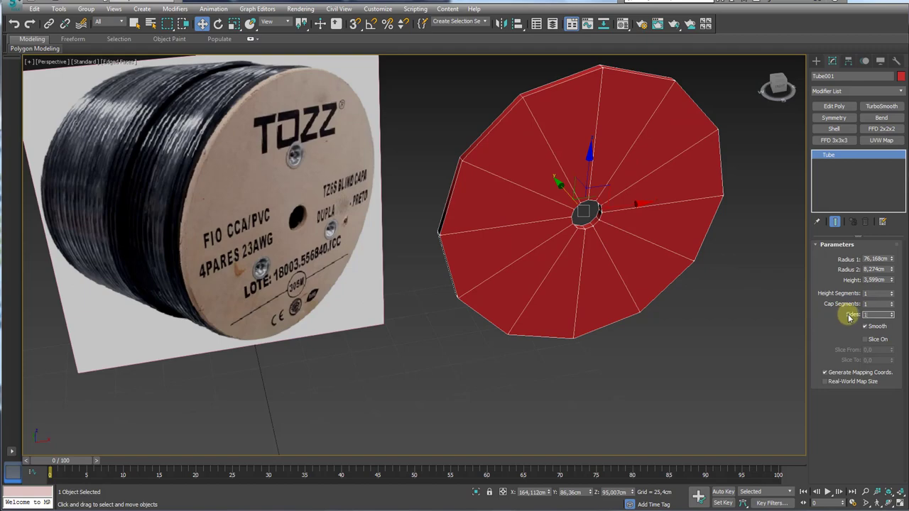
type("5")
key("Return")
- Set Cap Segments to 2 to add a concentric ring across the disc face
mouse_move(692, 282)
middle_mouse_down("alt")
mouse_move(634, 268)
mouse_move(631, 255)
mouse_move(634, 266)
mouse_move(611, 268)
mouse_move(608, 239)
mouse_move(624, 254)
middle_mouse_up("alt")
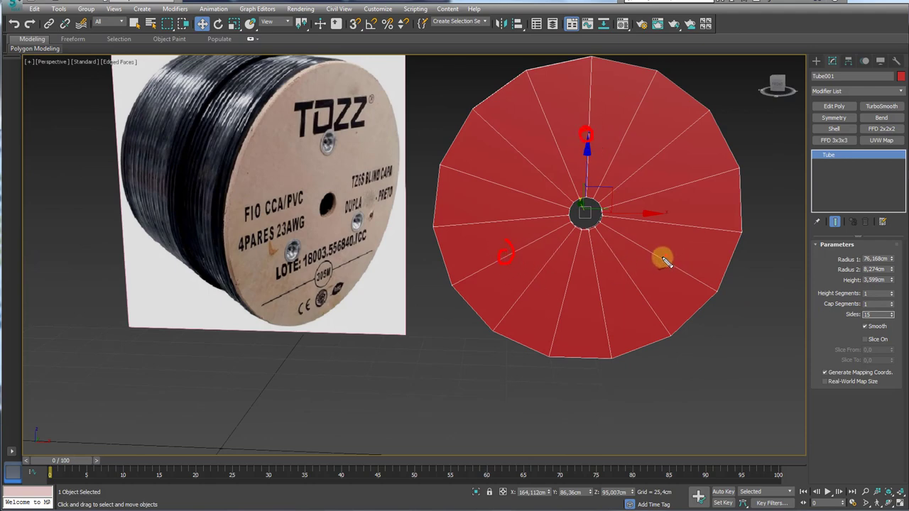
middle_click_drag(634, 271, 678, 289, "alt")
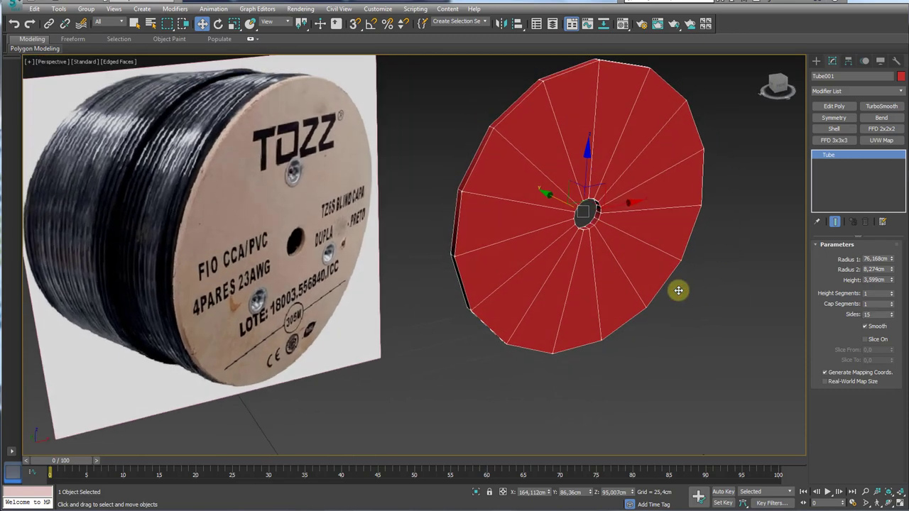
middle_click_drag(622, 248, 463, 128, "alt")
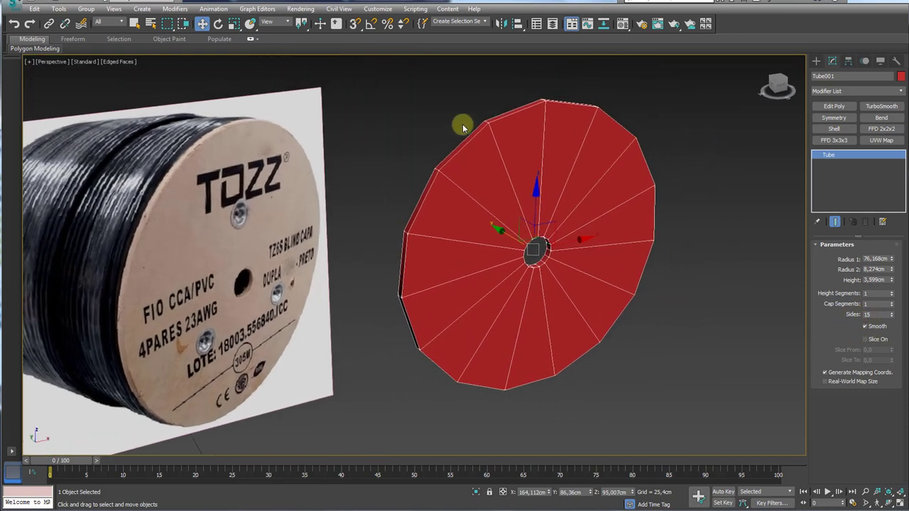
middle_click_drag(620, 252, 655, 284, "alt")
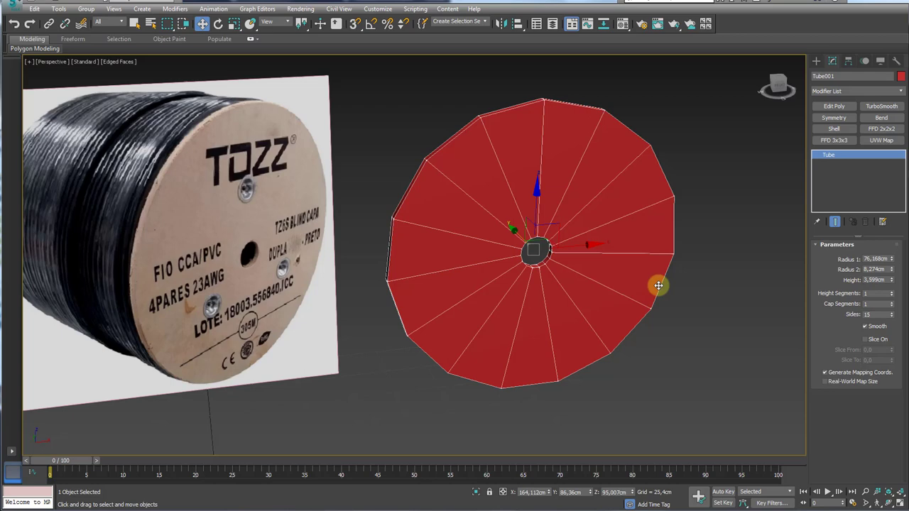
left_click(891, 301)
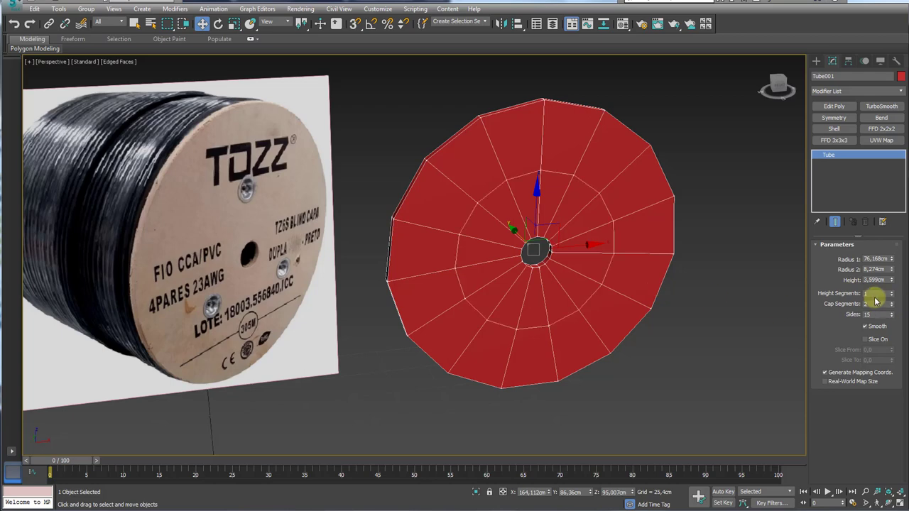
mouse_move(565, 238)
middle_mouse_down("alt")
mouse_move(562, 268)
mouse_move(554, 227)
middle_mouse_up("alt")
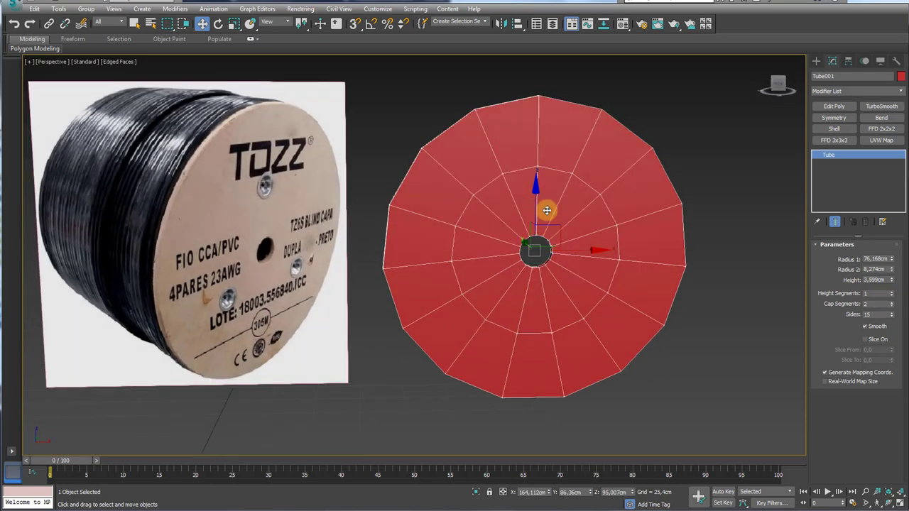
- Convert Tube001 to Editable Poly and chamfer its middle edge loop into 2 segments
right_click(545, 208)
mouse_move(564, 324)
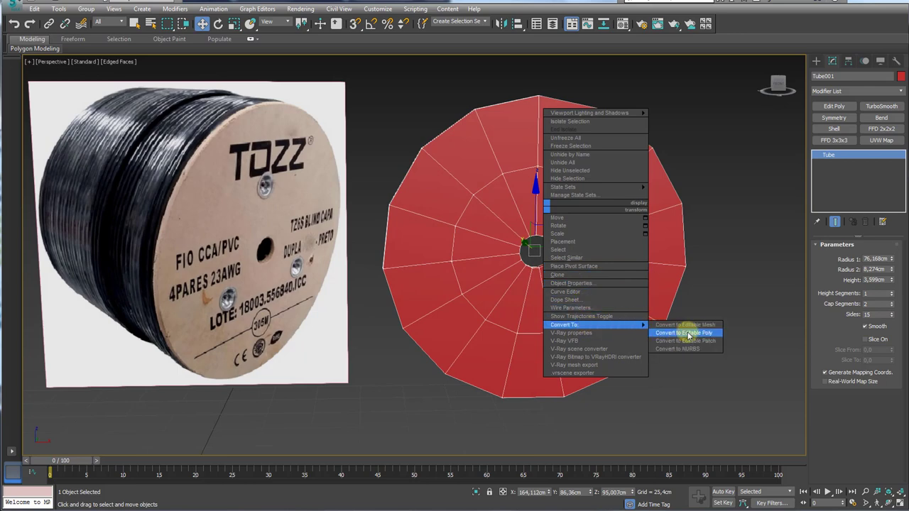
left_click(685, 332)
left_click(841, 259)
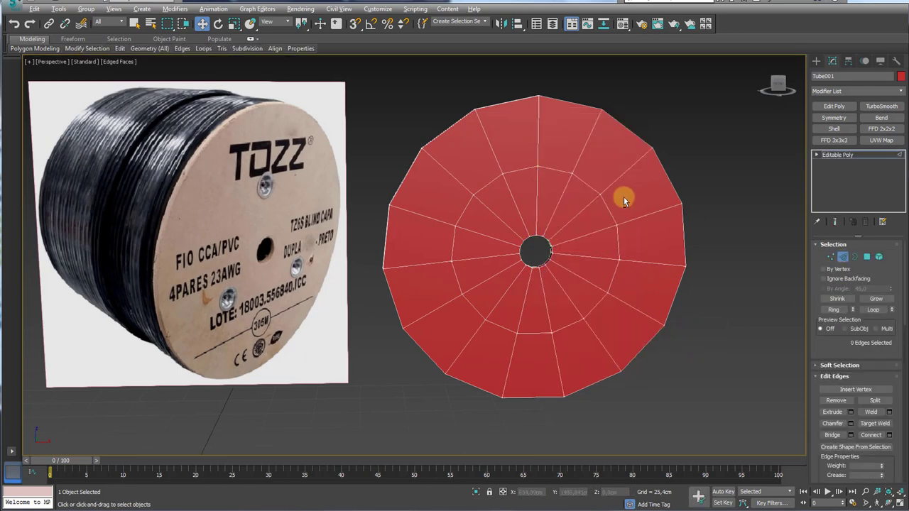
mouse_move(623, 201)
middle_mouse_down("alt")
mouse_move(629, 210)
mouse_move(529, 230)
mouse_move(647, 229)
mouse_move(839, 364)
middle_mouse_up("alt")
left_click(620, 220)
left_click(873, 310)
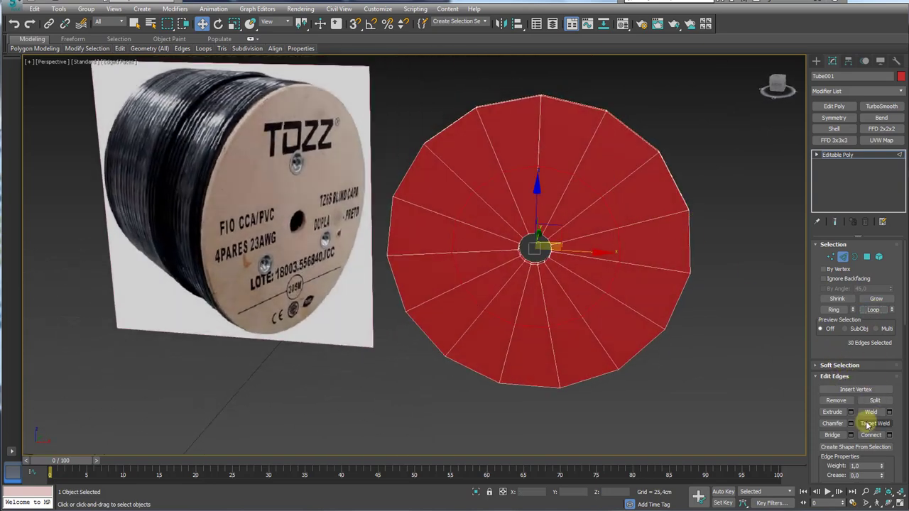
left_click(851, 423)
middle_click_drag(567, 233, 543, 237, "alt")
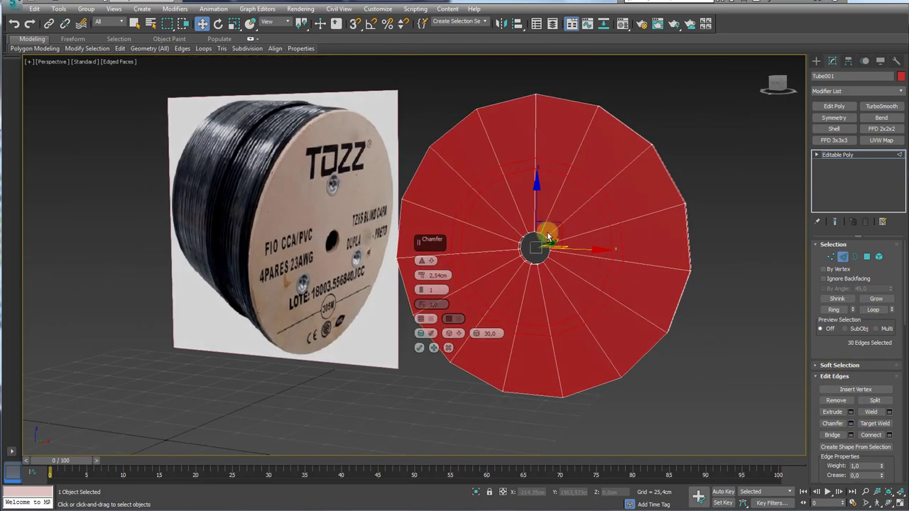
left_click_drag(423, 290, 422, 274)
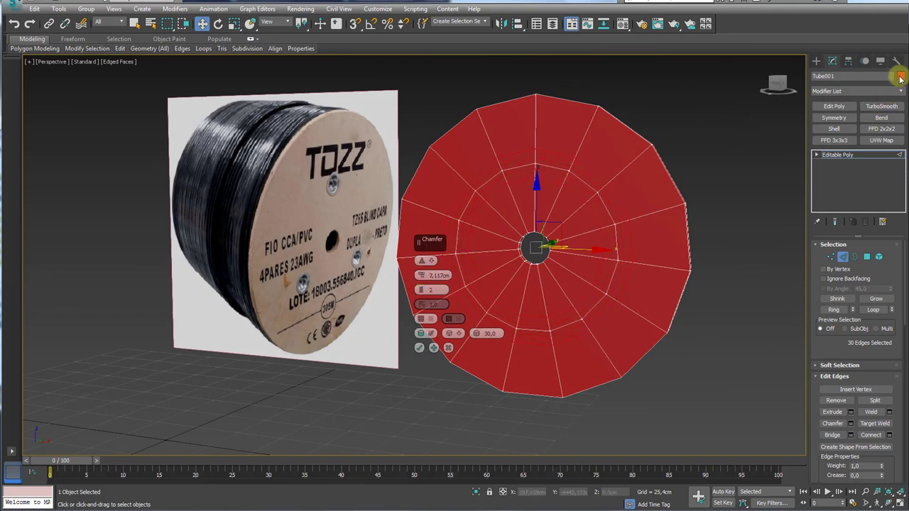
- Change the disc colour to blue and confirm the edge chamfer
left_click(901, 76)
left_click(578, 197)
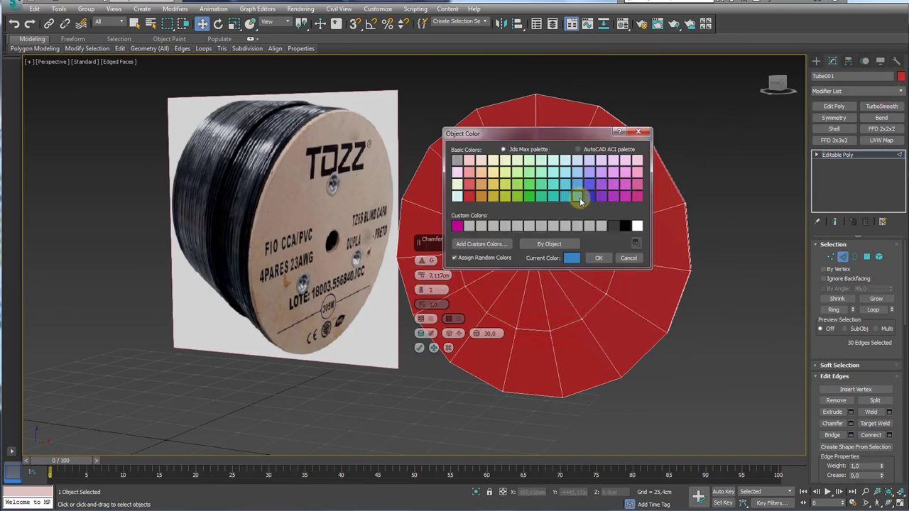
left_click(600, 258)
scroll(626, 249, "up", 5)
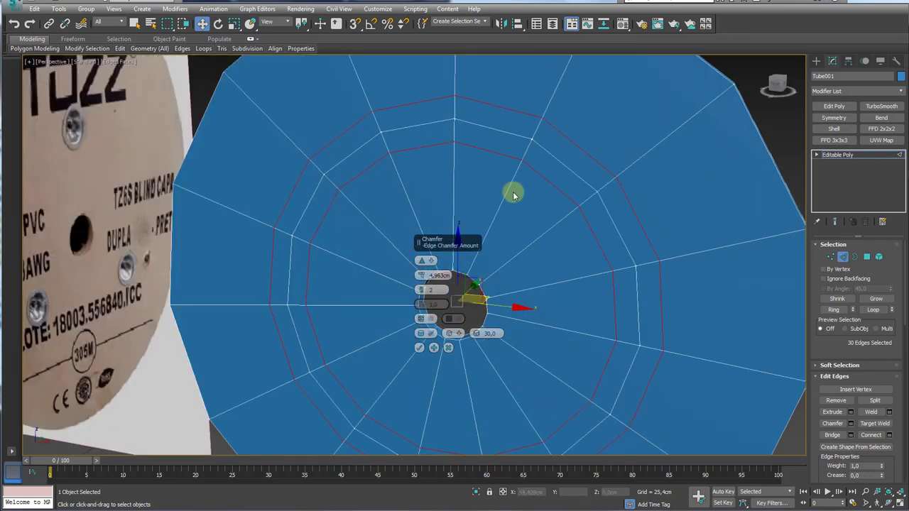
scroll(485, 220, "down", 2)
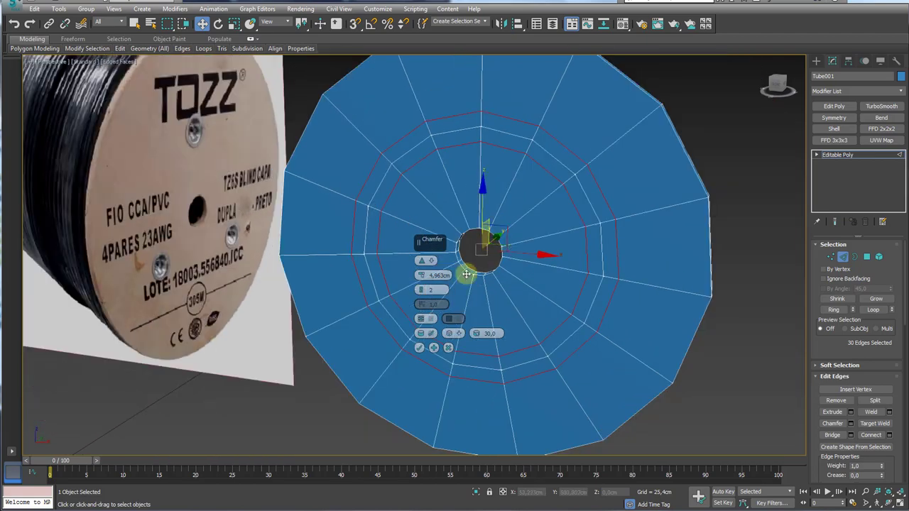
left_click(419, 348)
scroll(493, 280, "down", 1)
scroll(528, 267, "down", 1)
scroll(606, 325, "down", 1)
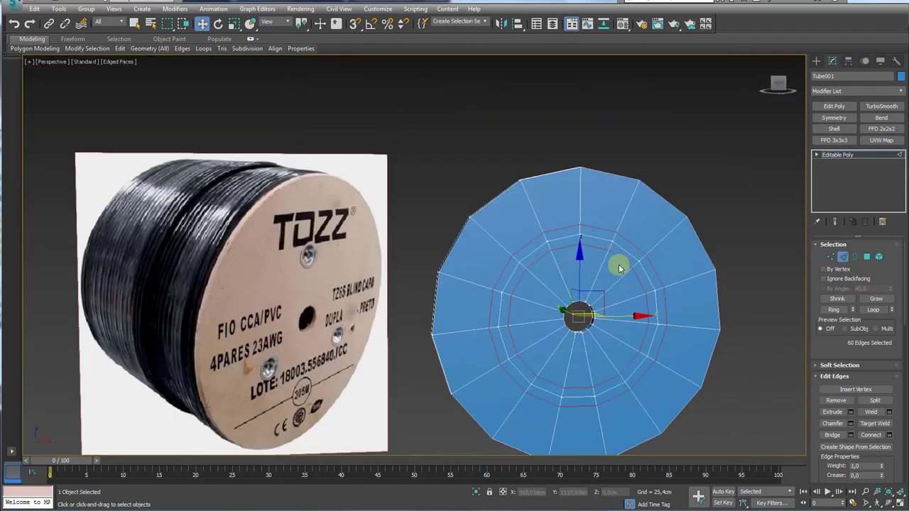
scroll(619, 268, "up", 2)
scroll(603, 263, "up", 2)
scroll(546, 227, "down", 2)
middle_click_drag(576, 257, 553, 180)
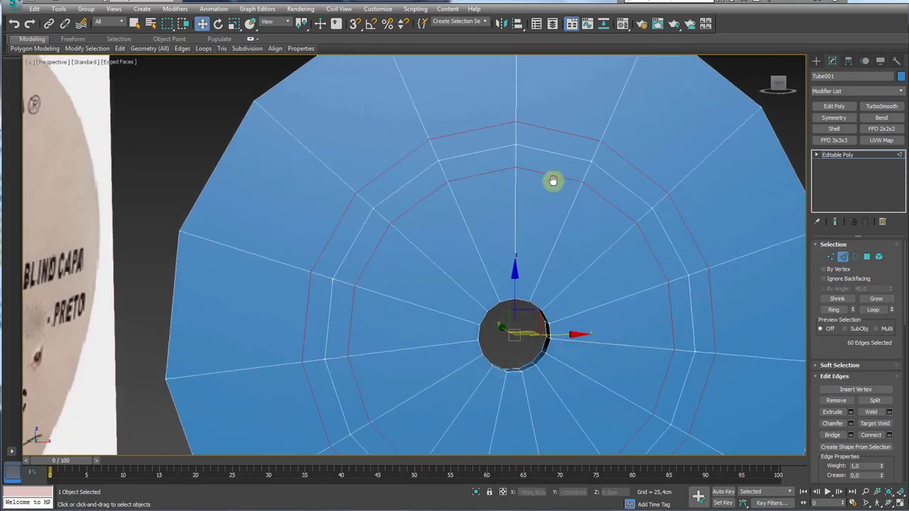
scroll(546, 180, "down", 2)
scroll(529, 191, "down", 1)
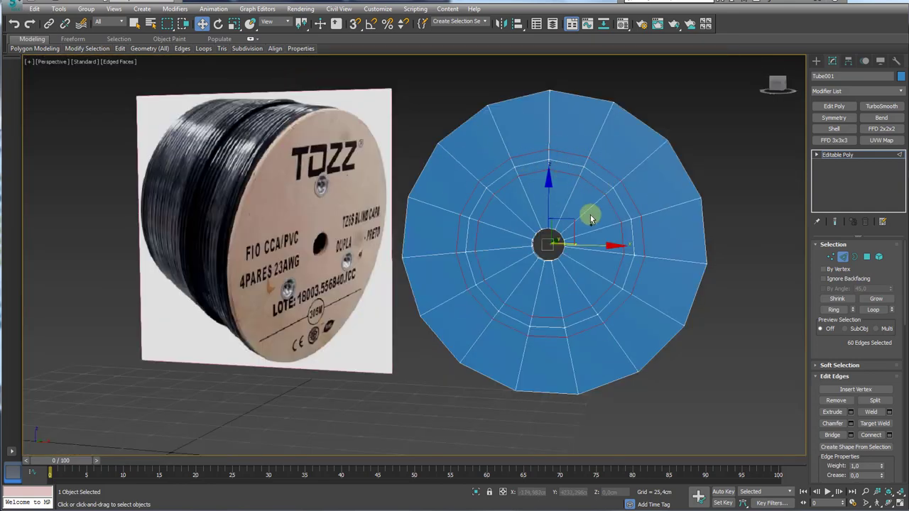
- Undo the chamfer, scale the edge ring up slightly, and reapply a 2-segment 11.694cm chamfer
key("ctrl+z")
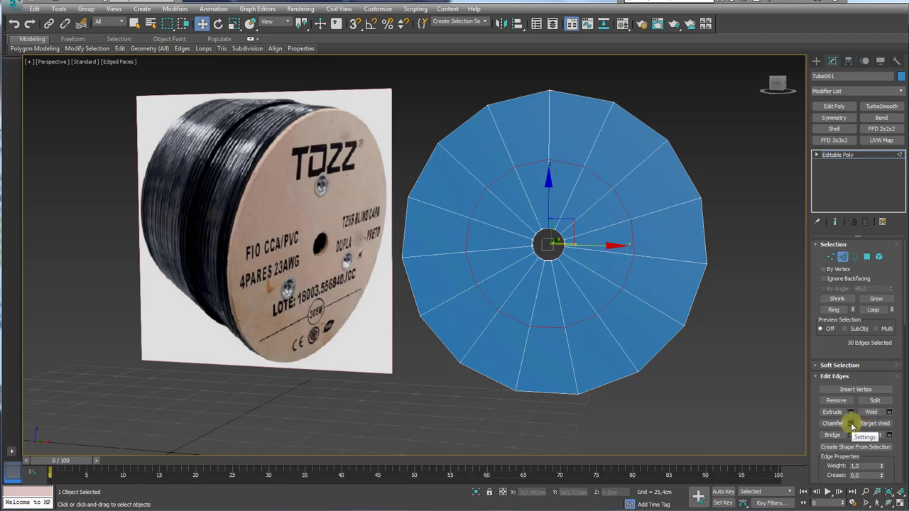
key("e")
key("r")
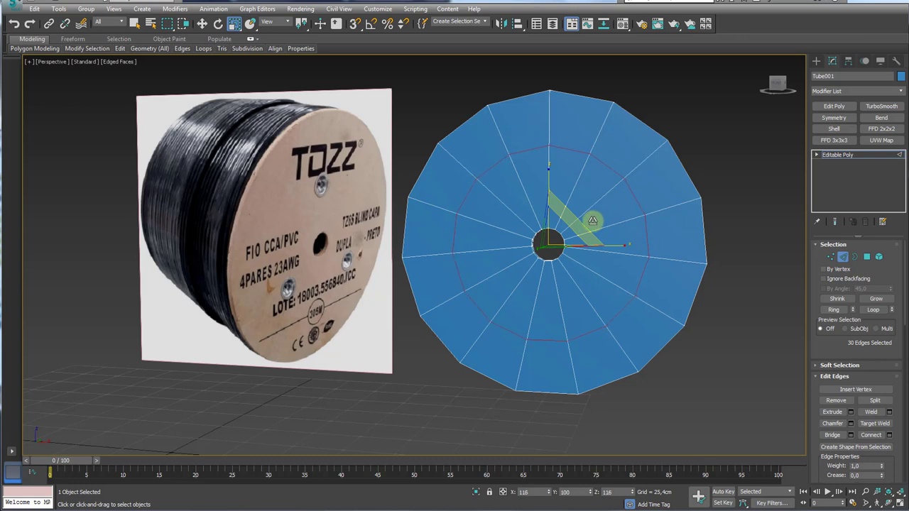
left_click_drag(592, 221, 573, 128)
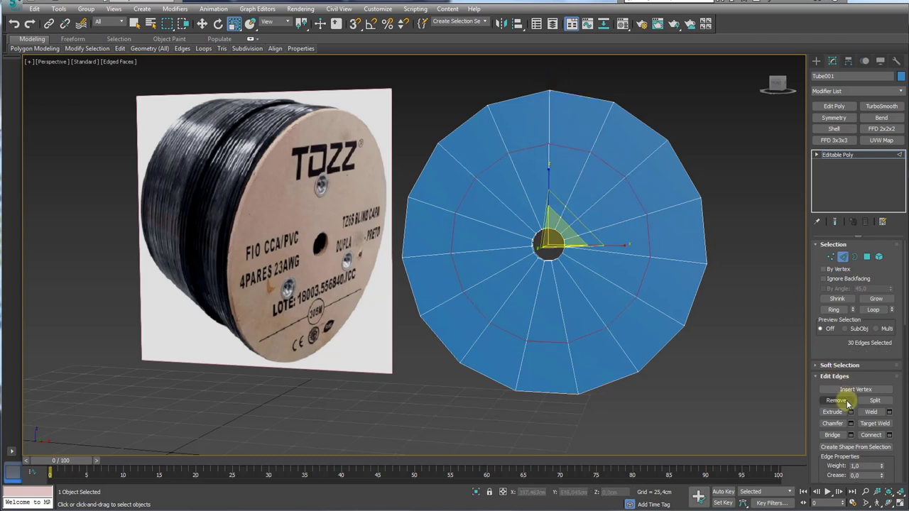
left_click(851, 423)
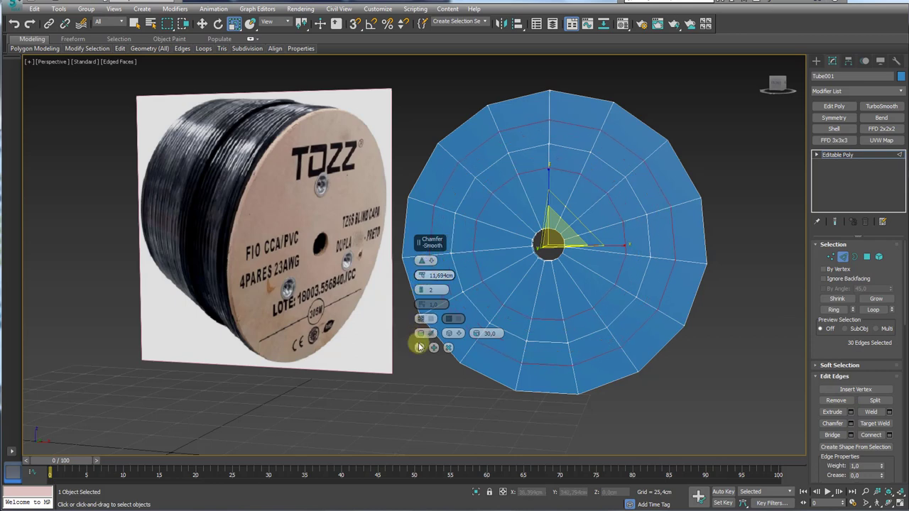
left_click(419, 347)
left_click(830, 257)
- In the Front view with edged faces, box-select the vertices near the top of the disc
middle_click_drag(492, 146, 496, 190)
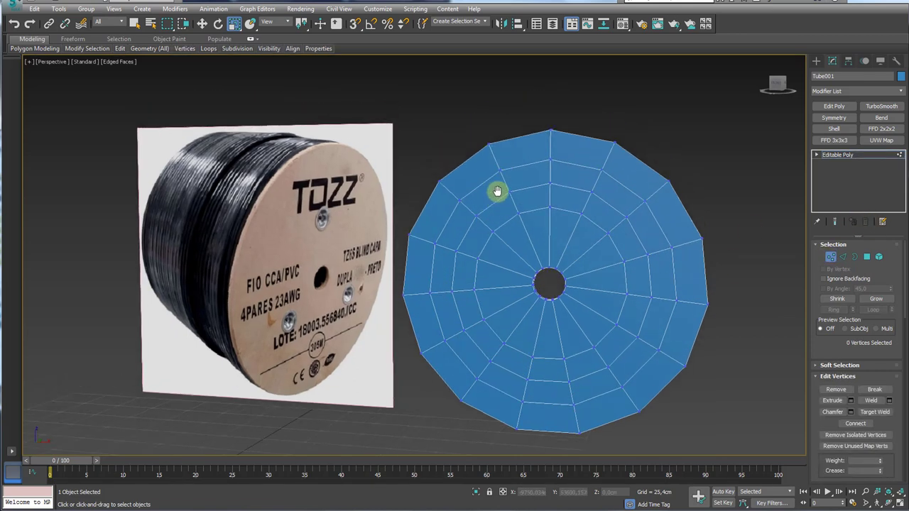
key("f")
scroll(488, 194, "up", 5)
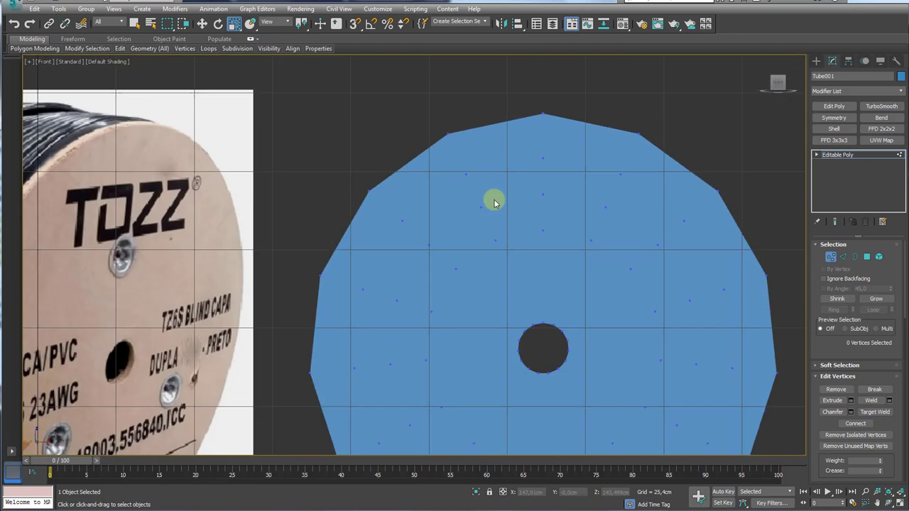
key("F3")
key("F3")
key("F4")
scroll(504, 192, "up", 2)
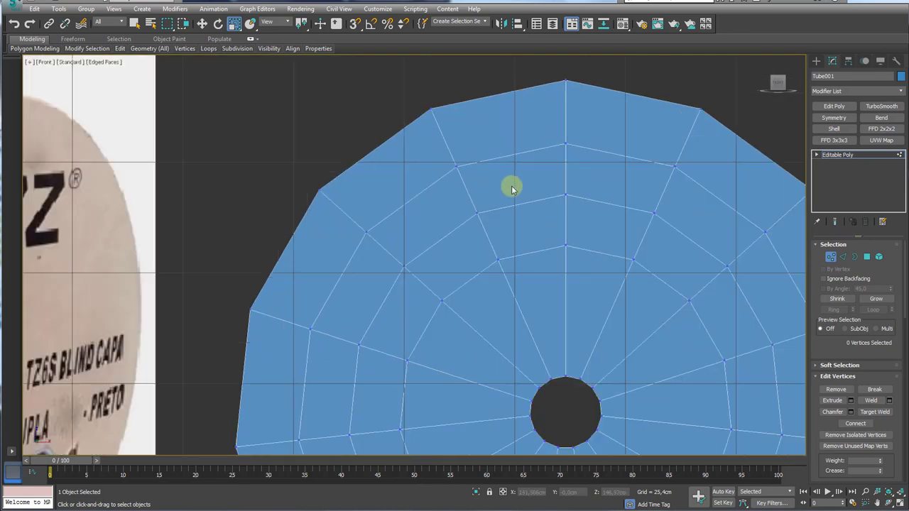
left_click_drag(435, 157, 587, 203)
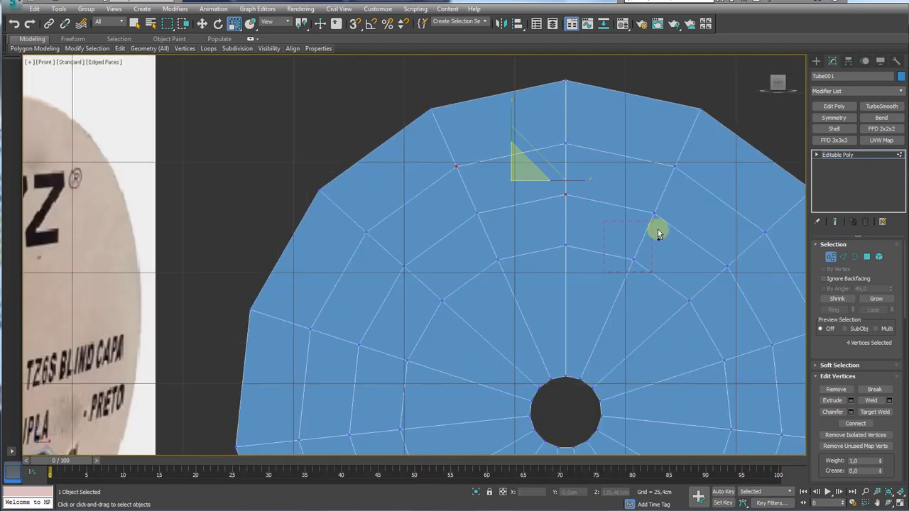
left_click_drag(658, 234, 625, 277, "ctrl")
left_click_drag(653, 154, 689, 177, "ctrl")
left_click_drag(490, 245, 533, 270, "ctrl")
scroll(673, 204, "down", 2)
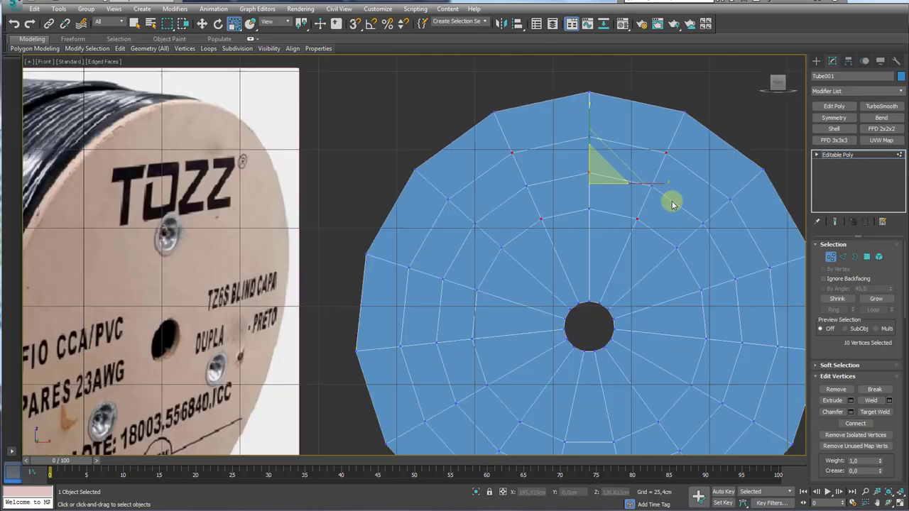
- Chamfer the selected vertices about 7.71cm into a small ring
mouse_move(673, 204)
middle_mouse_down("alt")
mouse_move(563, 237)
mouse_move(544, 227)
mouse_move(671, 211)
mouse_move(544, 220)
mouse_move(635, 211)
mouse_move(669, 227)
middle_mouse_up("alt")
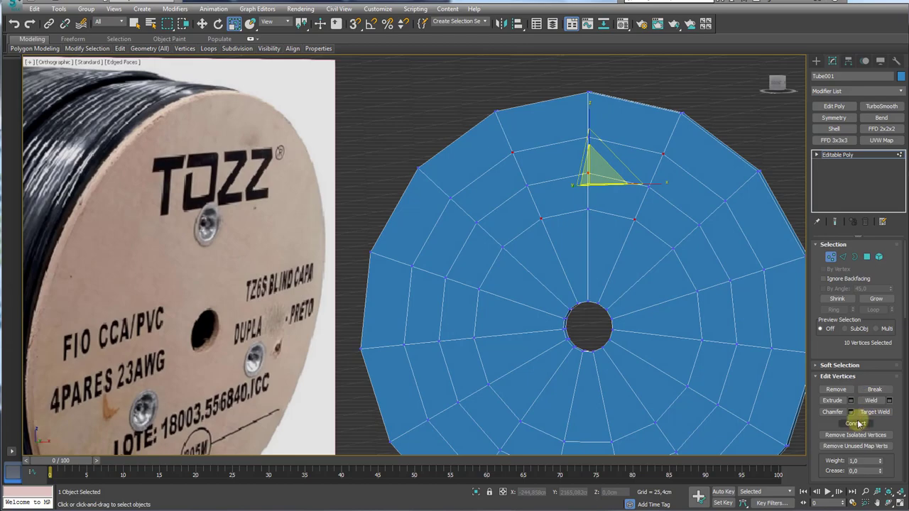
scroll(580, 226, "up", 2)
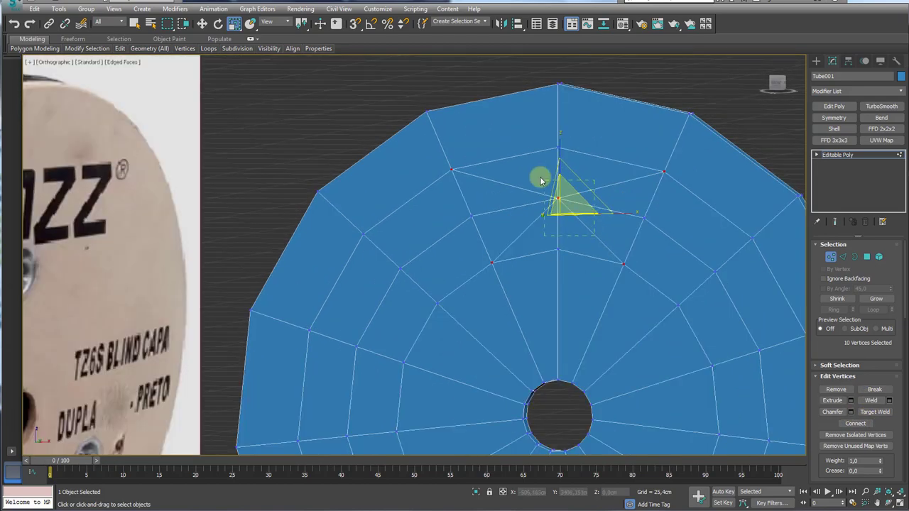
mouse_move(565, 185)
middle_mouse_down("alt")
mouse_move(618, 168)
mouse_move(449, 200)
mouse_move(720, 299)
middle_mouse_up("alt")
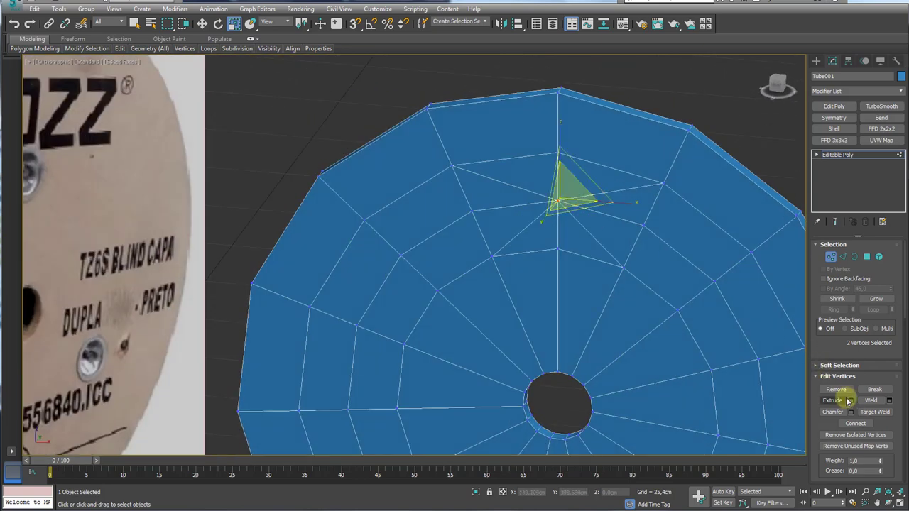
left_click(852, 413)
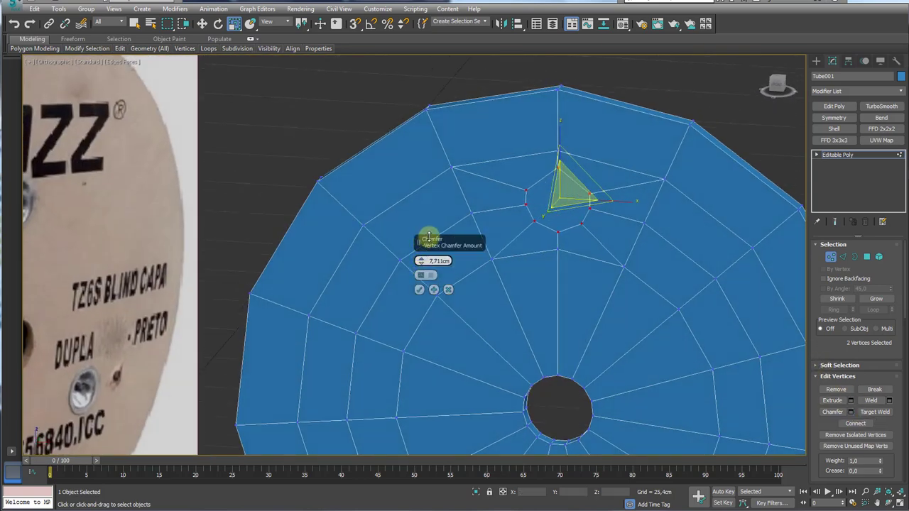
left_click(419, 289)
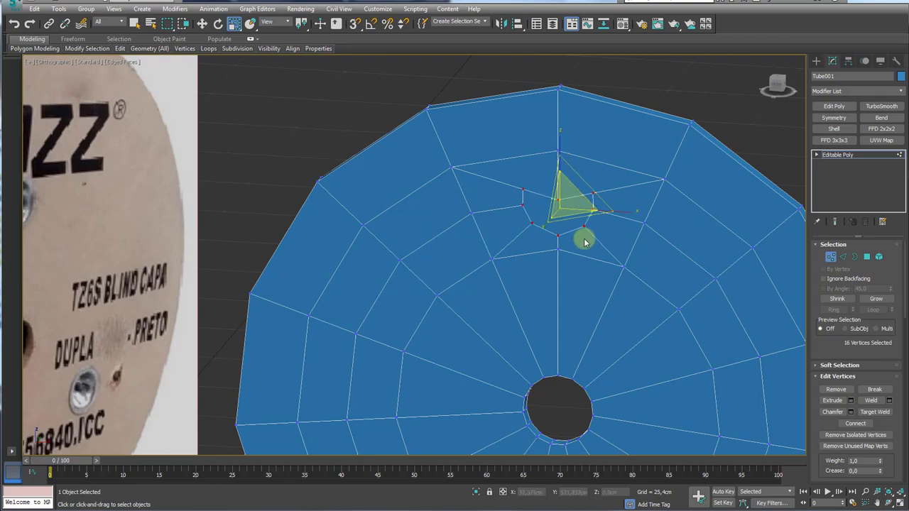
mouse_move(584, 237)
middle_mouse_down("alt")
mouse_move(595, 221)
mouse_move(551, 207)
middle_mouse_up("alt")
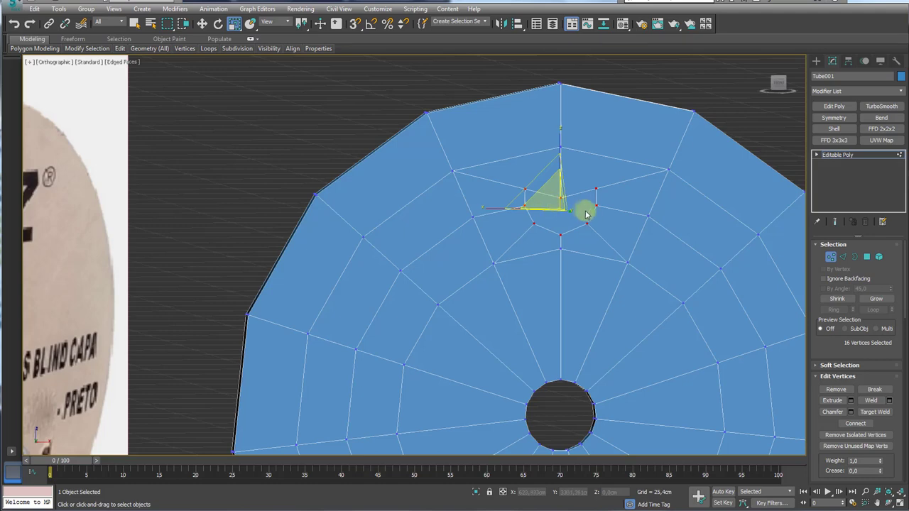
- Move the small ring's vertices up and scale them inward to make the ring round
key("f")
scroll(553, 213, "up", 2)
scroll(544, 288, "up", 5)
scroll(536, 272, "up", 2)
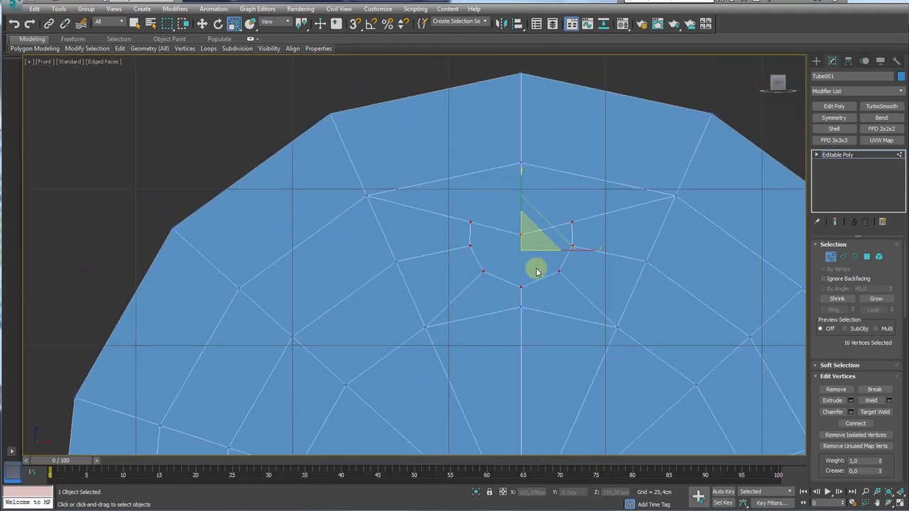
key("w")
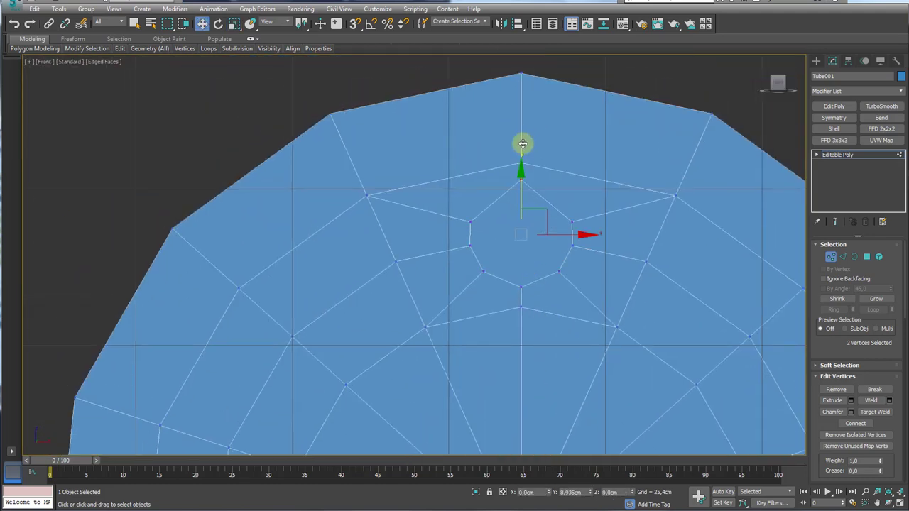
left_click(520, 183)
left_click_drag(444, 211, 443, 209, "ctrl")
left_click(572, 220, "ctrl")
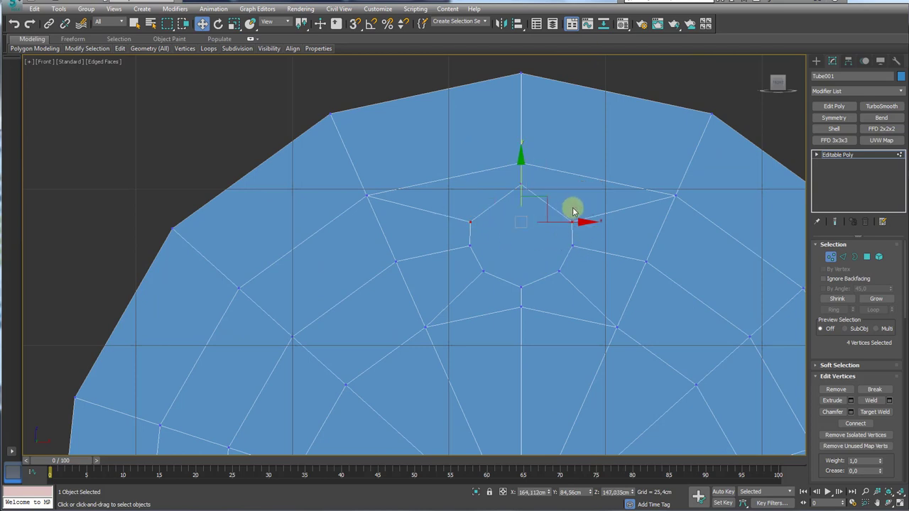
left_click_drag(525, 187, 523, 169)
key("e")
key("r")
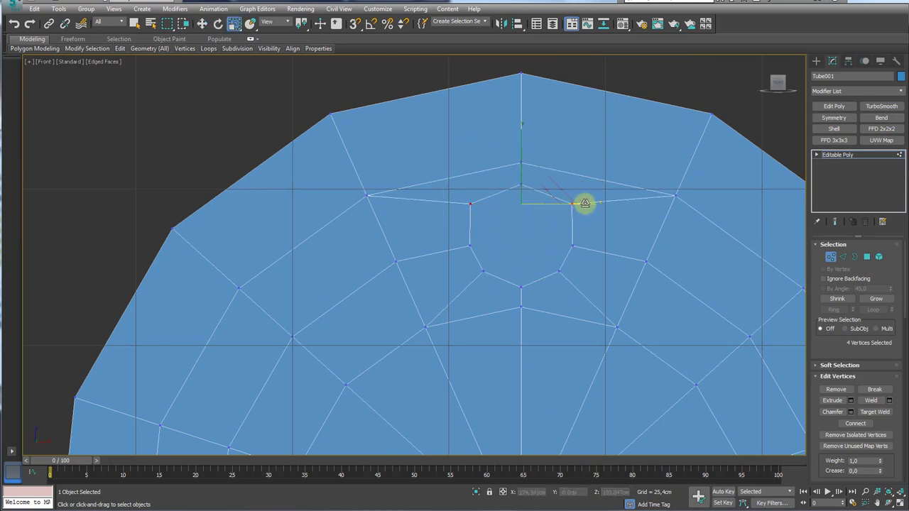
left_click_drag(584, 203, 540, 223)
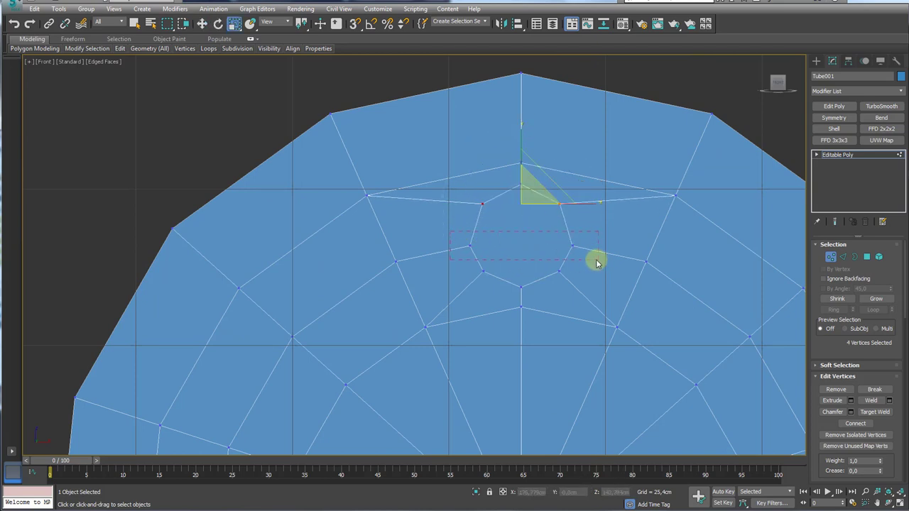
key("w")
- Frame the disc in Perspective and circle the small ring as the off-centre hole spot
scroll(578, 237, "down", 3)
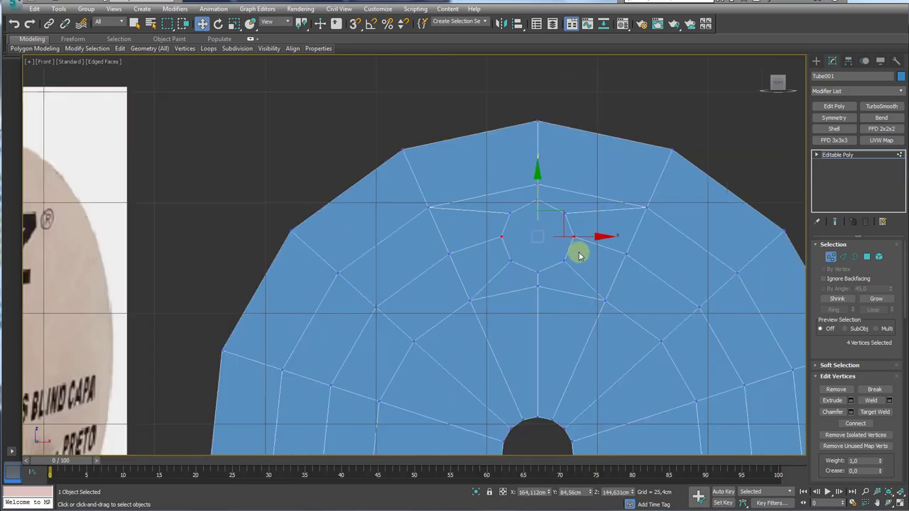
scroll(568, 263, "up", 2)
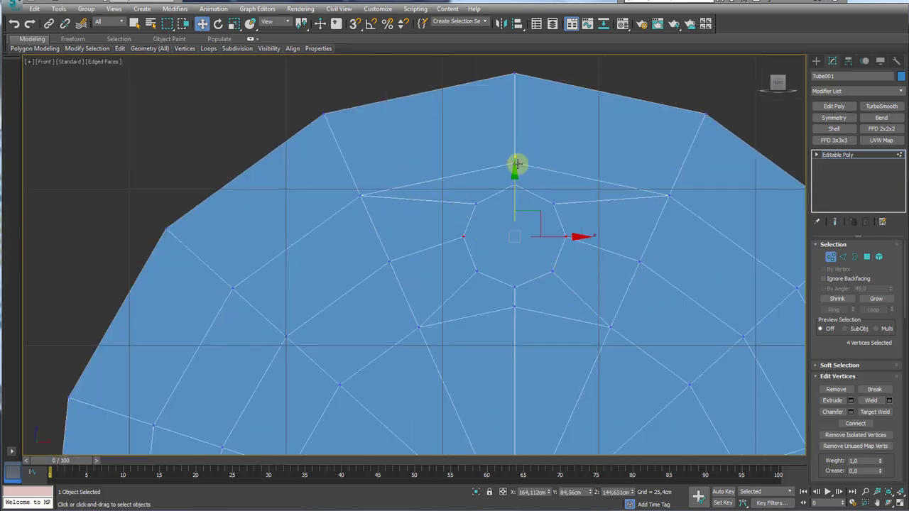
middle_click_drag(538, 205, 481, 194)
key("p")
middle_click_drag(552, 227, 467, 278)
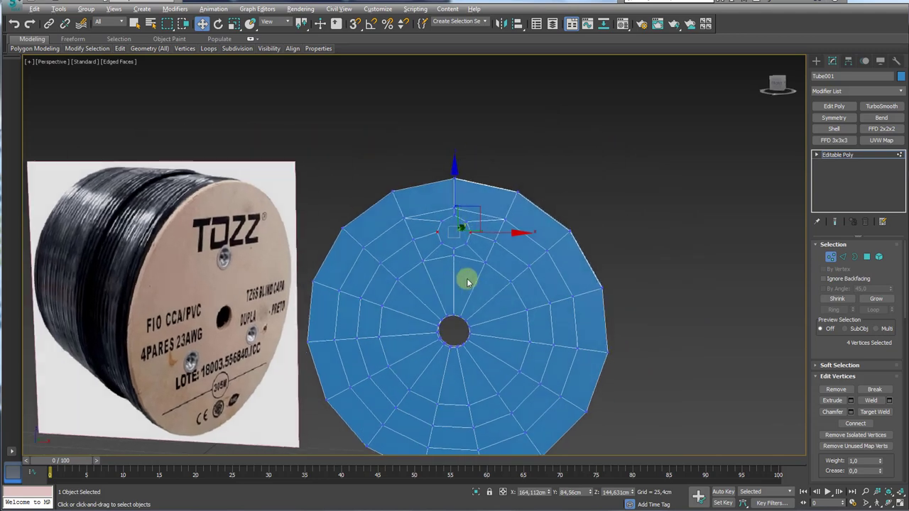
left_click(817, 61)
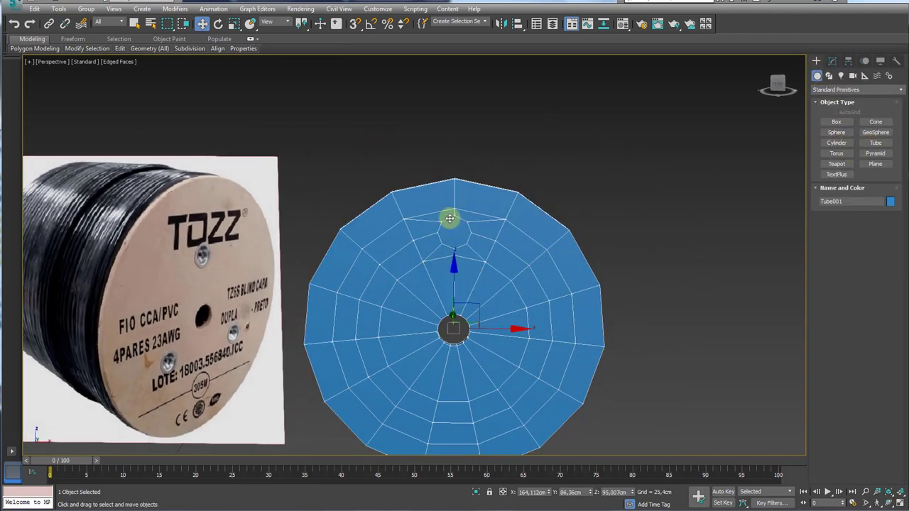
scroll(447, 229, "up", 4)
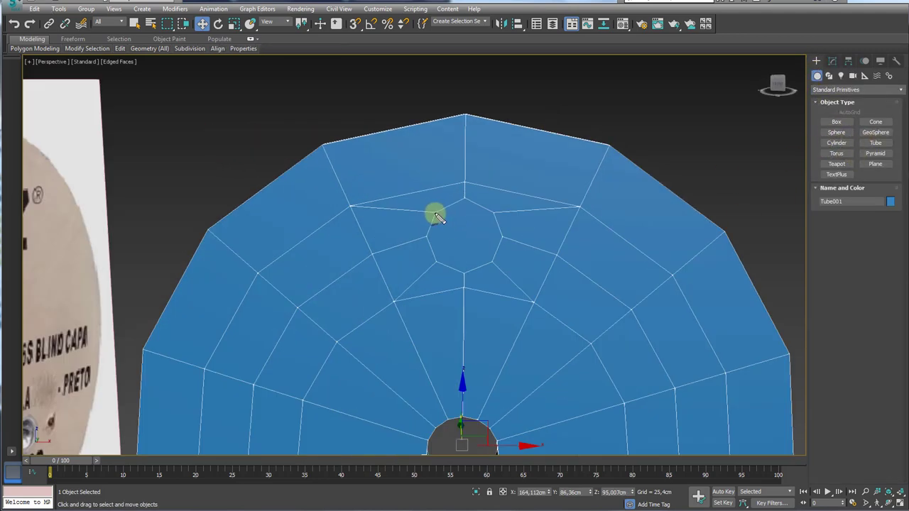
left_click_drag(445, 211, 473, 201)
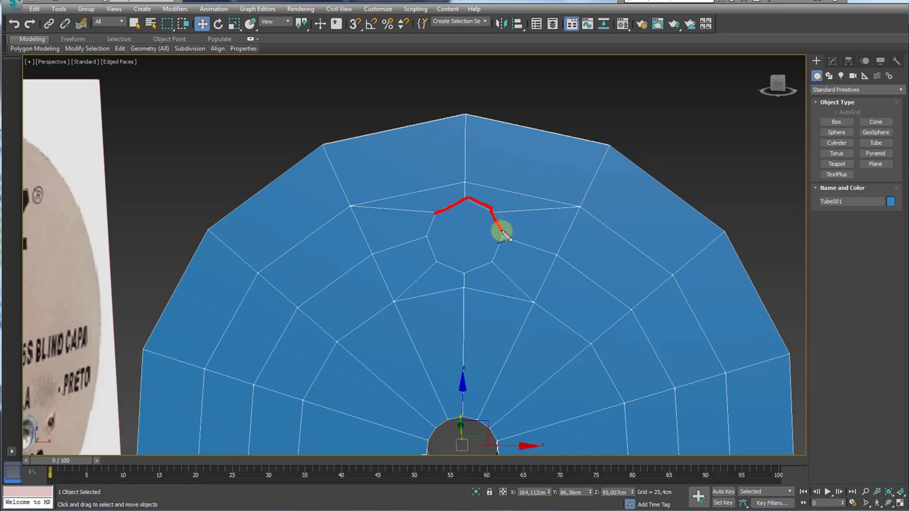
left_click_drag(503, 234, 474, 275)
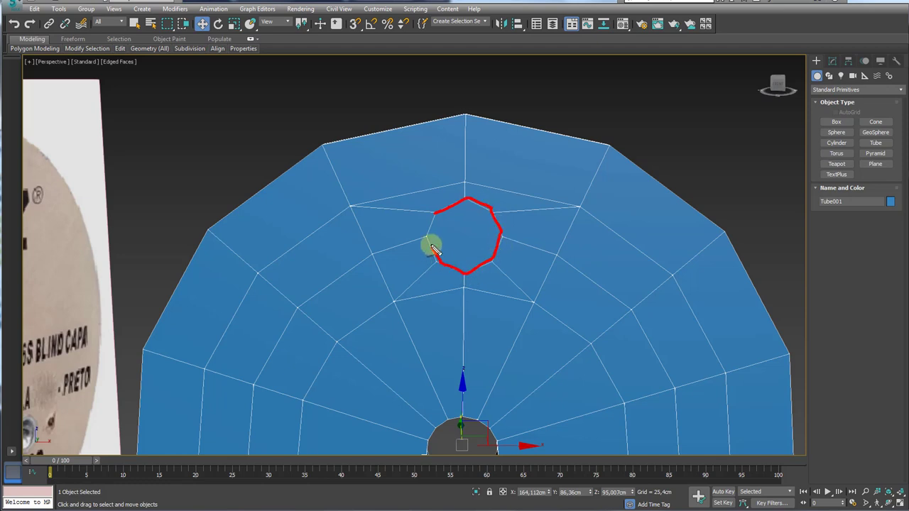
- Draw an 8-sided Cylinder (radius 5.504cm, height 10.157cm) beside the blue disc in Front view and frame the whole disc
left_click(836, 142)
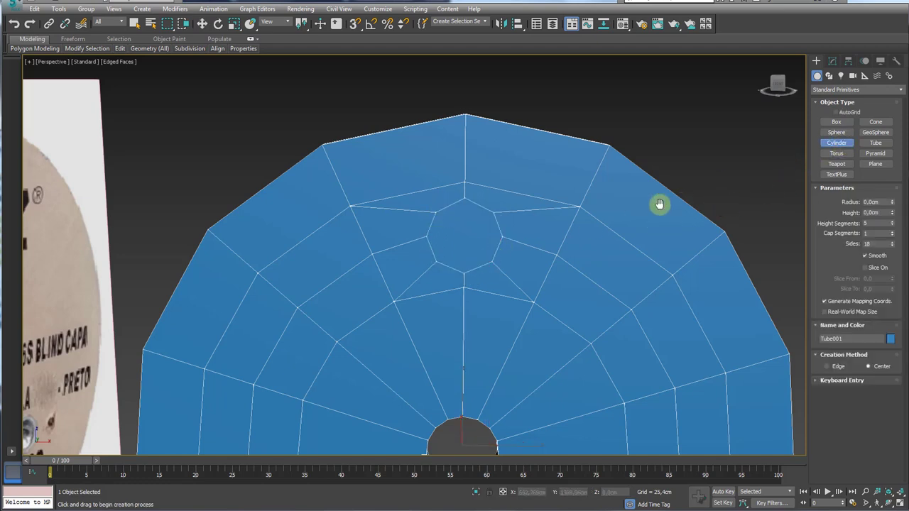
scroll(547, 192, "down", 3)
key("f")
scroll(415, 284, "up", 5)
left_click_drag(519, 256, 537, 285)
middle_click_drag(641, 260, 678, 237)
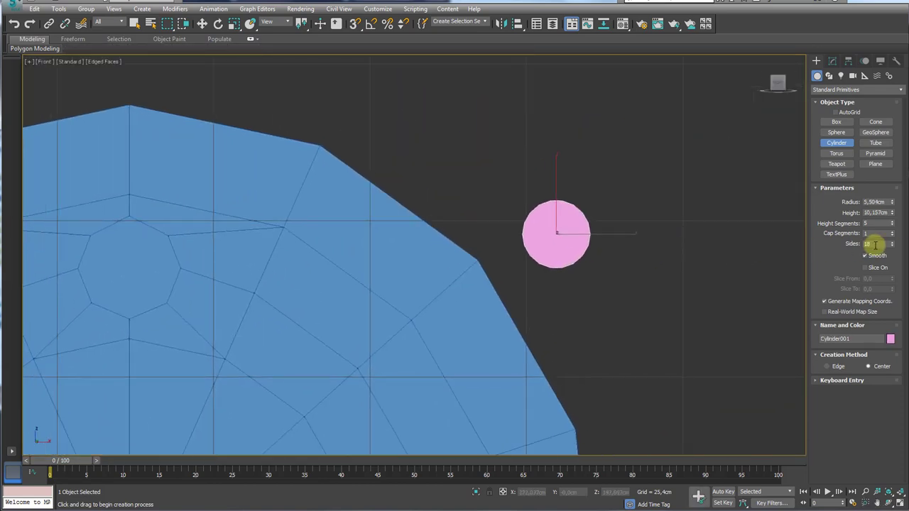
type("8")
key("Return")
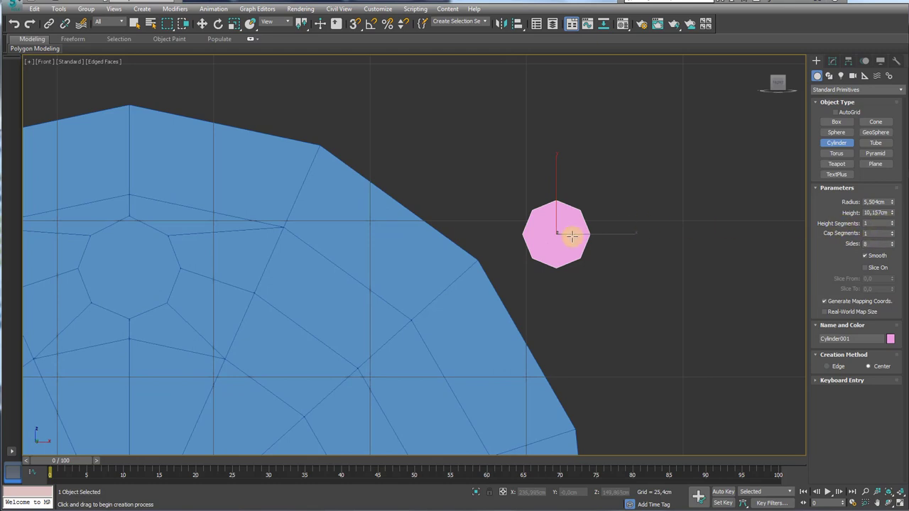
scroll(574, 235, "down", 5)
middle_click_drag(579, 257, 576, 242)
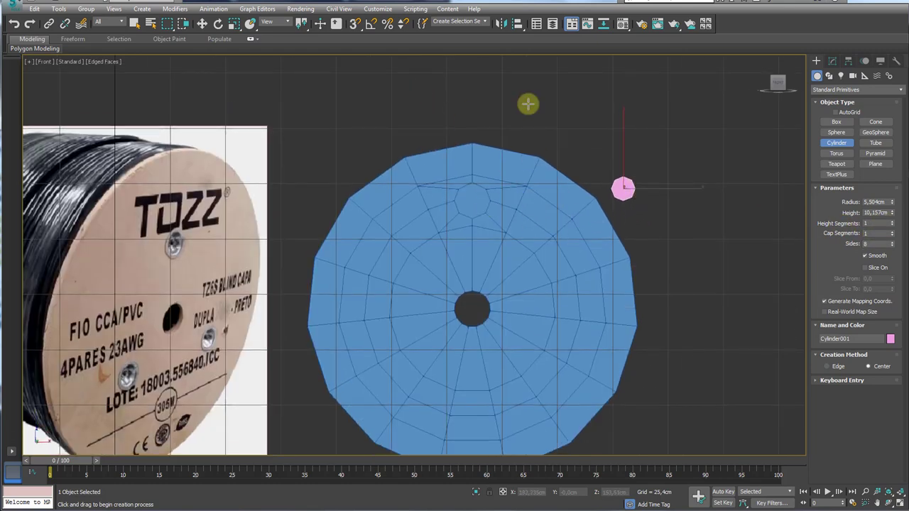
- Align Cylinder001 centred on Tube001 and move it straight up to the upper off-centre spot
left_click(517, 24)
left_click(503, 229)
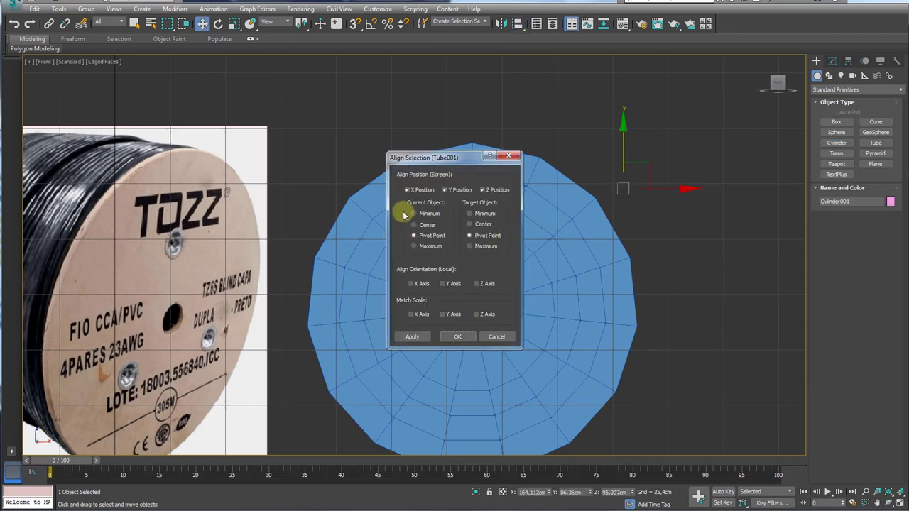
left_click(456, 338)
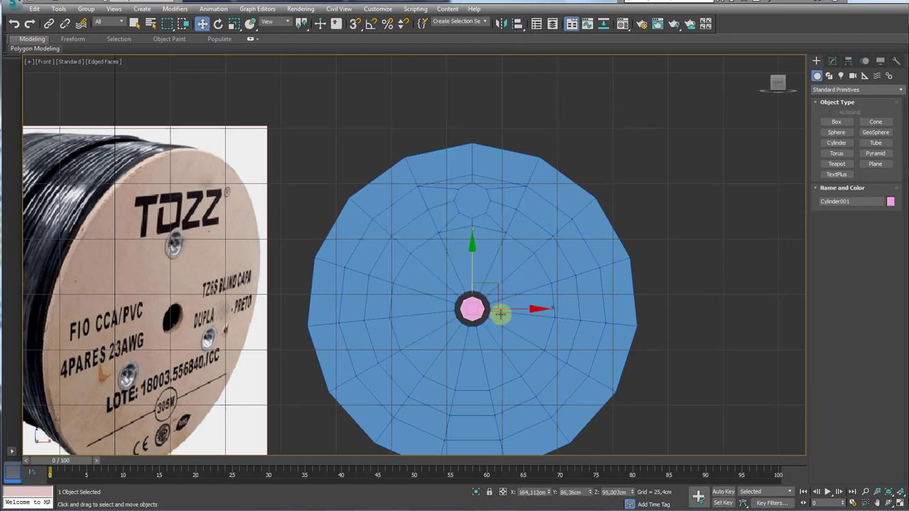
left_click_drag(474, 274, 481, 165)
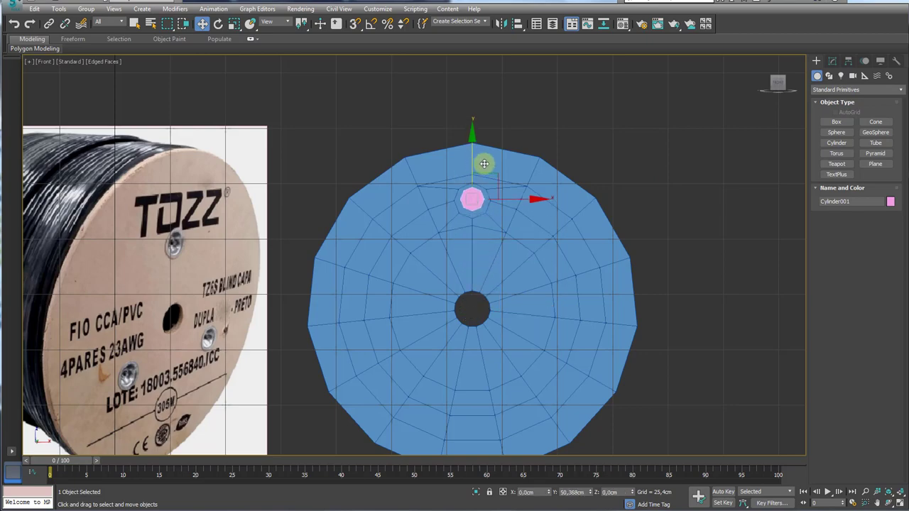
middle_click_drag(483, 164, 436, 215, "alt")
scroll(471, 257, "up", 3)
scroll(518, 237, "up", 3)
mouse_move(517, 237)
middle_mouse_down("alt")
mouse_move(460, 240)
mouse_move(518, 243)
mouse_move(457, 230)
mouse_move(511, 235)
mouse_move(458, 233)
mouse_move(513, 197)
mouse_move(527, 217)
mouse_move(570, 221)
middle_mouse_up("alt")
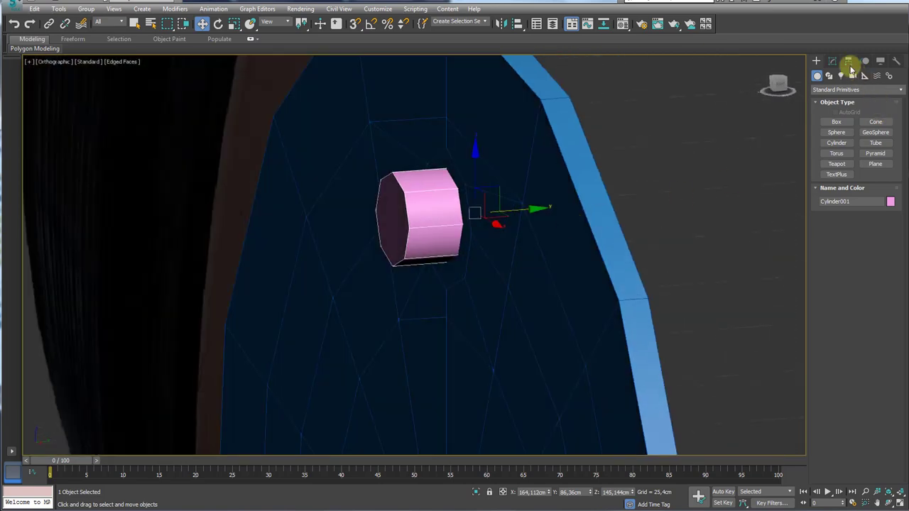
- Lower Cylinder001's height to about 3.5cm in the Modify panel
left_click(832, 61)
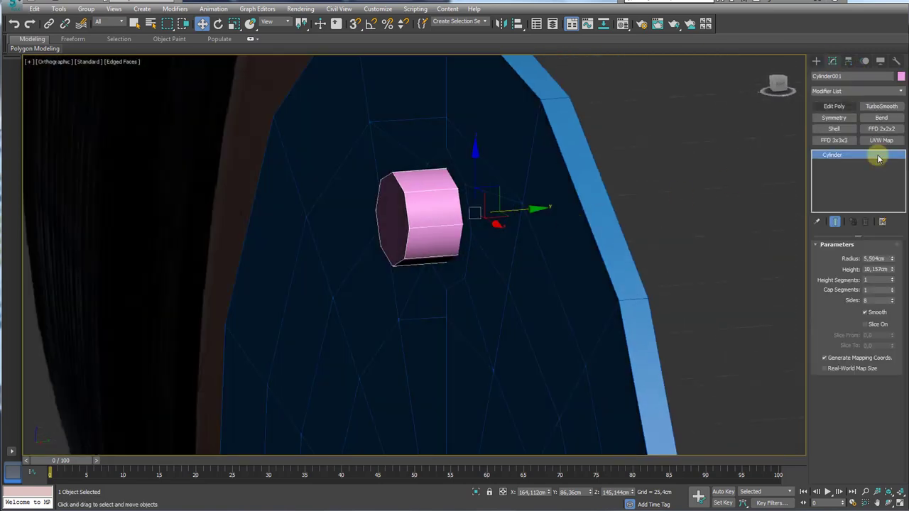
left_click(614, 262)
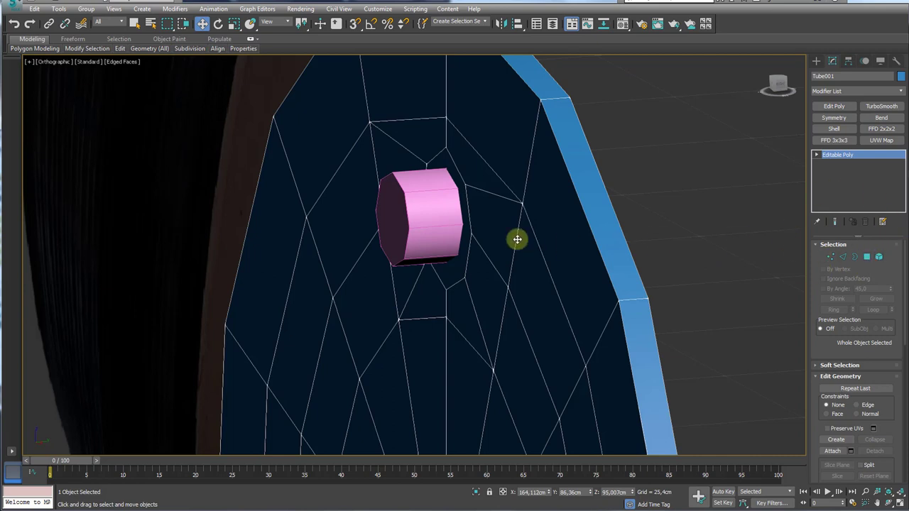
left_click(425, 219)
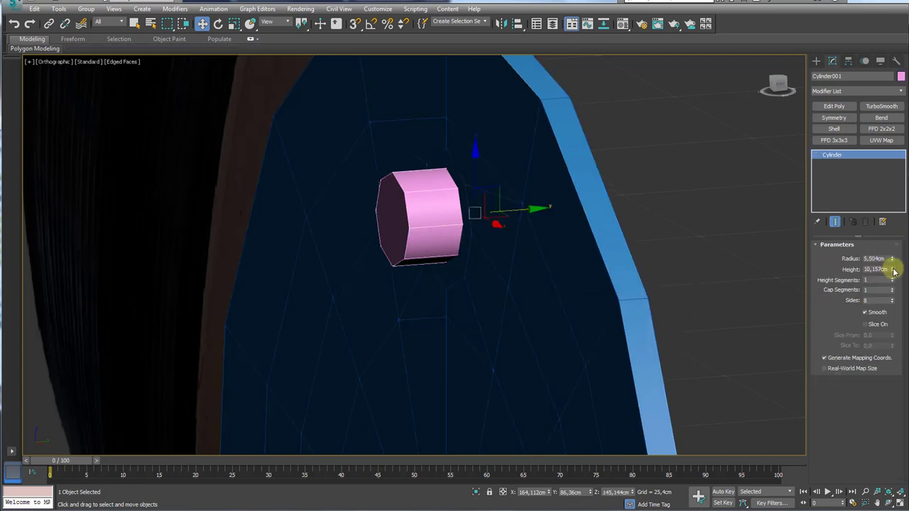
left_click_drag(893, 271, 889, 302)
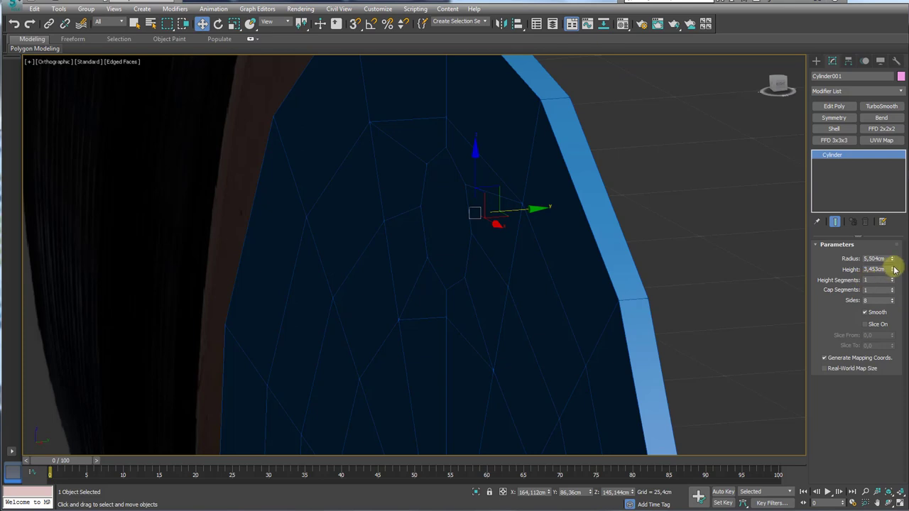
scroll(523, 264, "down", 3)
scroll(537, 254, "down", 3)
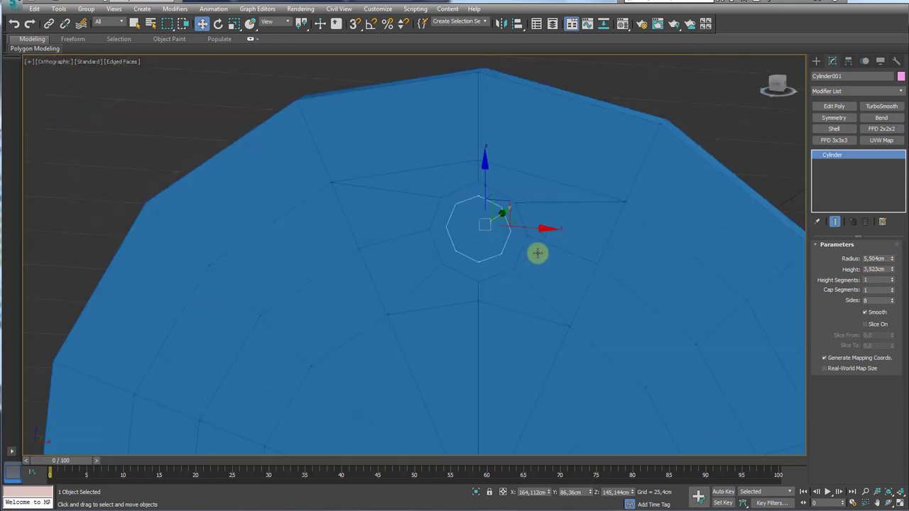
scroll(537, 253, "down", 2)
- Convert the cylinder to Editable Poly and attach it to Tube001
right_click(565, 332)
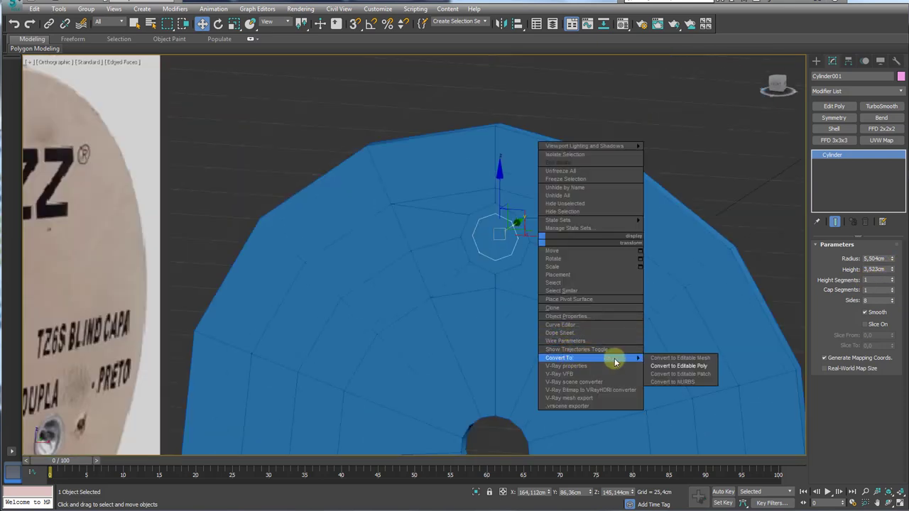
left_click(670, 367)
left_click(636, 298)
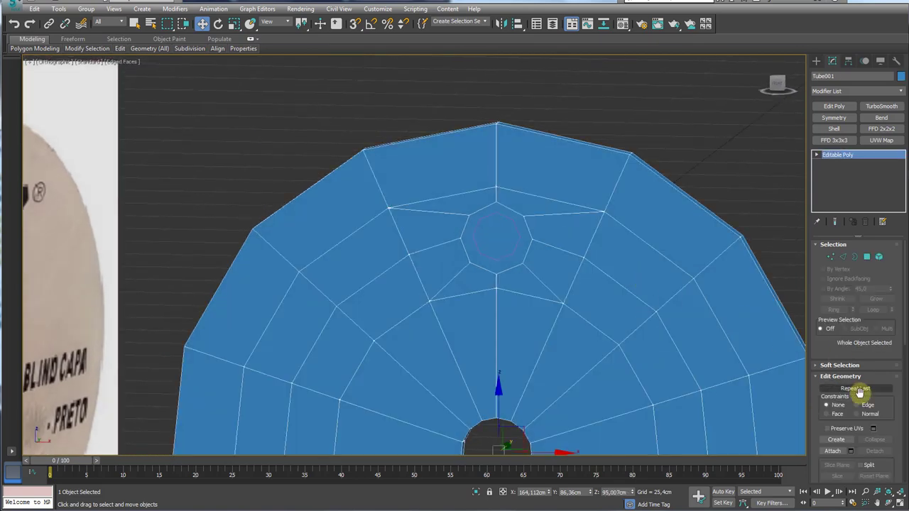
left_click(836, 452)
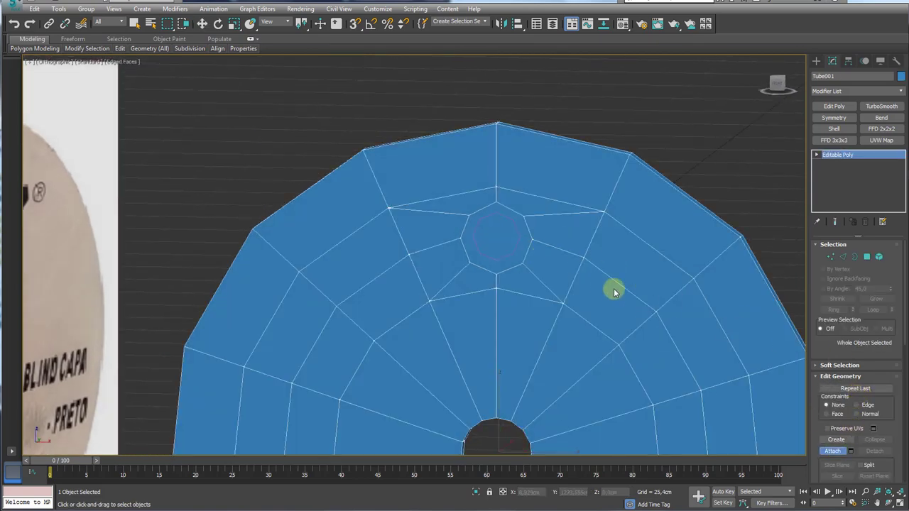
middle_click_drag(608, 289, 588, 264)
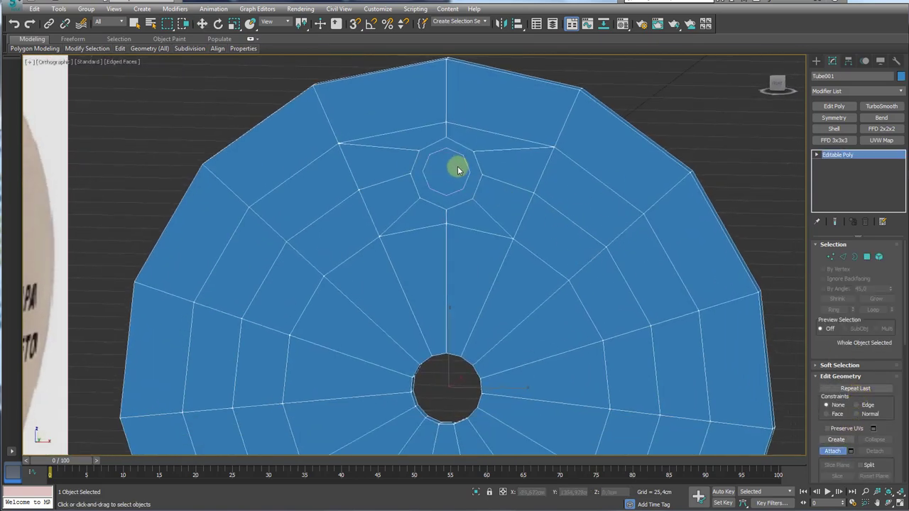
left_click(461, 166)
- Delete the octagon face where the cylinder sits to open a hole in the disc
left_click(866, 256)
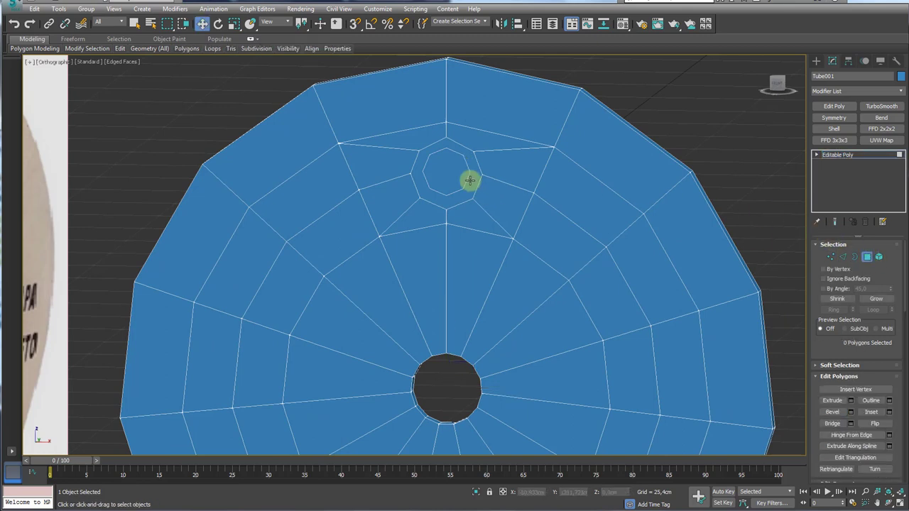
left_click(448, 169)
key("Delete")
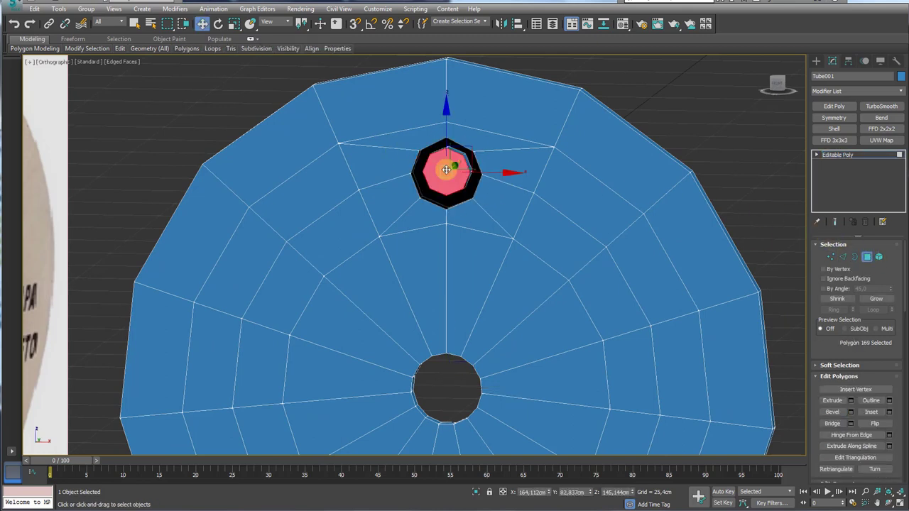
key("Delete")
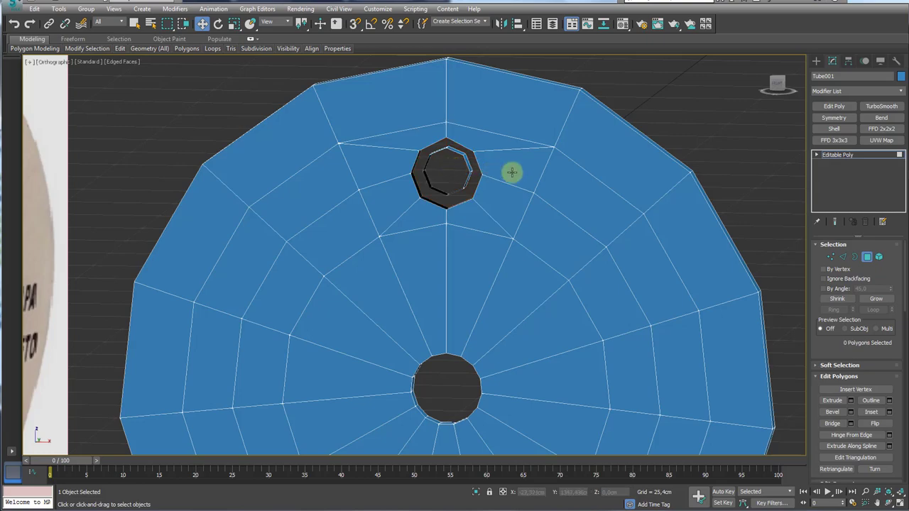
- Flip the cylinder element's faces and select the open borders around the hole
mouse_move(511, 170)
middle_mouse_down("alt")
mouse_move(462, 193)
mouse_move(418, 196)
mouse_move(513, 187)
mouse_move(670, 214)
middle_mouse_up("alt")
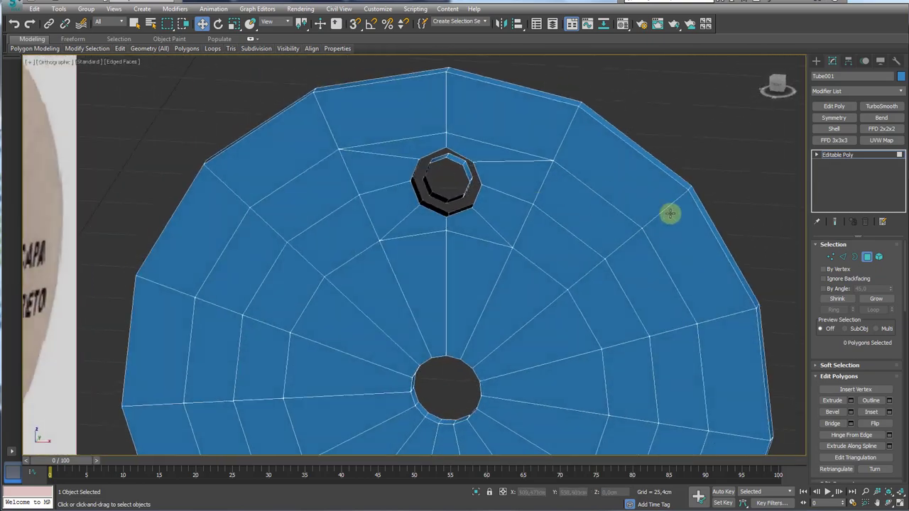
left_click(878, 257)
left_click(465, 177)
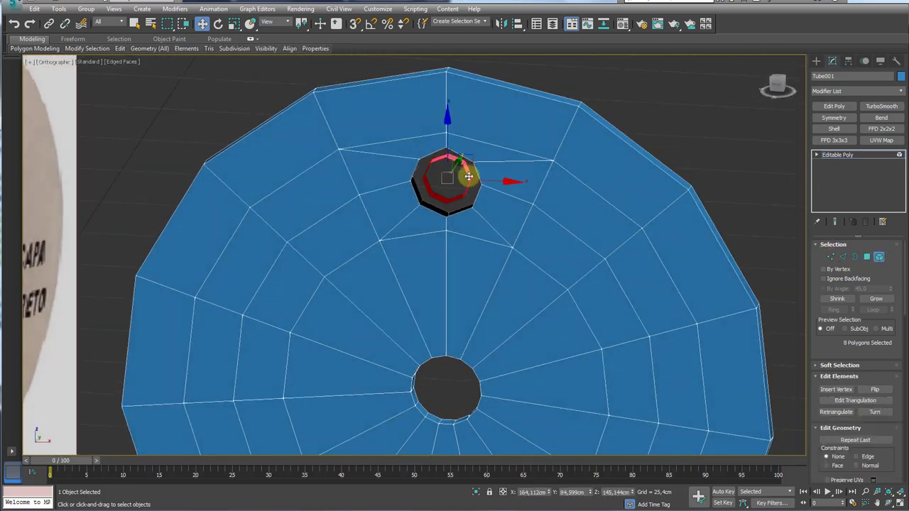
left_click(874, 389)
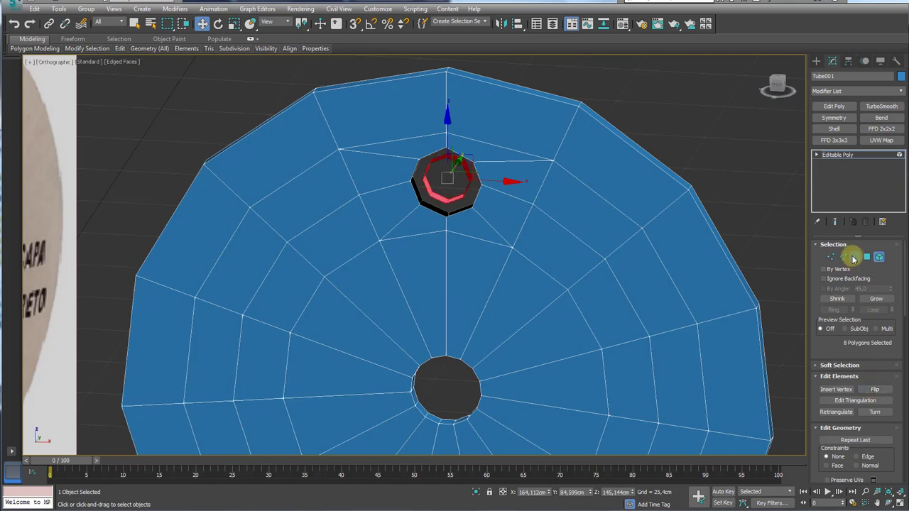
left_click(854, 256)
left_click(445, 194)
- Bridge the selected borders to join the cylinder to the disc as a through-hole
scroll(426, 220, "up", 4)
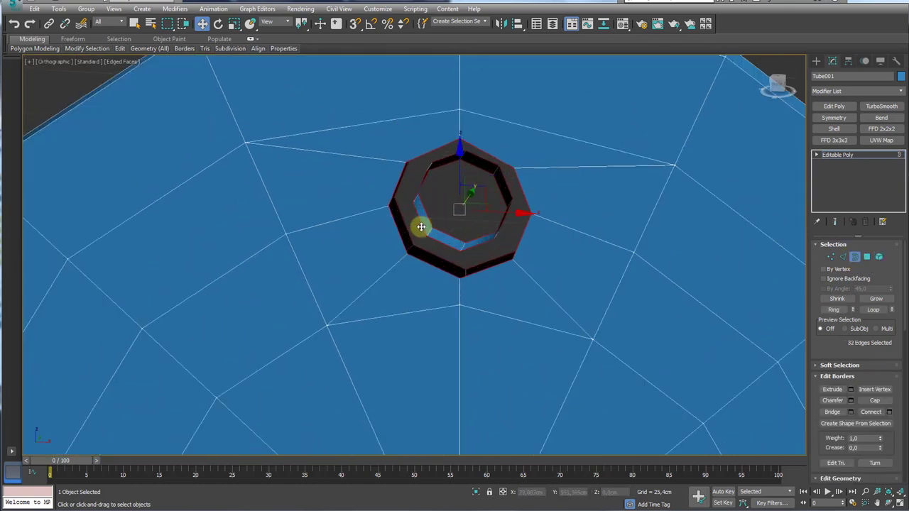
left_click_drag(421, 226, 391, 162)
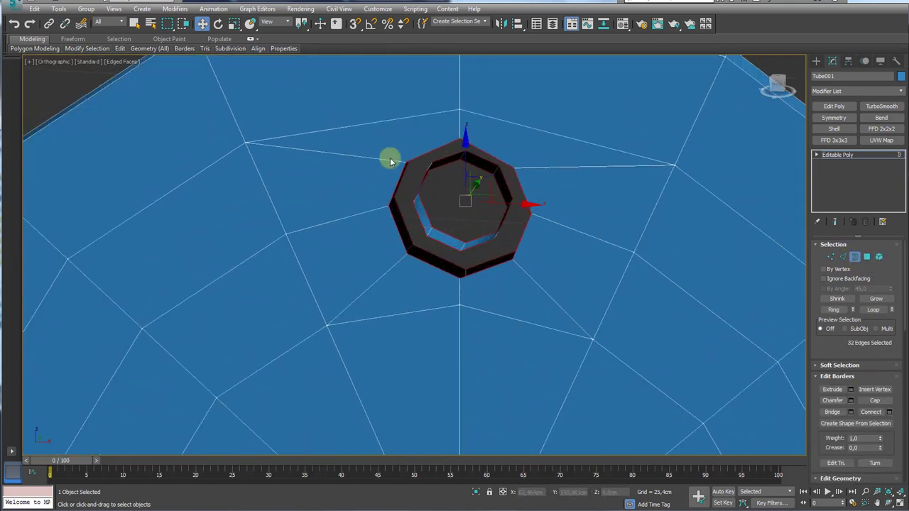
left_click(832, 412)
mouse_move(527, 259)
middle_mouse_down("alt")
mouse_move(389, 267)
mouse_move(493, 274)
mouse_move(573, 262)
mouse_move(573, 286)
middle_mouse_up("alt")
scroll(501, 243, "up", 5)
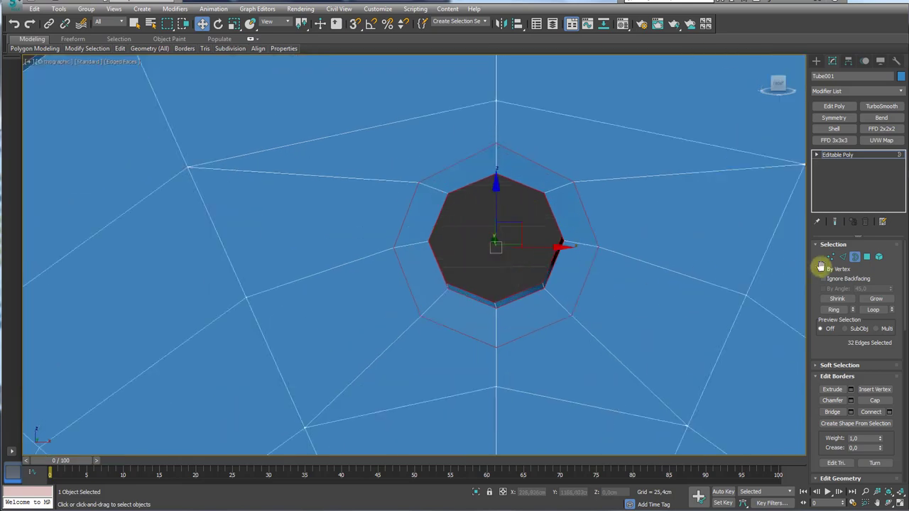
- Select the edge rings around the hole wall and along the disc rim
left_click(842, 259)
middle_click_drag(545, 282, 538, 270, "alt")
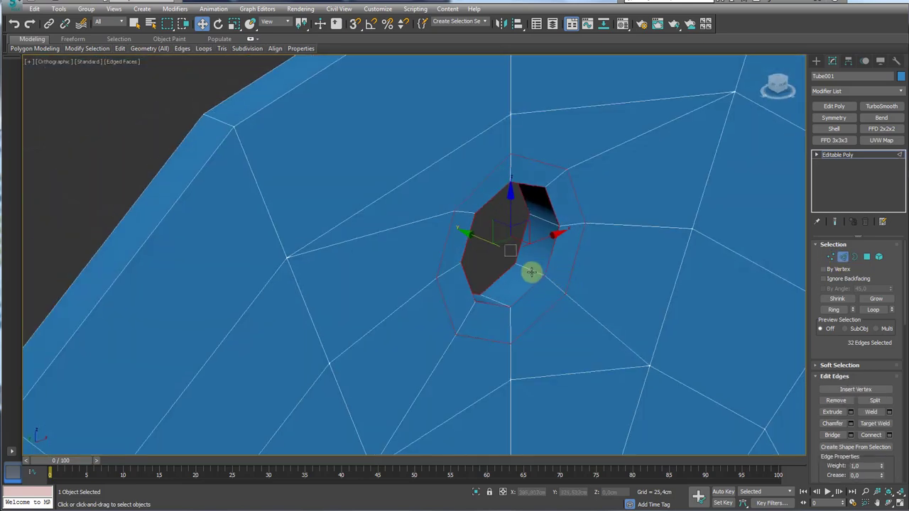
left_click(531, 272)
left_click(833, 311)
middle_click_drag(438, 161, 495, 251)
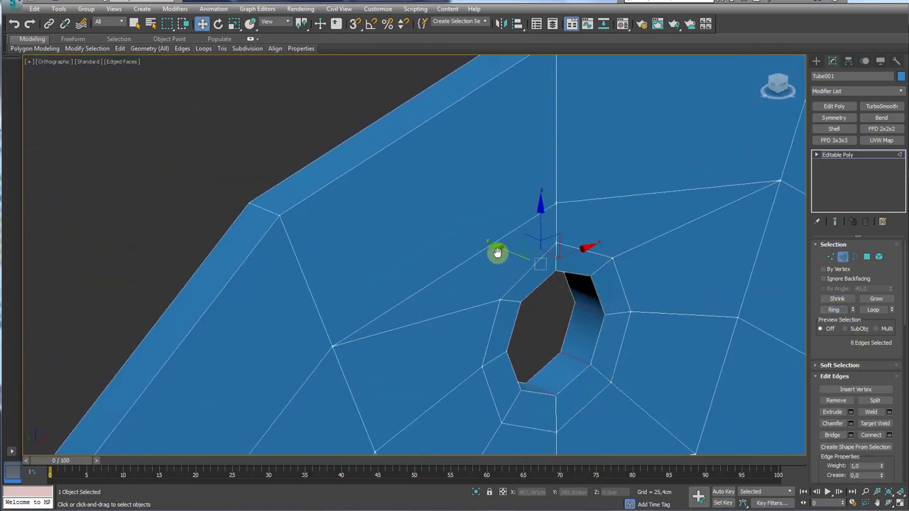
left_click(281, 216)
left_click(836, 312)
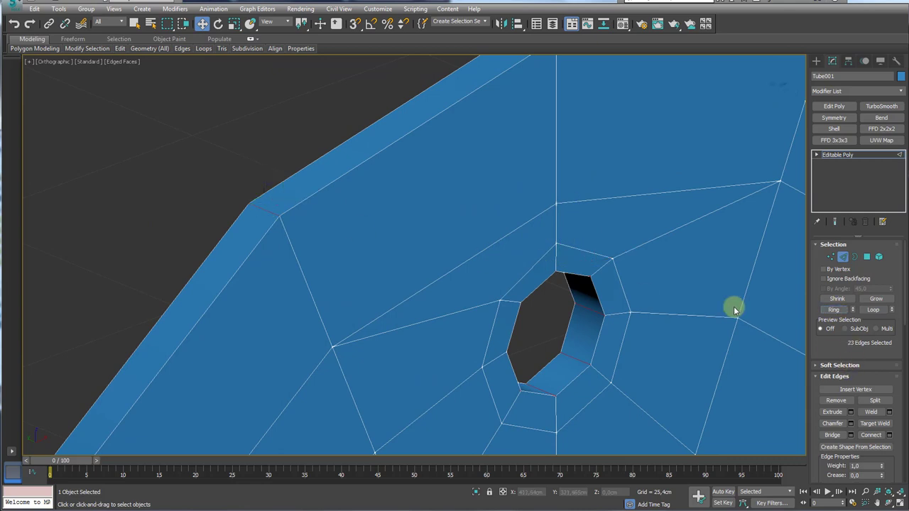
- Connect the selected rings with 2 segments and Pinch 63
left_click(890, 435)
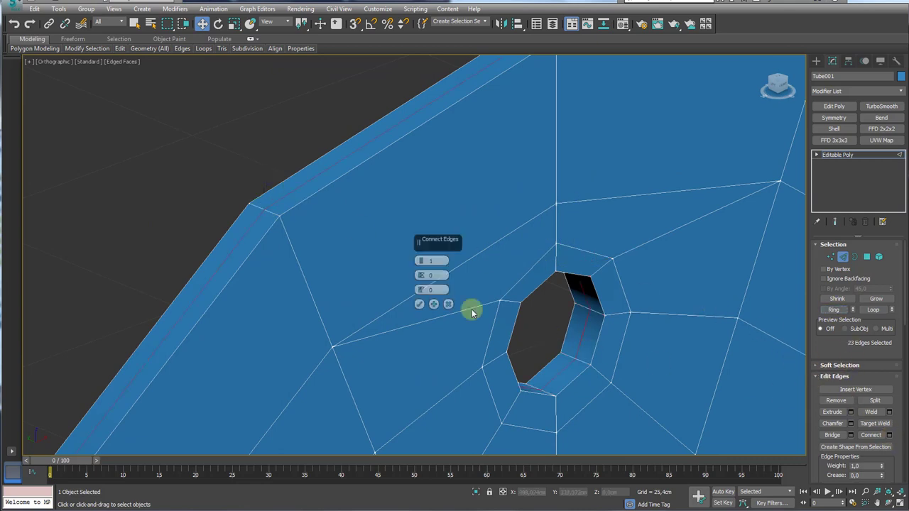
left_click_drag(421, 262, 420, 279)
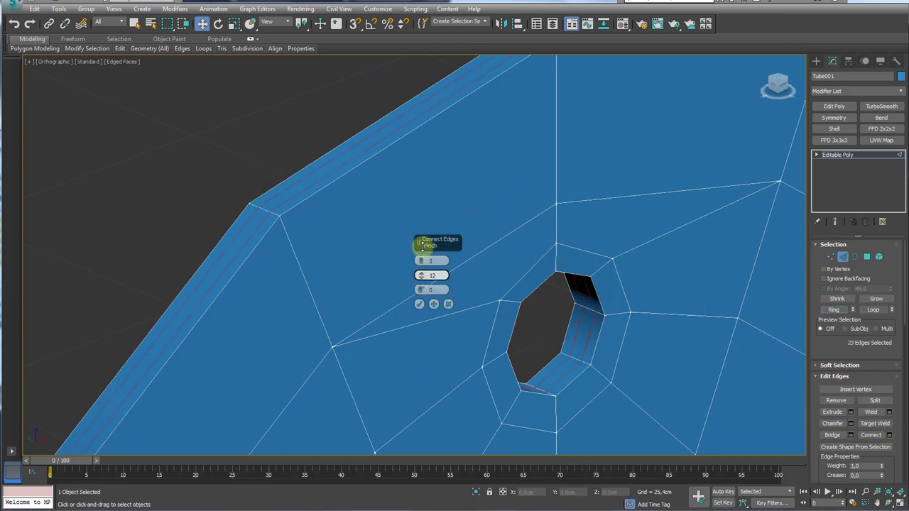
left_click_drag(422, 245, 421, 154)
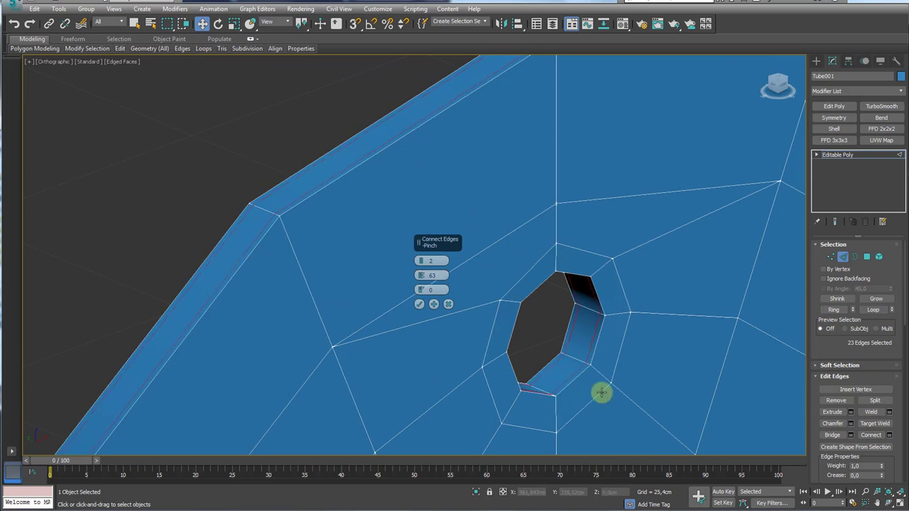
left_click(419, 304)
left_click(845, 154)
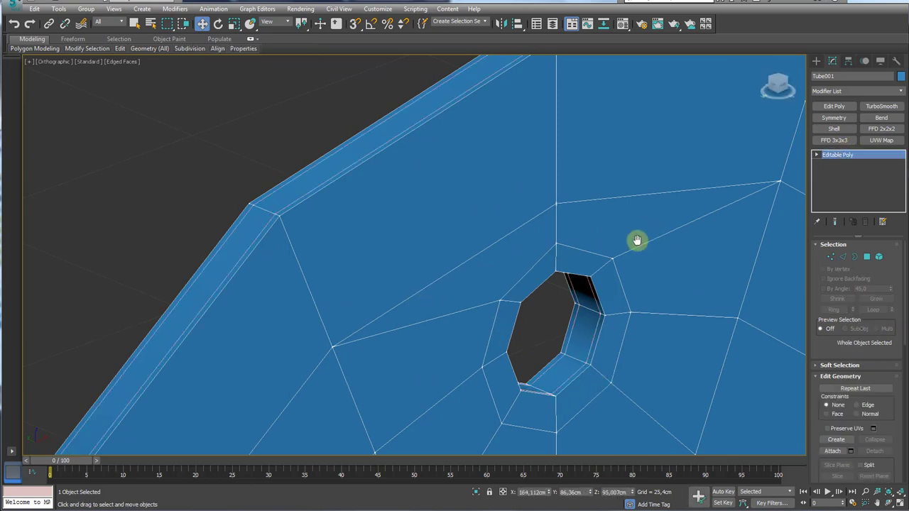
scroll(635, 239, "down", 5)
- Set Tube001's TurboSmooth Iterations to 3, then select the Editable Poly level below it
left_click(880, 106)
mouse_move(602, 280)
middle_mouse_down("alt")
mouse_move(497, 284)
mouse_move(513, 264)
mouse_move(547, 329)
mouse_move(548, 256)
mouse_move(588, 264)
middle_mouse_up("alt")
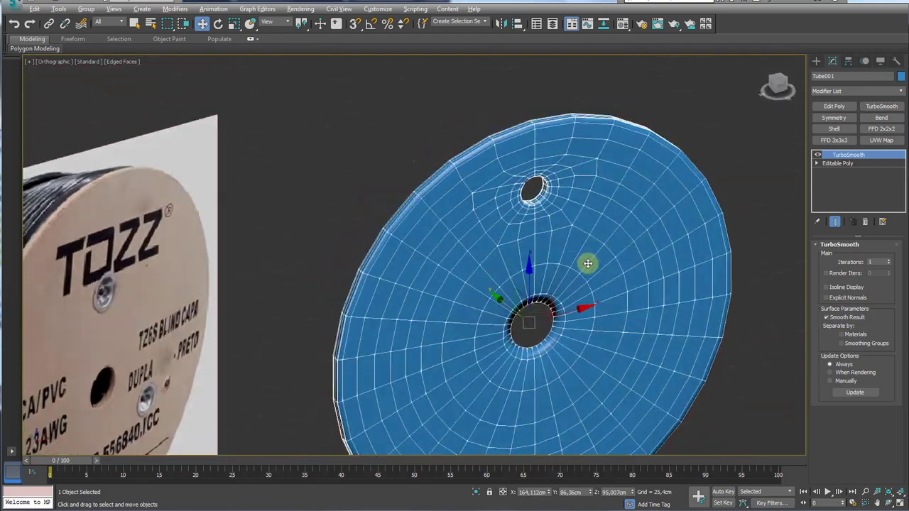
scroll(507, 179, "up", 5)
left_click(888, 260)
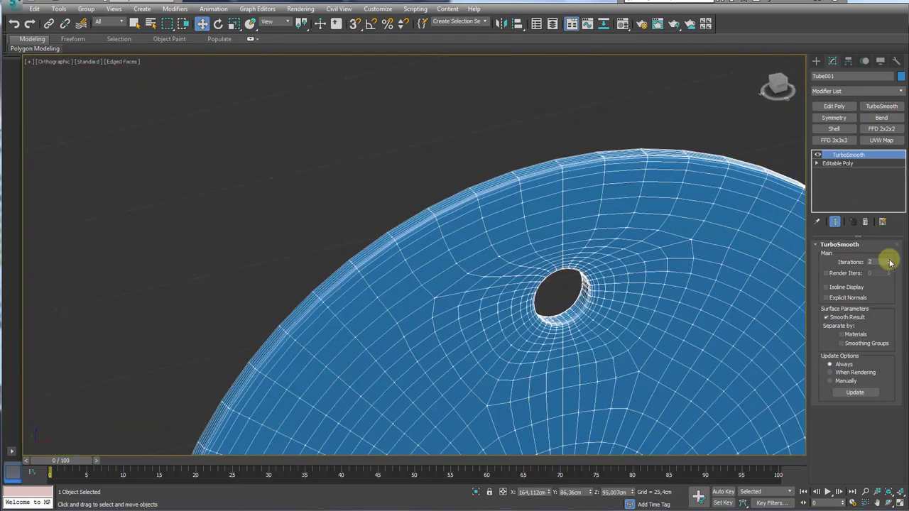
left_click(888, 259)
mouse_move(503, 193)
middle_mouse_down("alt")
mouse_move(576, 189)
mouse_move(559, 198)
middle_mouse_up("alt")
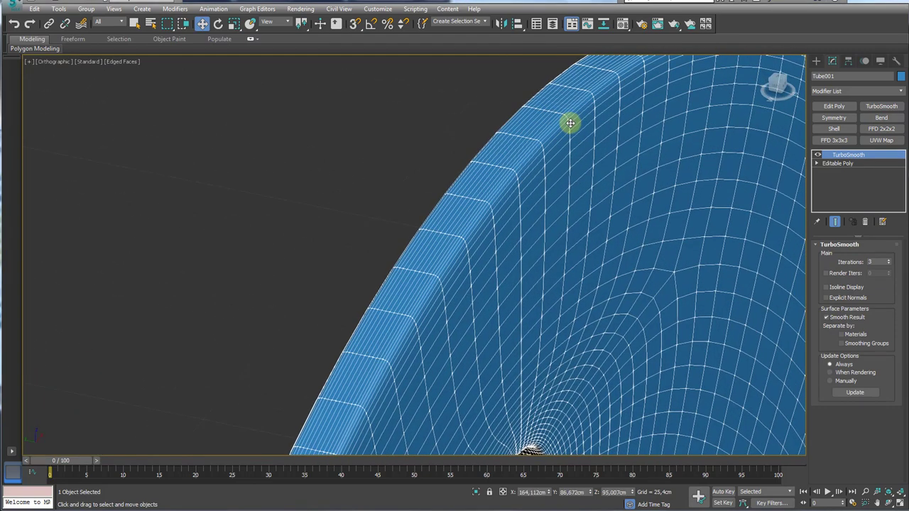
left_click(845, 163)
- Add a support loop near the disc rim by connecting a rim edge ring with Pinch 63
left_click(841, 258)
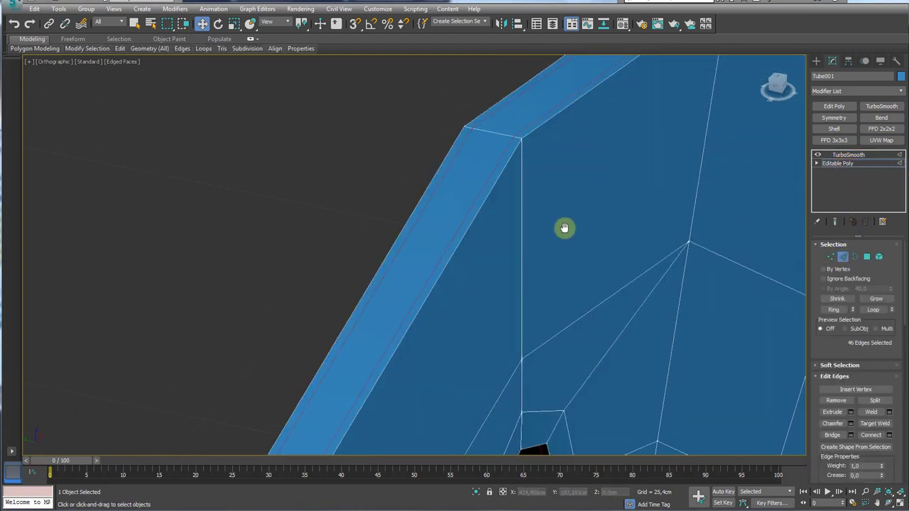
key("z")
left_click(473, 189)
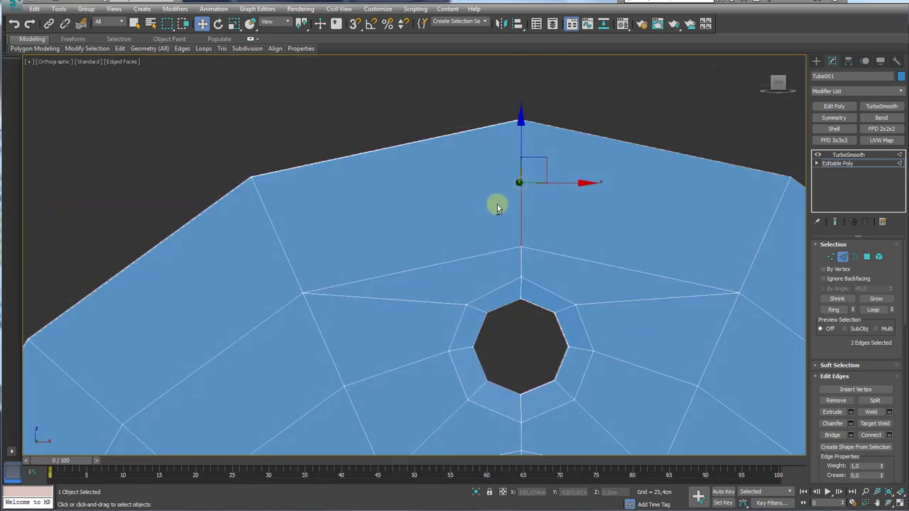
middle_click_drag(493, 203, 531, 211, "alt")
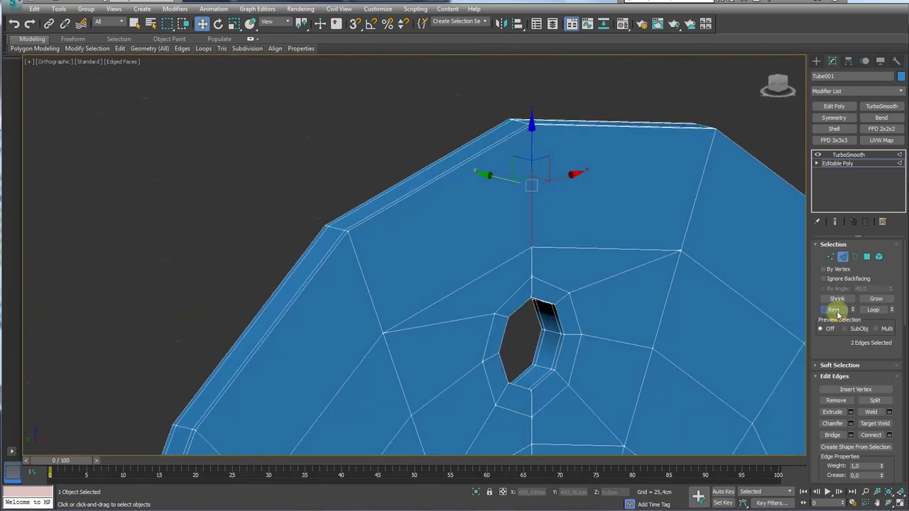
left_click(834, 311)
middle_click_drag(609, 264, 712, 304, "alt")
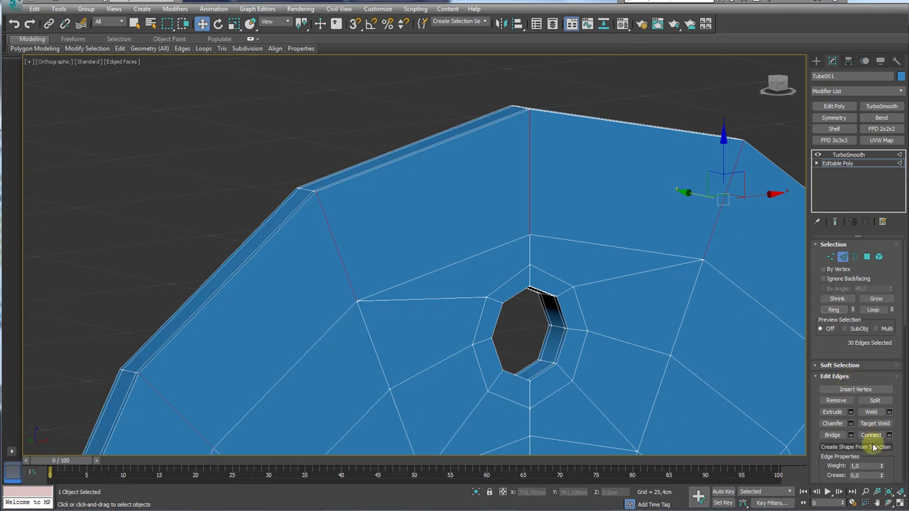
left_click(887, 434)
left_click_drag(423, 278, 424, 275)
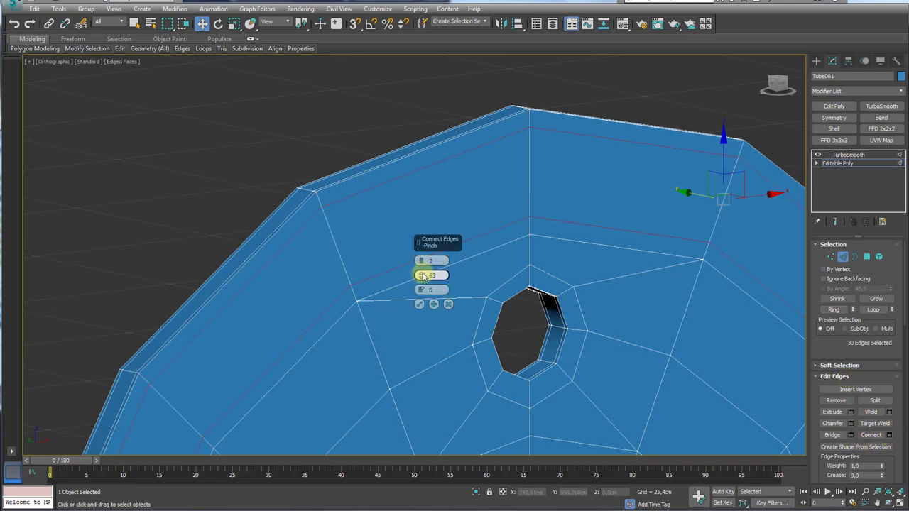
left_click(419, 304)
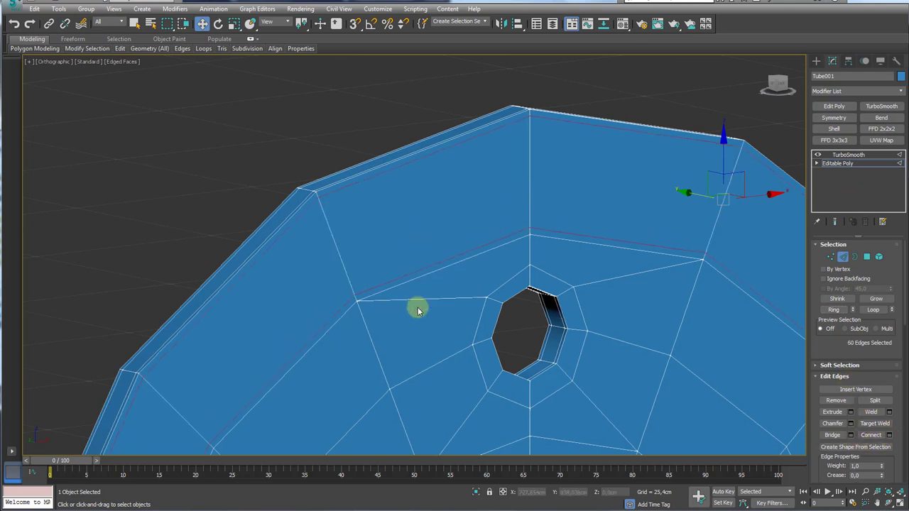
- Select the stray edge loop near the hole and remove it
left_click(482, 246)
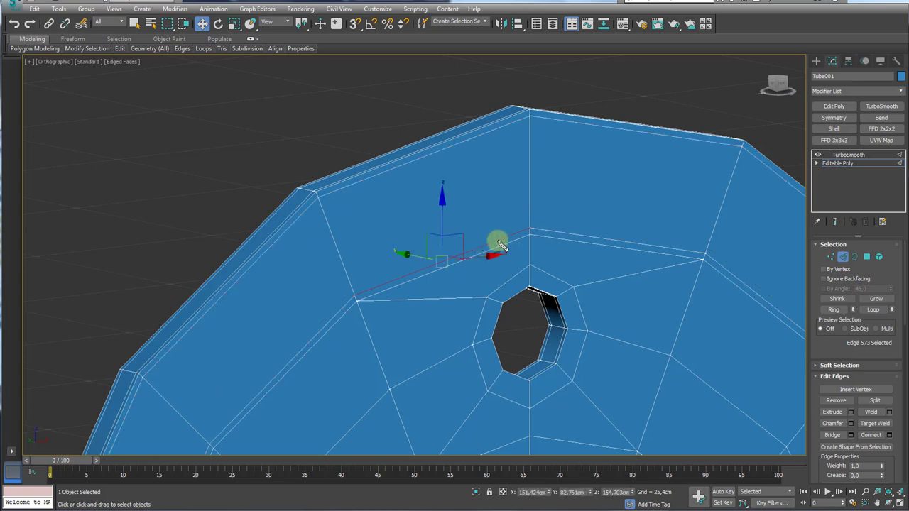
left_click_drag(500, 245, 556, 229)
middle_click_drag(451, 226, 538, 233, "alt")
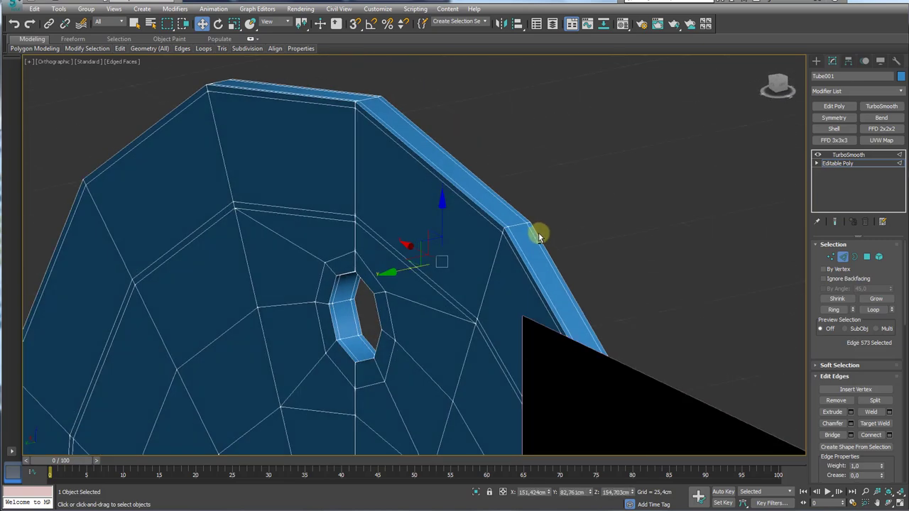
left_click(874, 299)
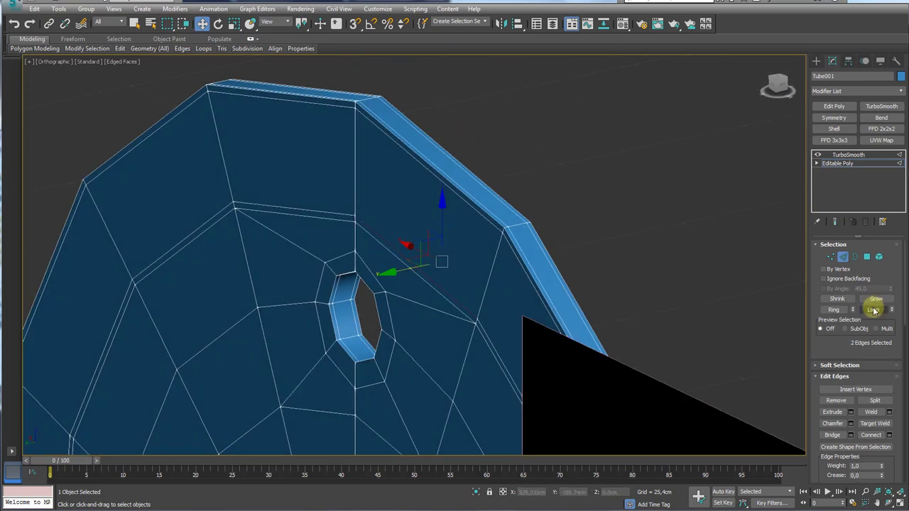
left_click(874, 310)
middle_click_drag(567, 306, 471, 303, "alt")
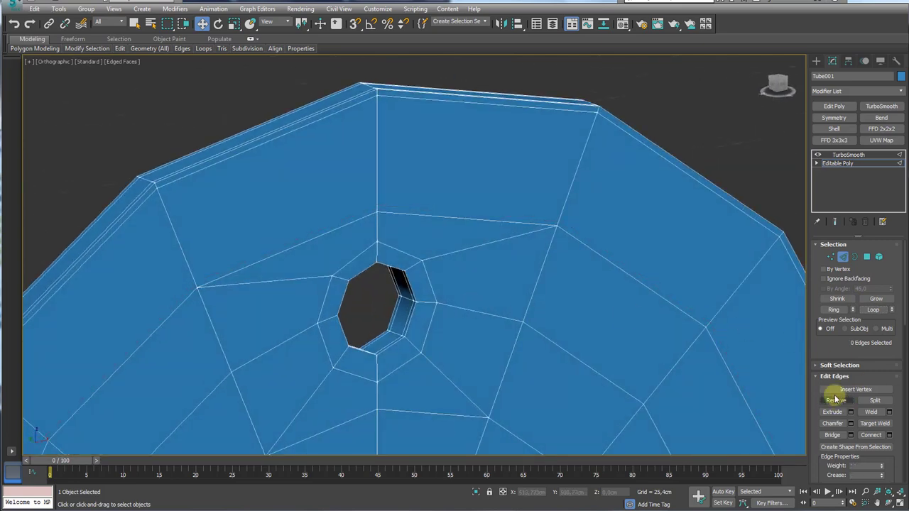
mouse_move(609, 258)
middle_mouse_down("alt")
mouse_move(649, 237)
mouse_move(587, 237)
middle_mouse_up("alt")
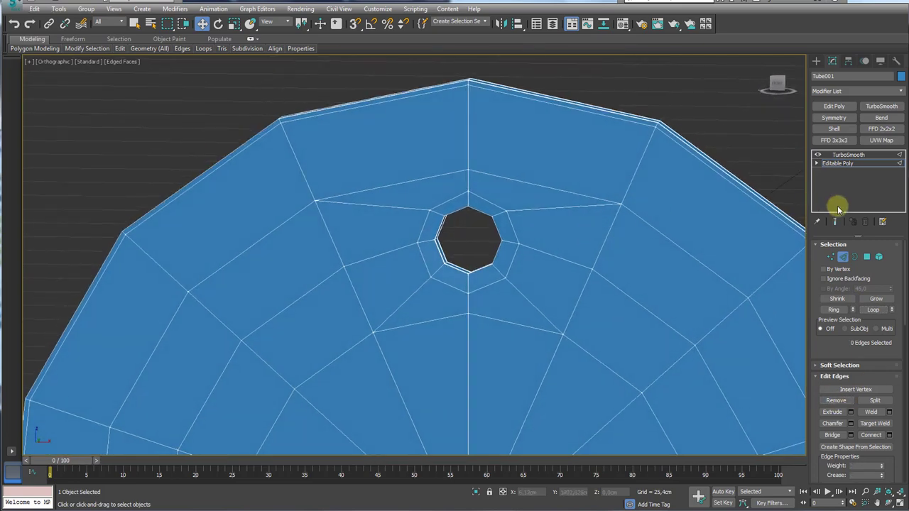
- Select and adjust the two vertices at the disc's top
left_click(830, 257)
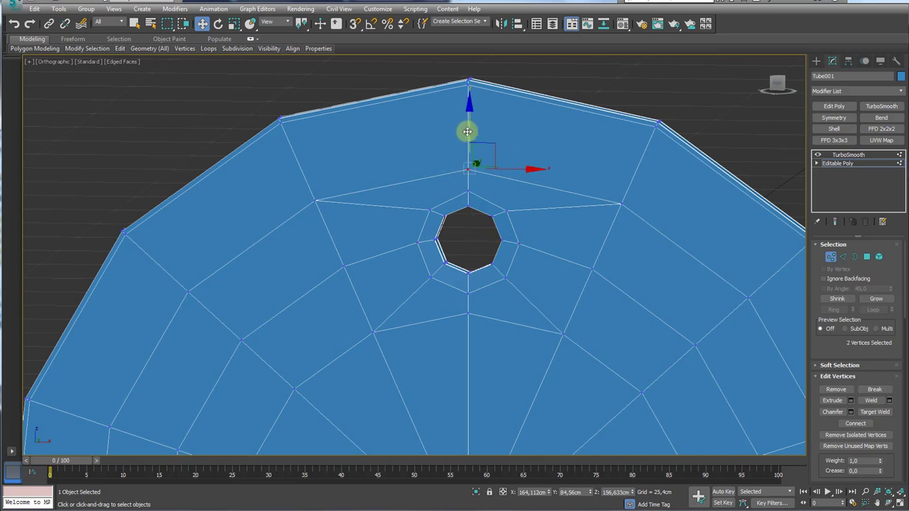
left_click(469, 99)
scroll(557, 245, "down", 5)
scroll(568, 227, "up", 2)
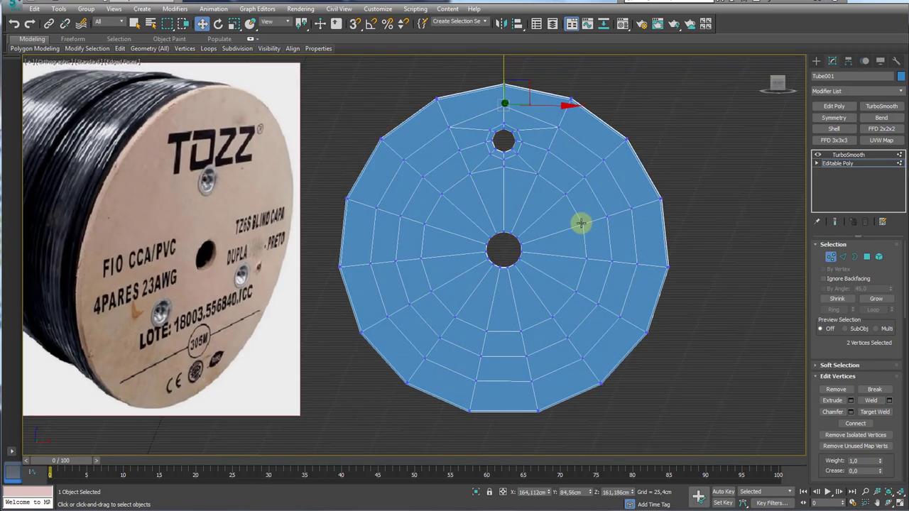
mouse_move(486, 142)
left_mouse_down()
mouse_move(511, 153)
mouse_move(595, 252)
left_mouse_up()
mouse_move(602, 291)
left_mouse_down()
mouse_move(599, 323)
mouse_move(596, 298)
left_mouse_up()
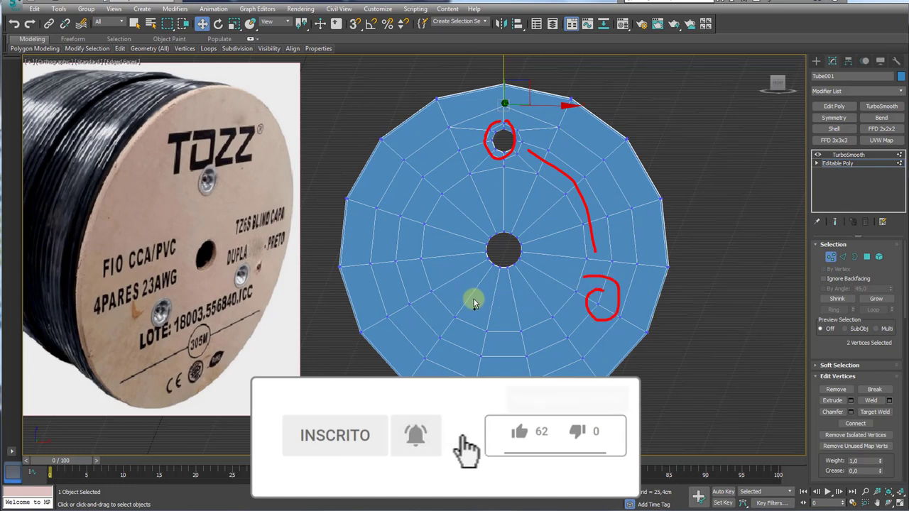
left_click_drag(430, 286, 383, 265)
key("e")
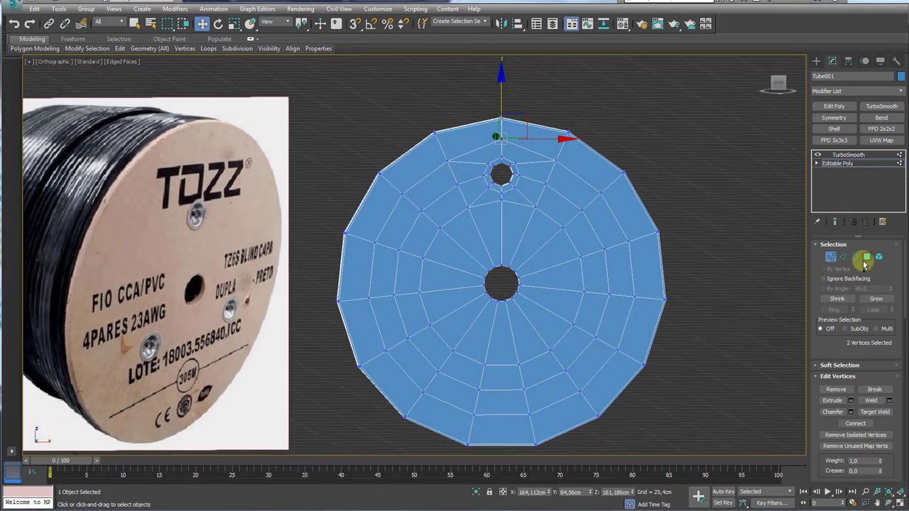
left_click(864, 258)
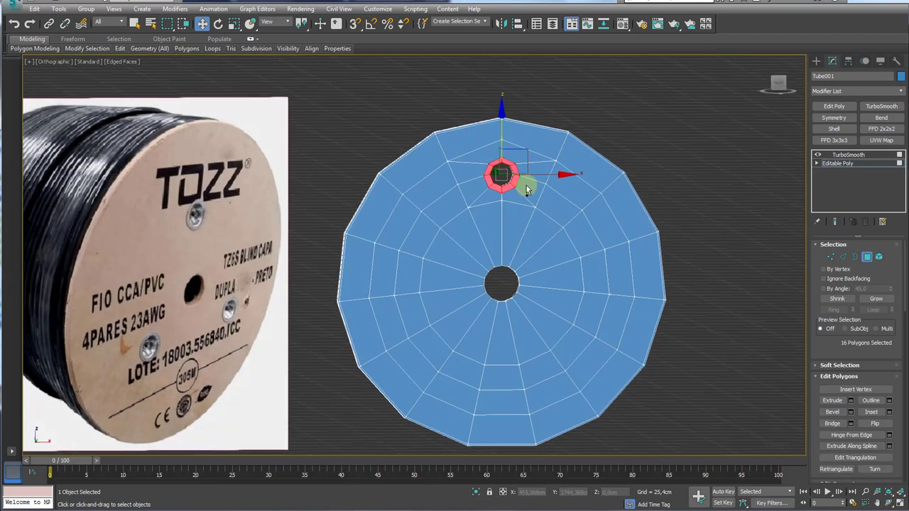
- Select the wedge of polygons from rim to centre around the upper hole
left_click(508, 220, "shift")
scroll(508, 232, "down", 5)
scroll(500, 229, "up", 6)
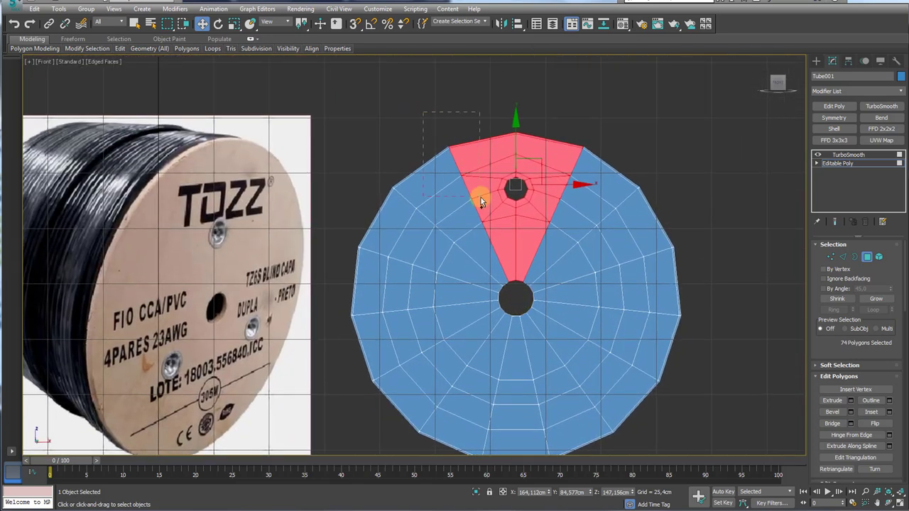
left_click(480, 202, "shift")
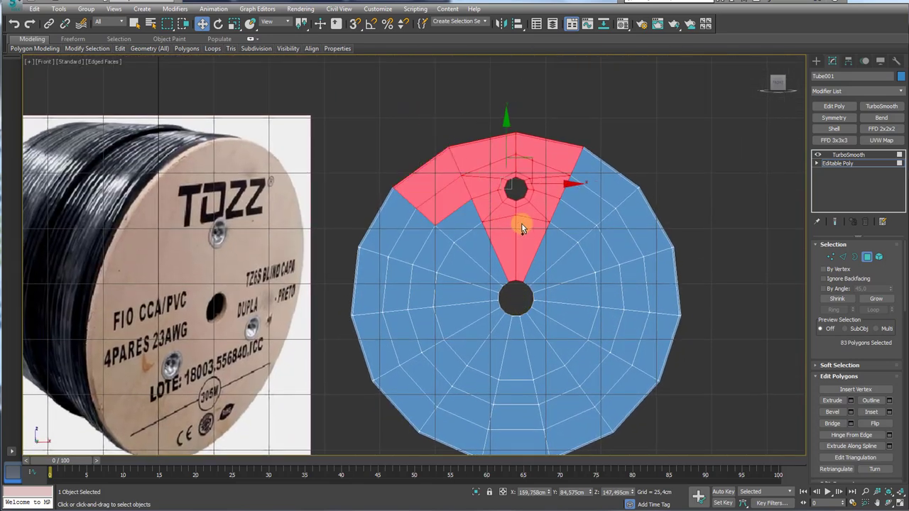
left_click(470, 236, "shift")
left_click_drag(593, 205, 537, 152, "ctrl")
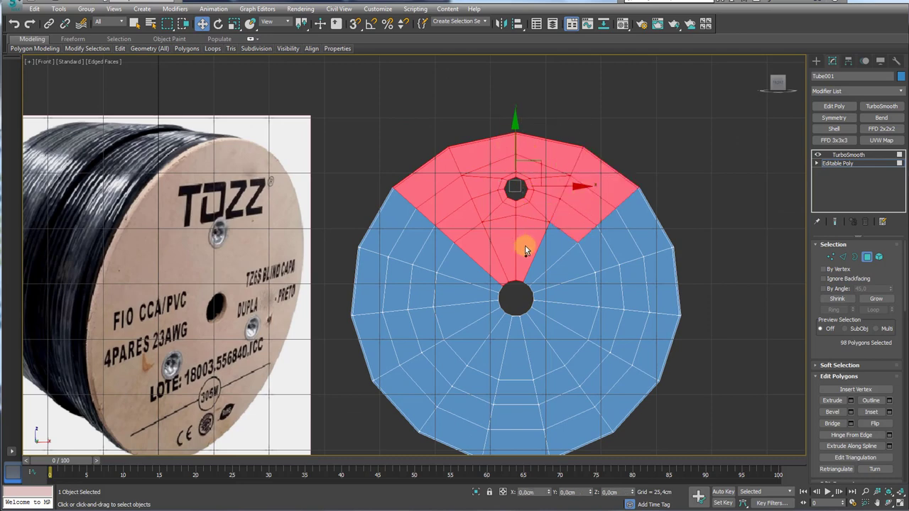
left_click(561, 241, "ctrl")
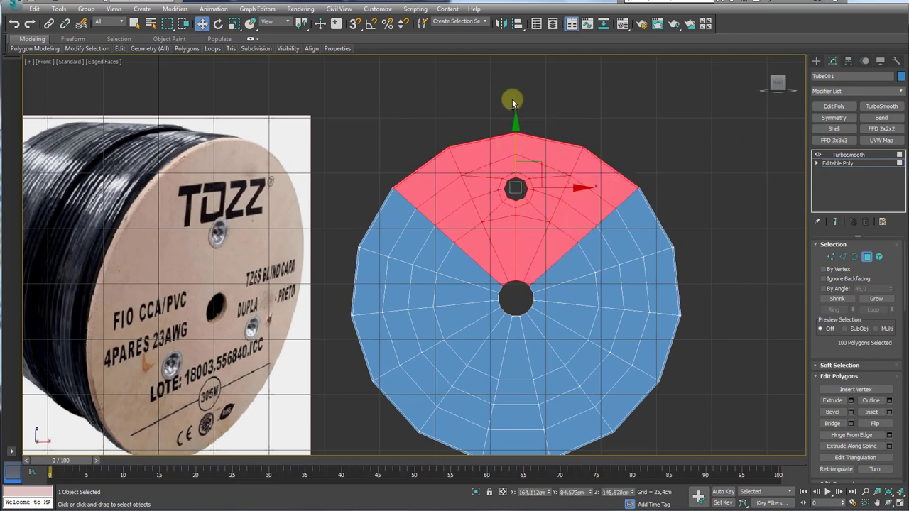
left_click(514, 279, "ctrl")
mouse_move(514, 279)
middle_mouse_down("alt")
mouse_move(556, 277)
mouse_move(391, 307)
middle_mouse_up("alt")
key("shift+z")
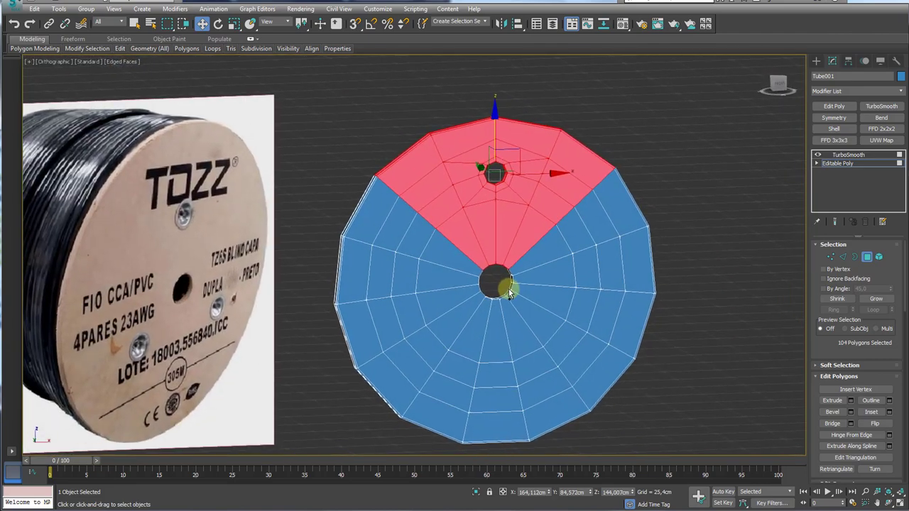
- Invert the selection, delete everything outside the wedge, and delete the TurboSmooth modifier
key("ctrl+i")
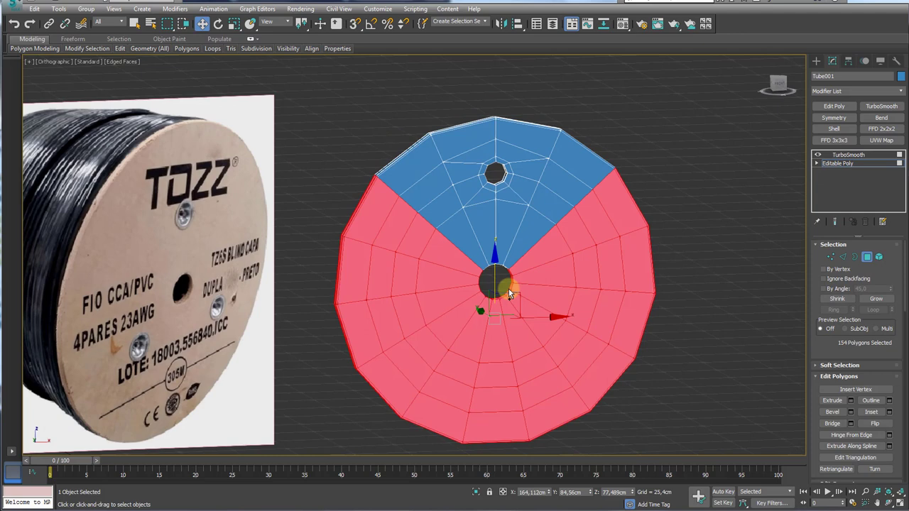
key("Delete")
left_click(847, 155)
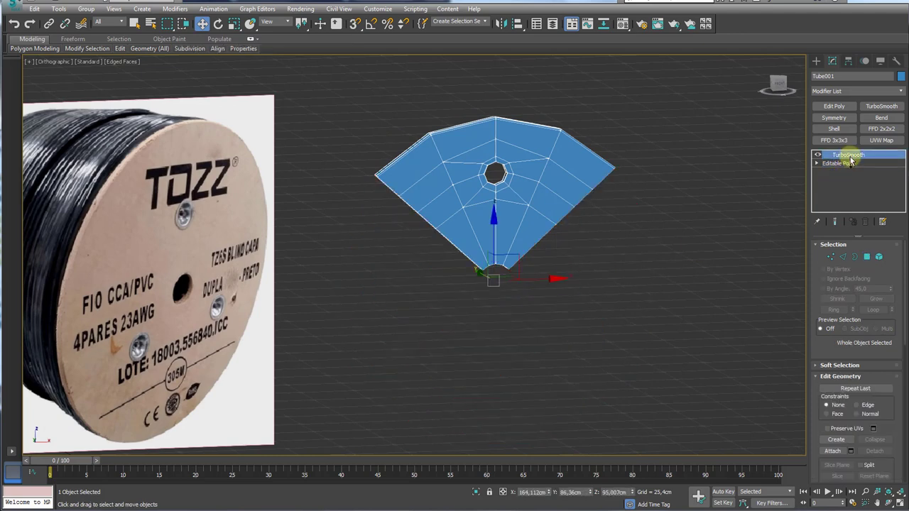
left_click(864, 223)
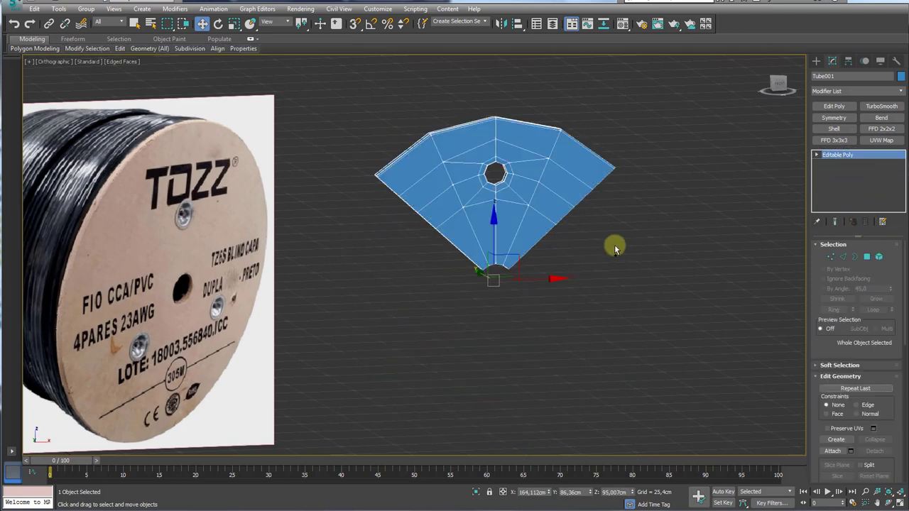
middle_click_drag(567, 199, 587, 203, "alt")
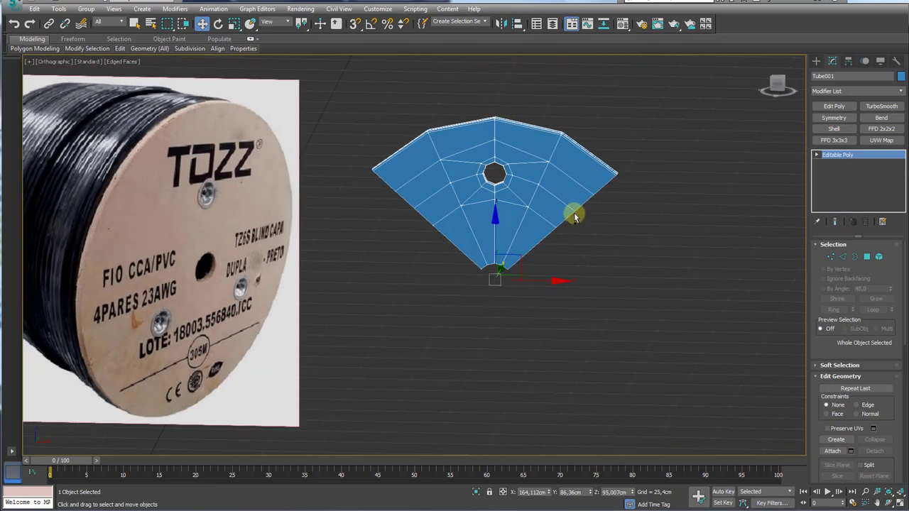
- Open the Array dialog with live preview turned on
left_click(60, 9)
left_click(71, 188)
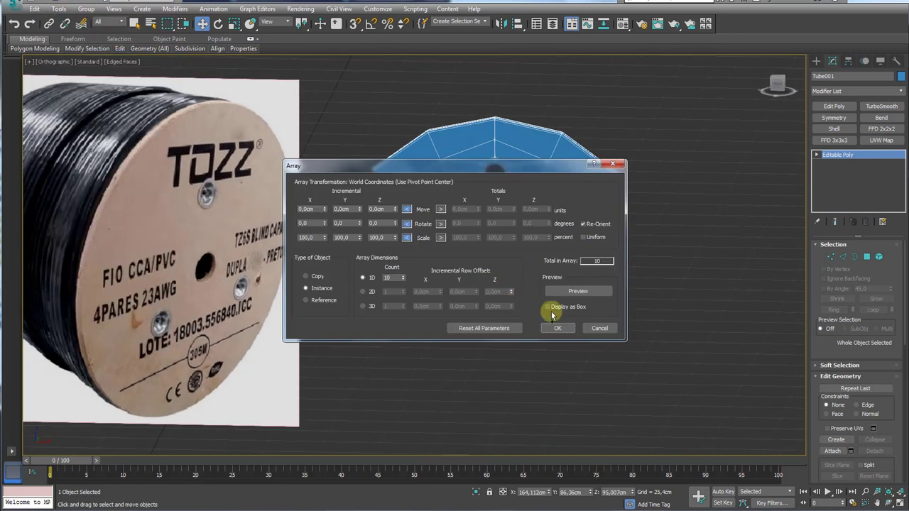
left_click(575, 292)
left_click_drag(827, 197, 827, 197)
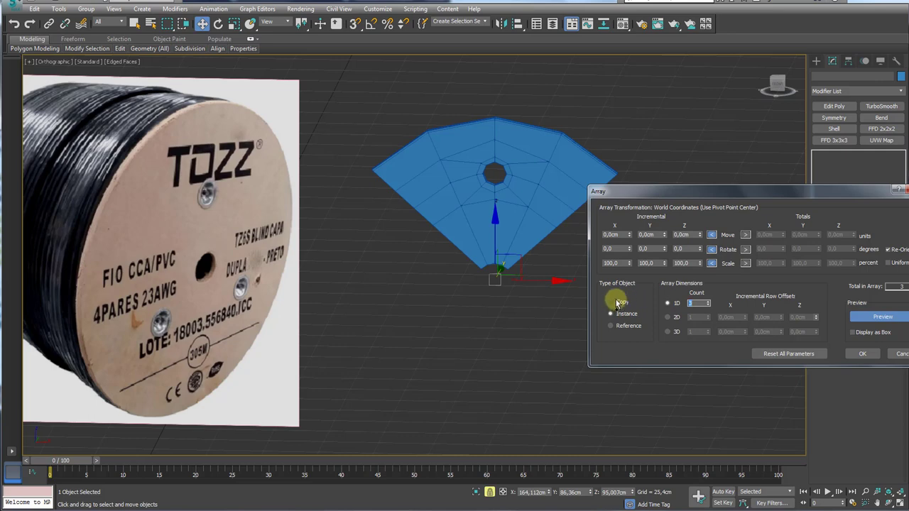
- Switch rotation to totals and spread three copies around Y to about 349°
left_click(744, 250)
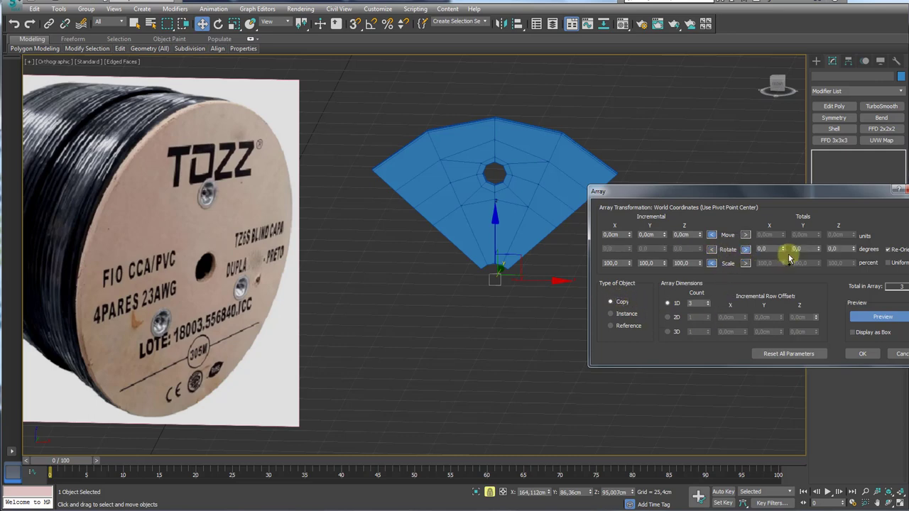
mouse_move(847, 254)
left_mouse_down()
mouse_move(848, 190)
mouse_move(689, 142)
left_mouse_up()
middle_click_drag(689, 142, 639, 152, "alt")
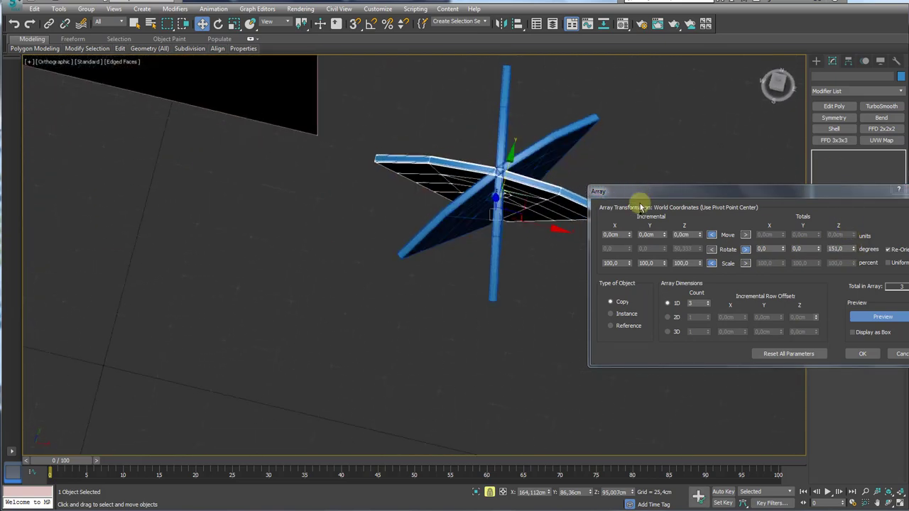
right_click(854, 250)
mouse_move(819, 250)
left_mouse_down()
mouse_move(783, 76)
mouse_move(748, 86)
left_mouse_up()
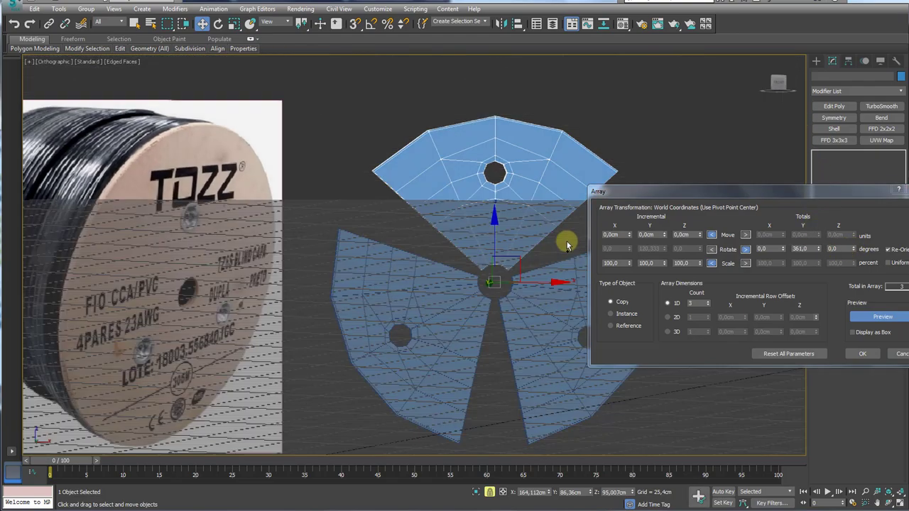
mouse_move(547, 264)
middle_mouse_down("alt")
mouse_move(541, 246)
mouse_move(552, 249)
mouse_move(446, 253)
middle_mouse_up("alt")
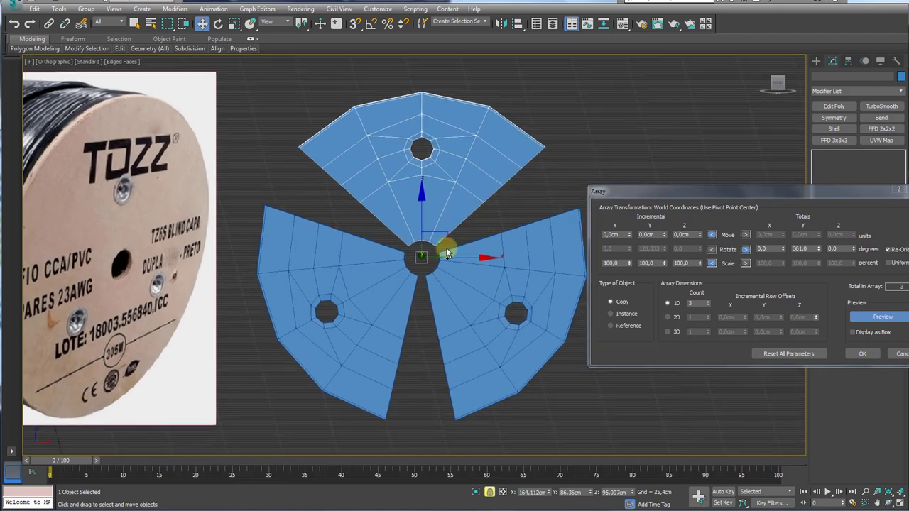
mouse_move(505, 261)
middle_mouse_down("alt")
mouse_move(516, 276)
mouse_move(493, 310)
mouse_move(487, 260)
mouse_move(458, 279)
middle_mouse_up("alt")
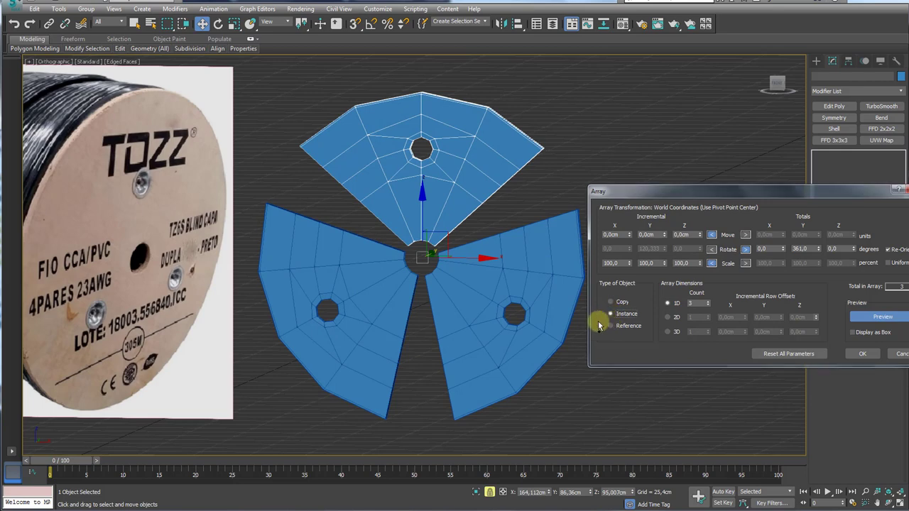
middle_click_drag(519, 294, 440, 257, "alt")
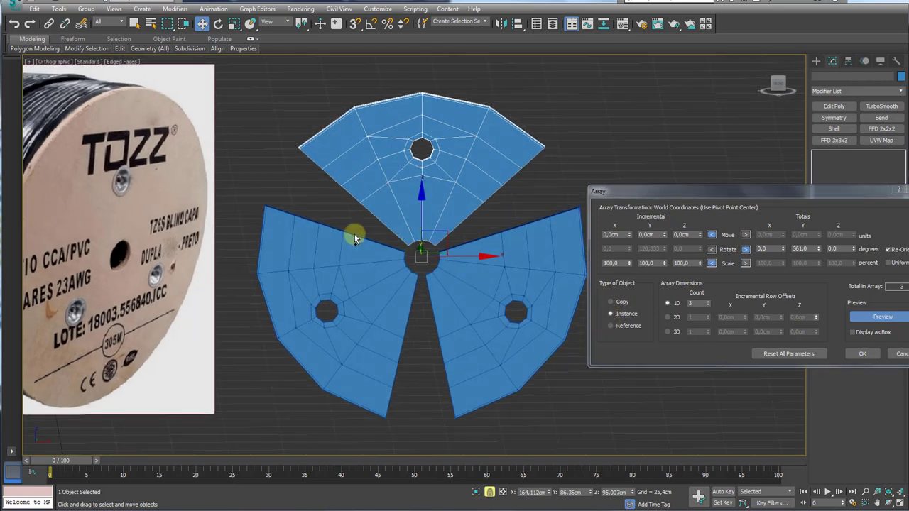
- Set the total Y rotation to 360° and accept the 3-instance array
left_click_drag(344, 193, 331, 211)
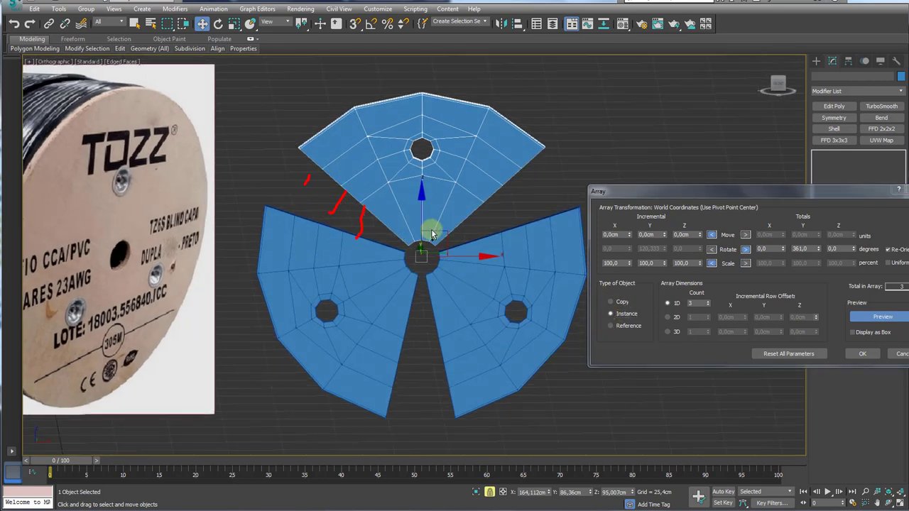
key("Escape")
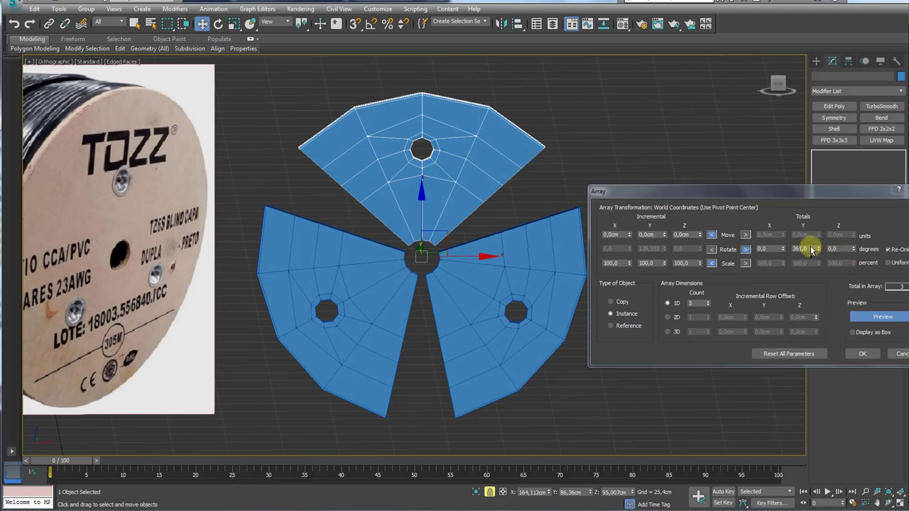
left_click_drag(811, 250, 785, 253)
type("360")
key("Return")
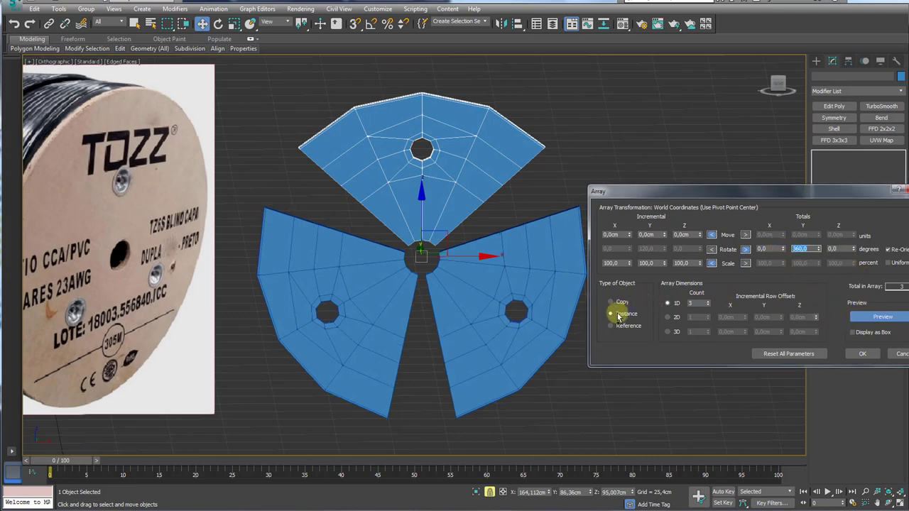
left_click(861, 354)
- Select the top fan's left edge loop and shift it slightly down-left
scroll(506, 270, "up", 1)
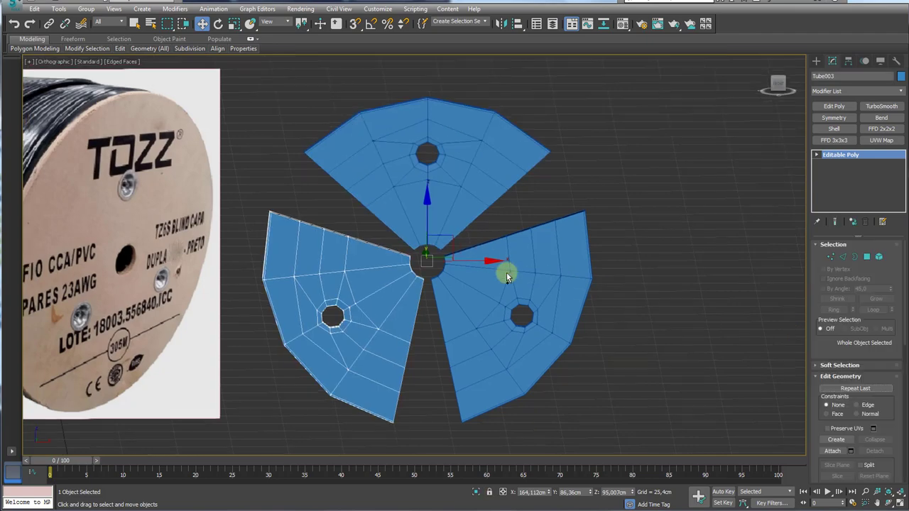
scroll(519, 227, "up", 1)
scroll(527, 229, "up", 1)
scroll(526, 229, "up", 1)
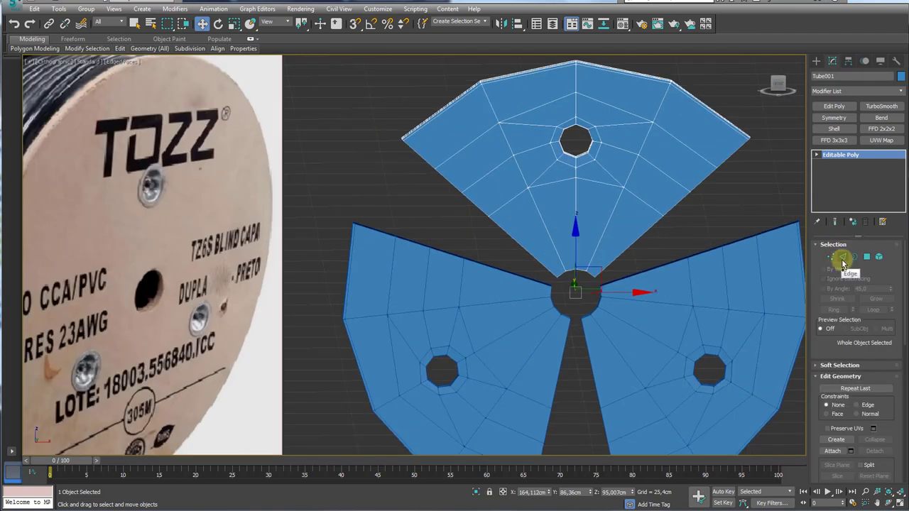
left_click(842, 258)
left_click(503, 229)
scroll(504, 228, "up", 2)
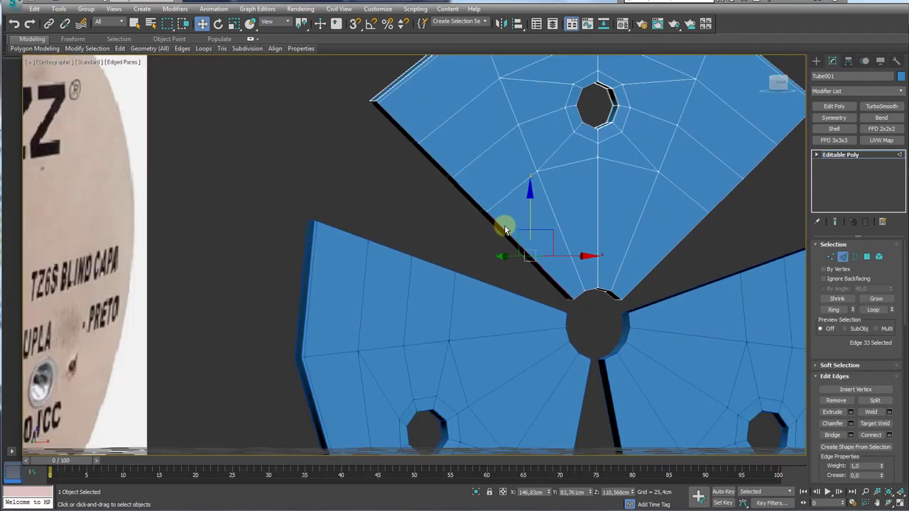
scroll(503, 229, "up", 2)
double_click(501, 230)
scroll(544, 262, "up", 1)
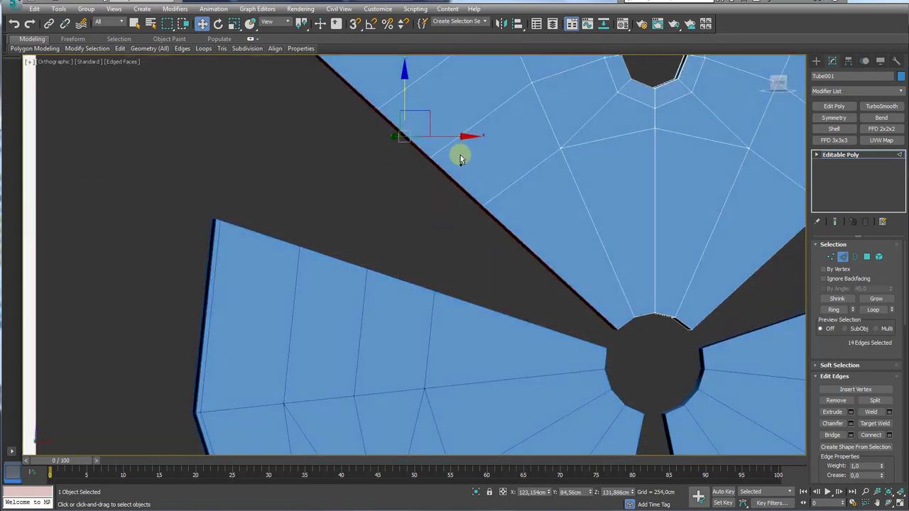
middle_click_drag(459, 158, 477, 237)
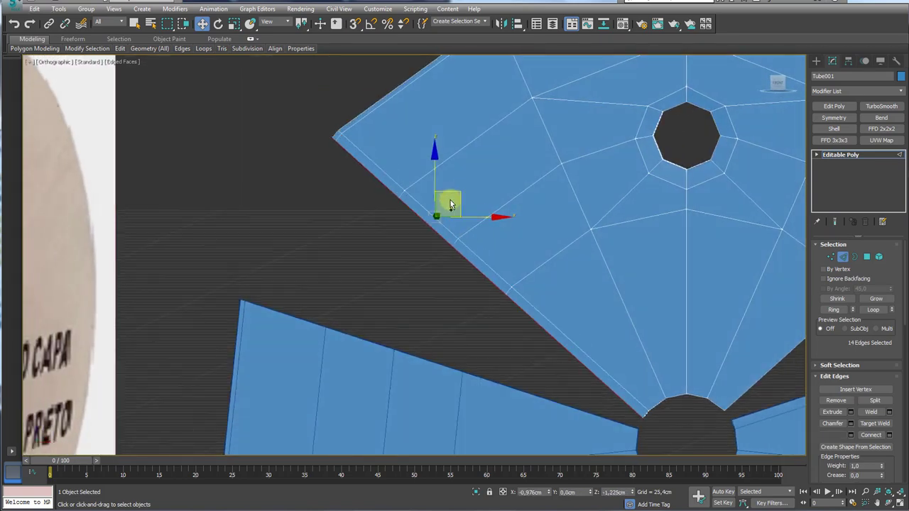
left_click_drag(448, 205, 436, 216, "shift")
middle_click_drag(534, 294, 480, 171)
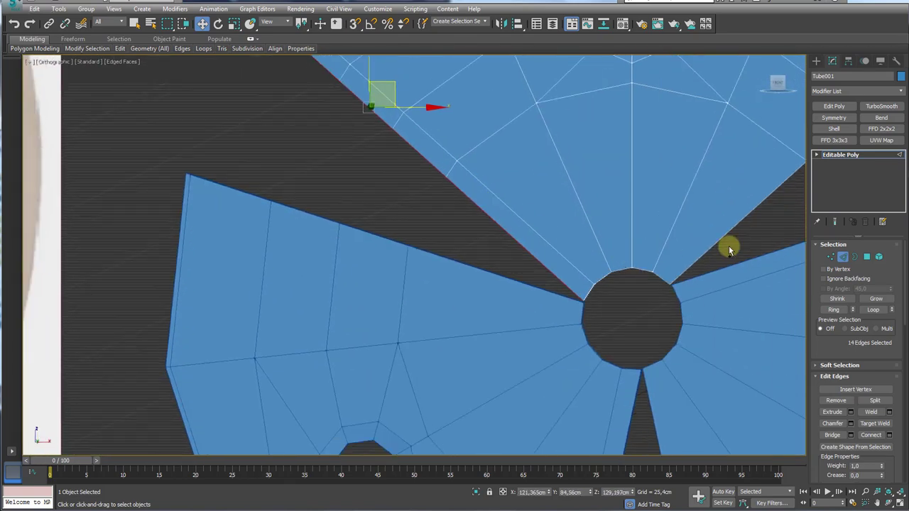
- In Vertex mode, enable Vertex snapping in Grid and Snap Settings and turn on 3D Snaps
left_click(829, 257)
scroll(620, 309, "up", 5)
scroll(572, 301, "up", 2)
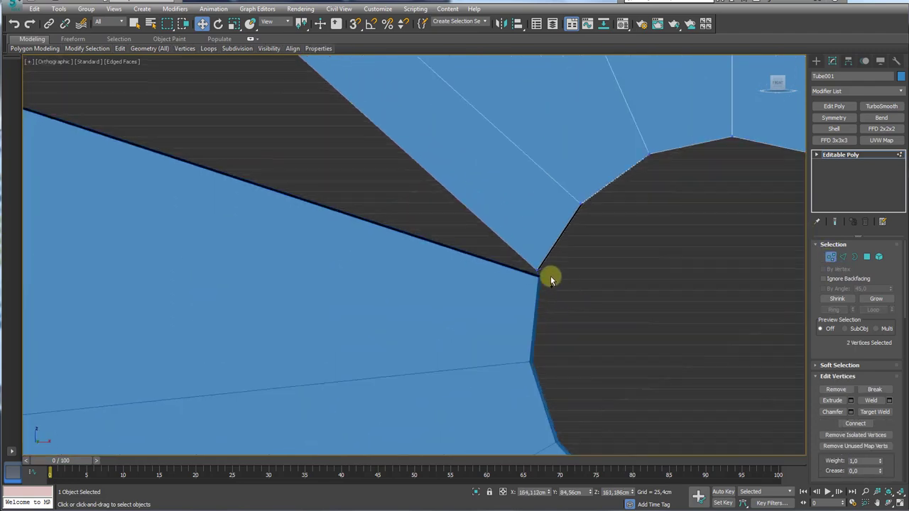
left_click(539, 273)
middle_click_drag(546, 289, 515, 280, "alt")
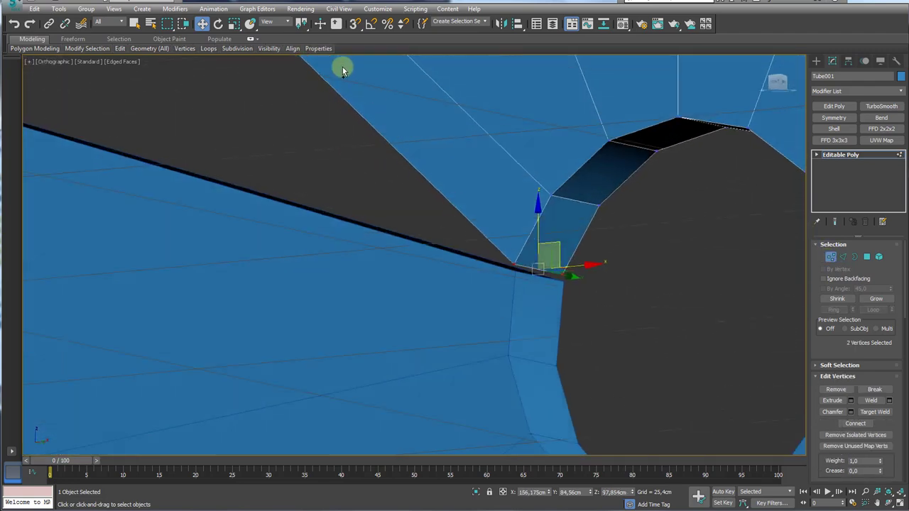
right_click(354, 24)
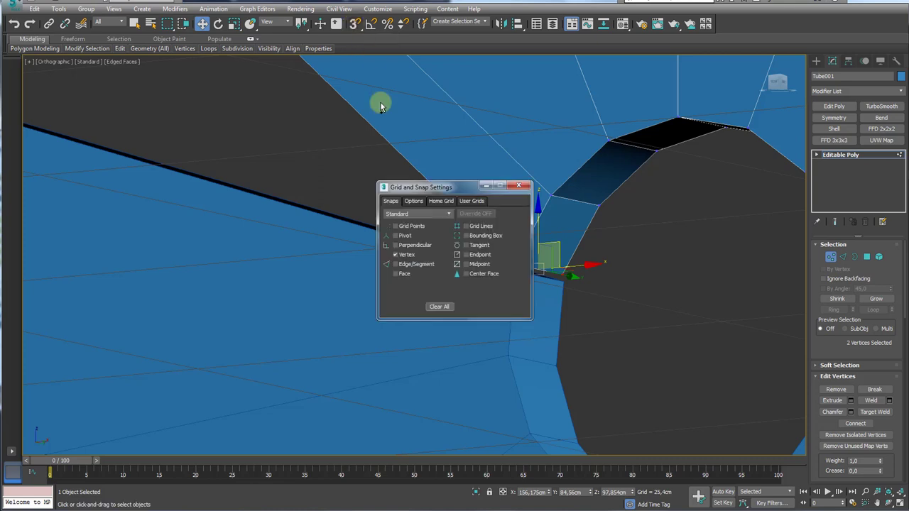
left_click(402, 255)
left_click(511, 189)
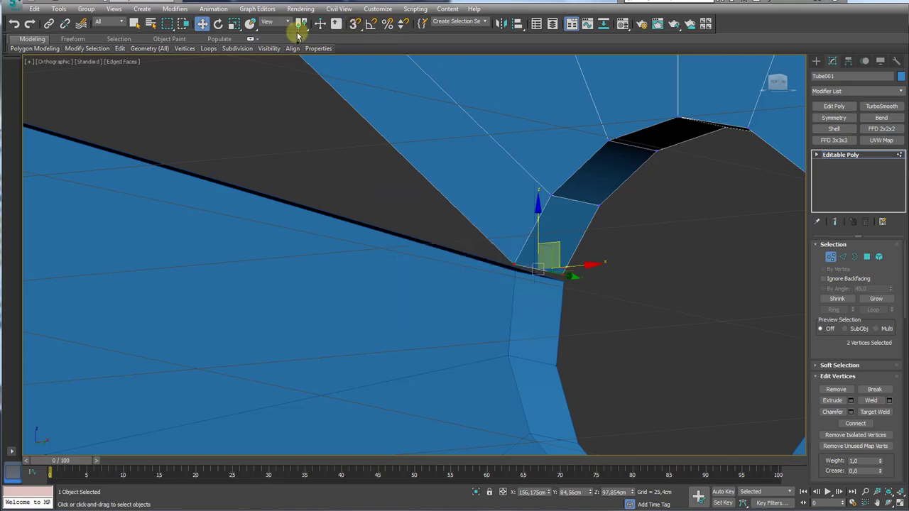
left_click(513, 262)
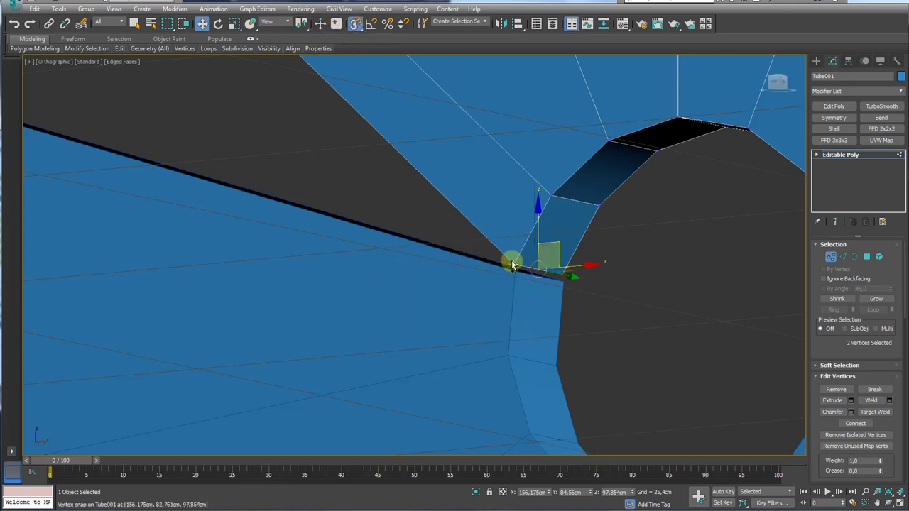
- Move a gap-edge vertex toward the neighbouring fan and recheck the snap settings
mouse_move(513, 264)
middle_mouse_down("alt")
mouse_move(436, 264)
mouse_move(434, 235)
middle_mouse_up("alt")
left_click(397, 192)
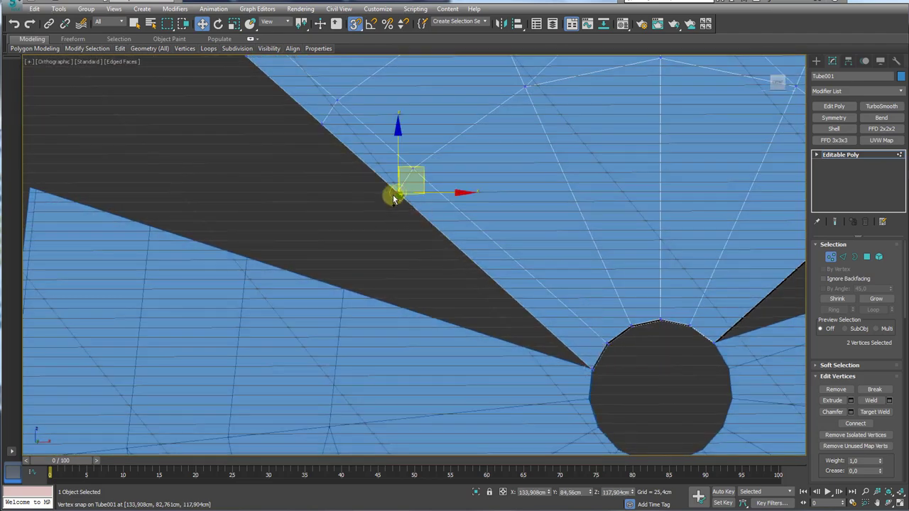
mouse_move(398, 196)
left_mouse_down()
mouse_move(344, 291)
mouse_move(422, 237)
mouse_move(371, 199)
mouse_move(409, 208)
mouse_move(352, 315)
mouse_move(421, 178)
mouse_move(434, 192)
mouse_move(430, 128)
left_mouse_up()
right_click(354, 23)
left_click(417, 143)
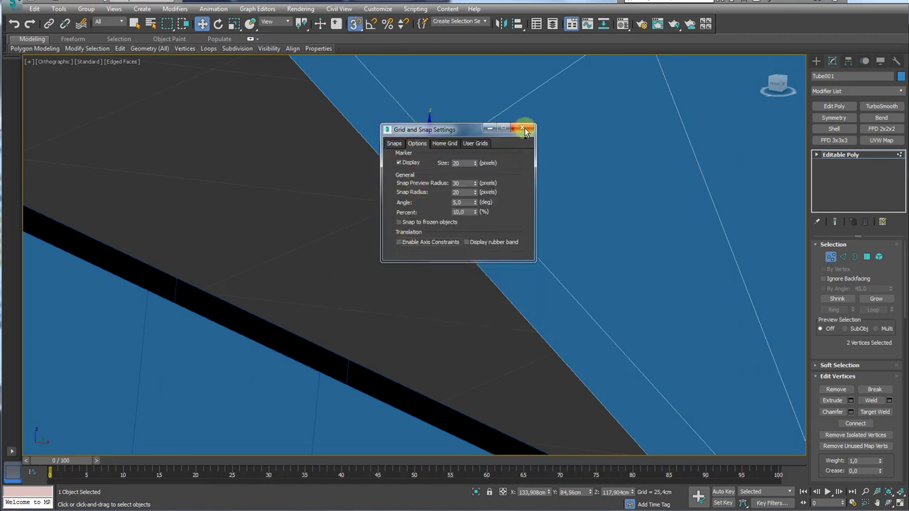
left_click(394, 144)
left_click(527, 129)
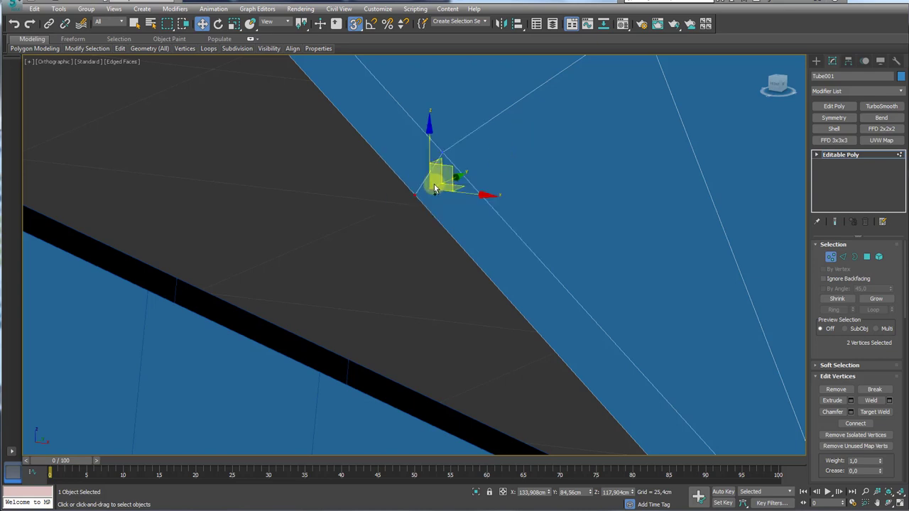
- Snap the gap's edge vertices, including the top one, onto the adjacent fans' corner vertices
scroll(417, 205, "up", 1)
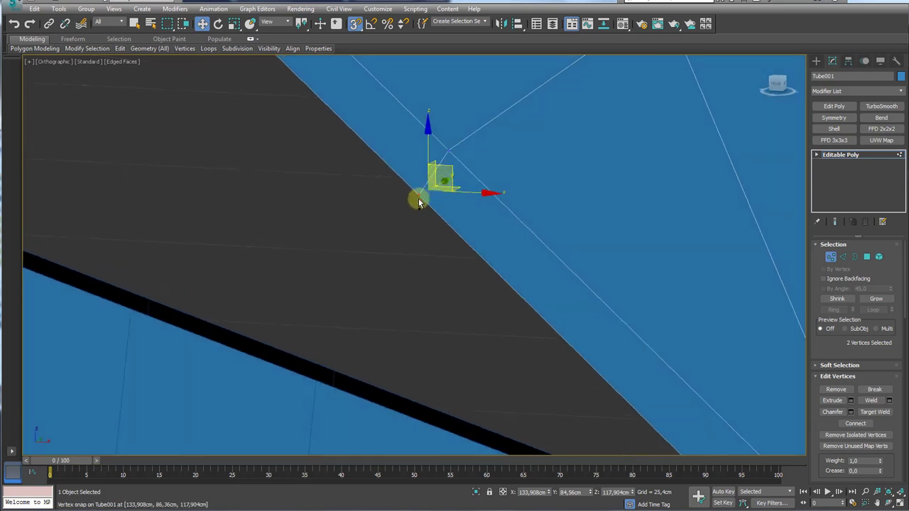
left_click_drag(419, 202, 317, 383)
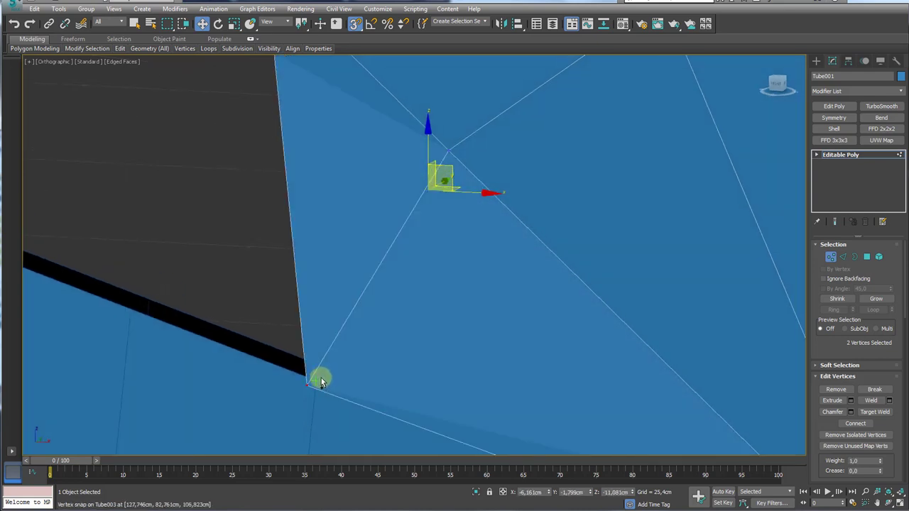
mouse_move(320, 382)
middle_mouse_down()
mouse_move(354, 273)
mouse_move(386, 260)
middle_mouse_up()
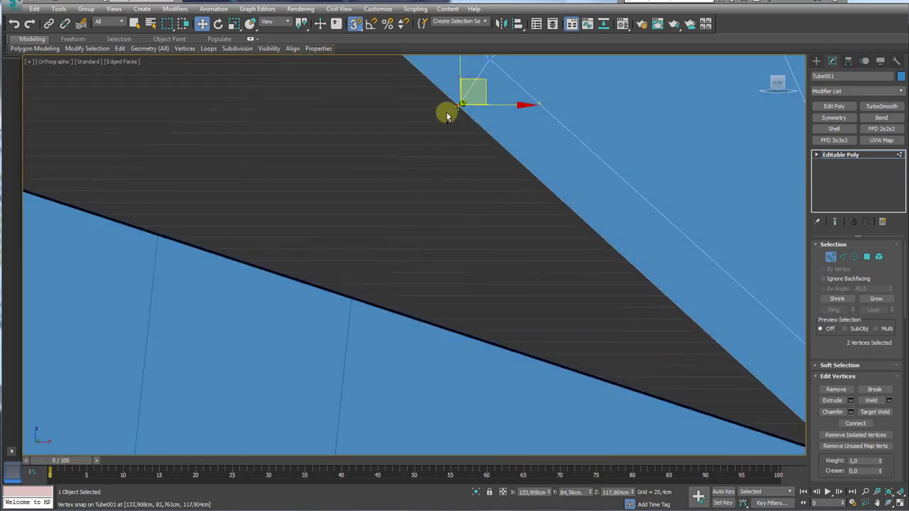
left_click_drag(457, 112, 350, 301)
middle_click_drag(350, 302, 331, 309, "alt")
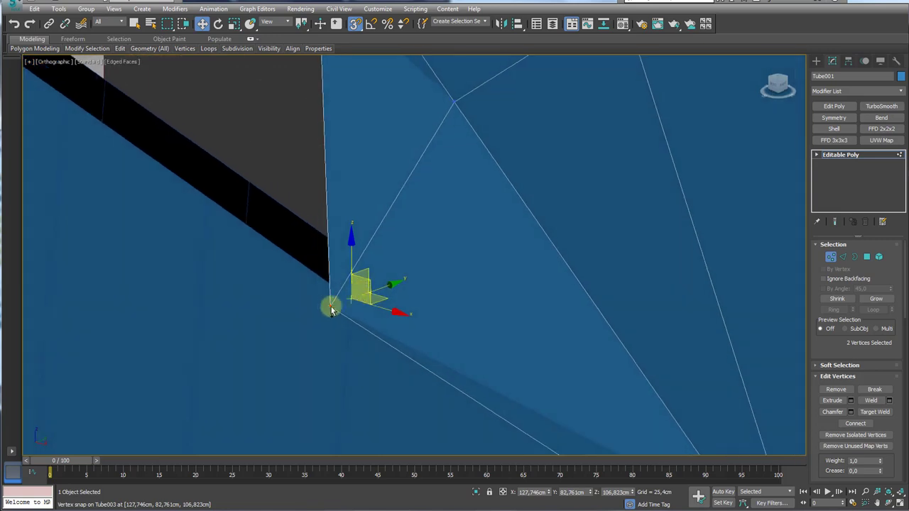
mouse_move(329, 309)
left_mouse_down()
mouse_move(350, 291)
mouse_move(349, 263)
left_mouse_up()
middle_click_drag(348, 264, 400, 205, "alt")
left_click(353, 128)
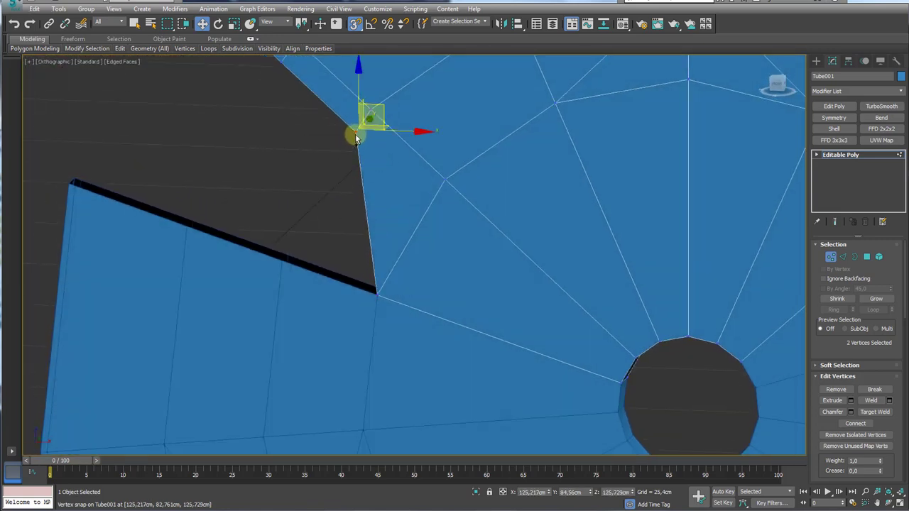
left_click_drag(353, 139, 284, 263)
scroll(280, 269, "up", 3)
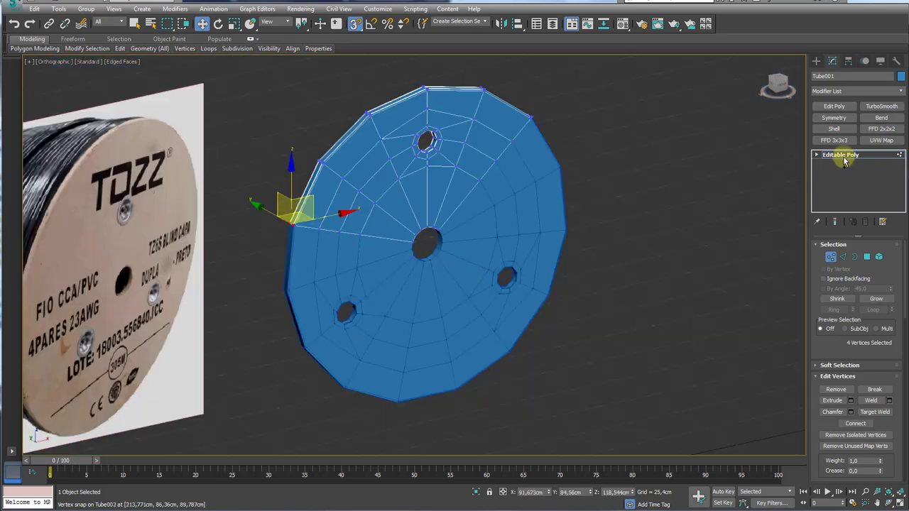
- Undo a rim-vertex snap that tore the disc, then select all three disc pieces
left_click(840, 154)
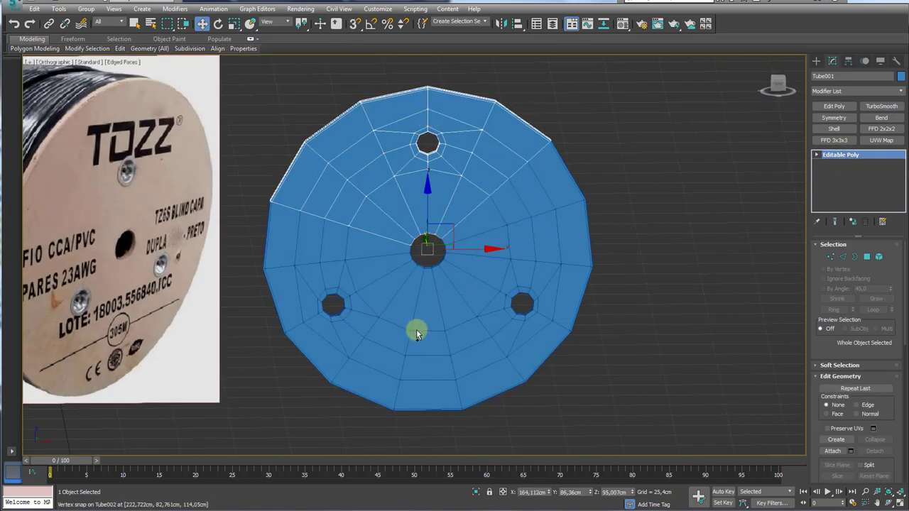
mouse_move(417, 334)
left_mouse_down()
mouse_move(487, 324)
mouse_move(487, 178)
mouse_move(362, 283)
left_mouse_up()
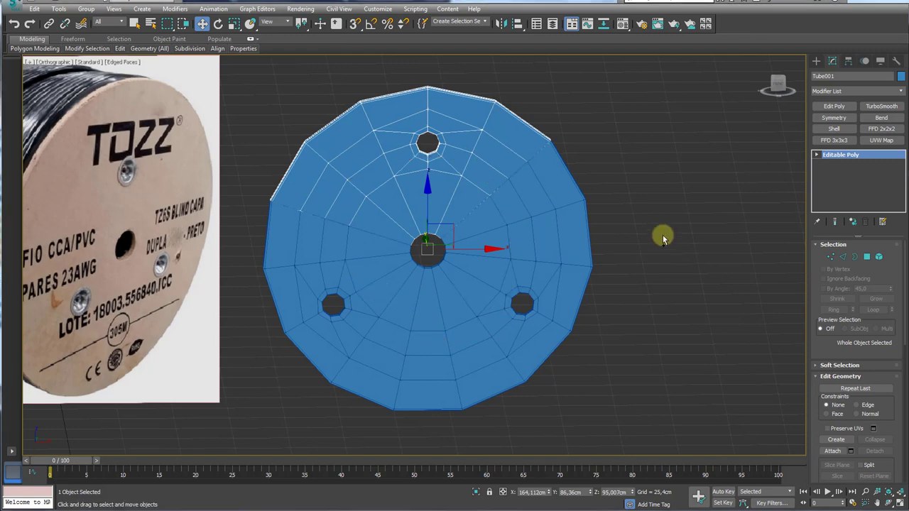
left_click(829, 259)
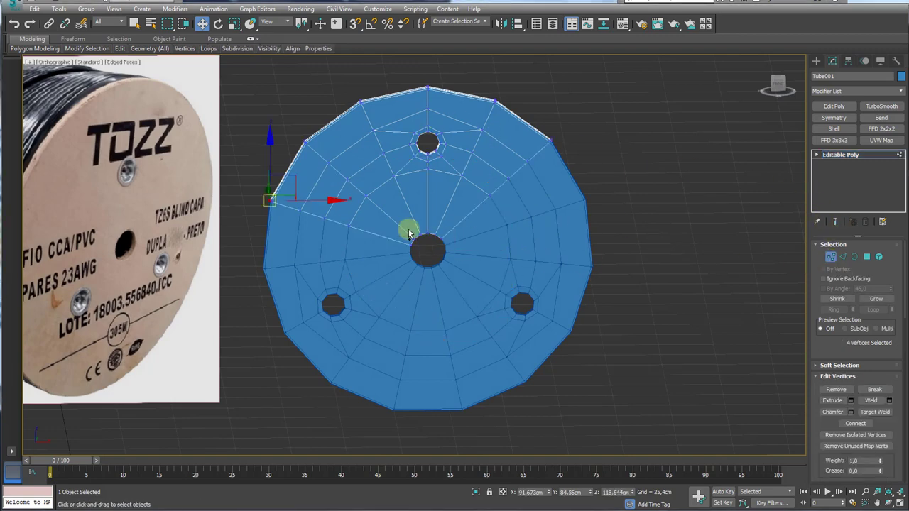
key("s")
mouse_move(294, 189)
left_mouse_down()
mouse_move(399, 179)
mouse_move(366, 193)
mouse_move(328, 265)
left_mouse_up()
key("ctrl+z")
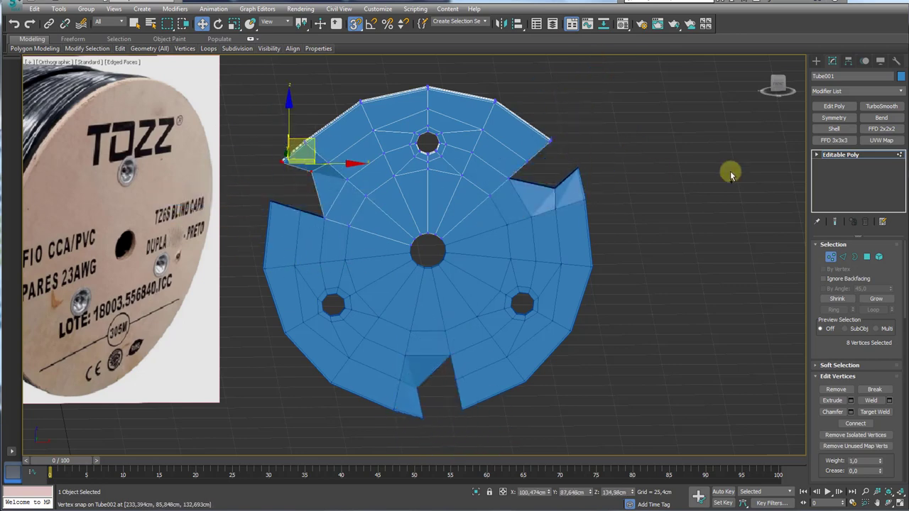
key("ctrl+z")
left_click(837, 162)
middle_click_drag(416, 203, 544, 168, "alt")
left_click_drag(613, 122, 305, 355)
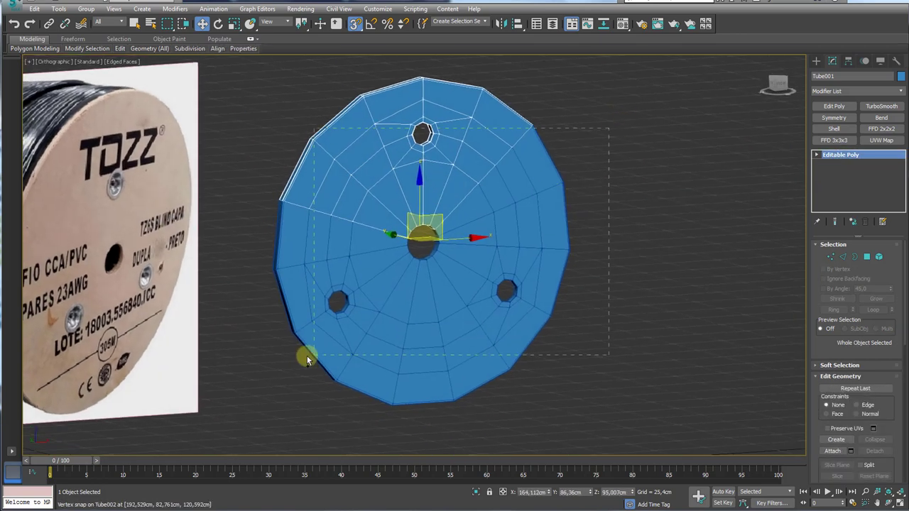
- Convert the pieces to Editable Poly and attach the top and lower-left parts to Tube002
right_click(486, 268)
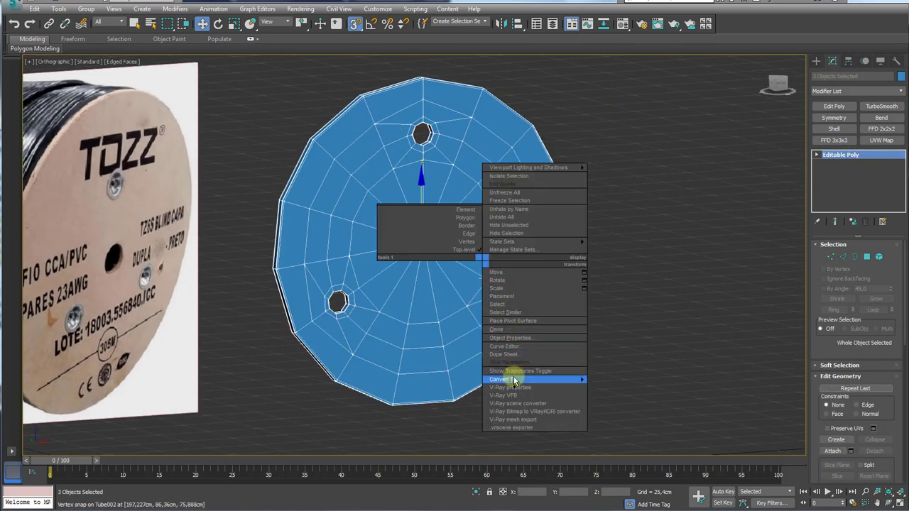
left_click(649, 388)
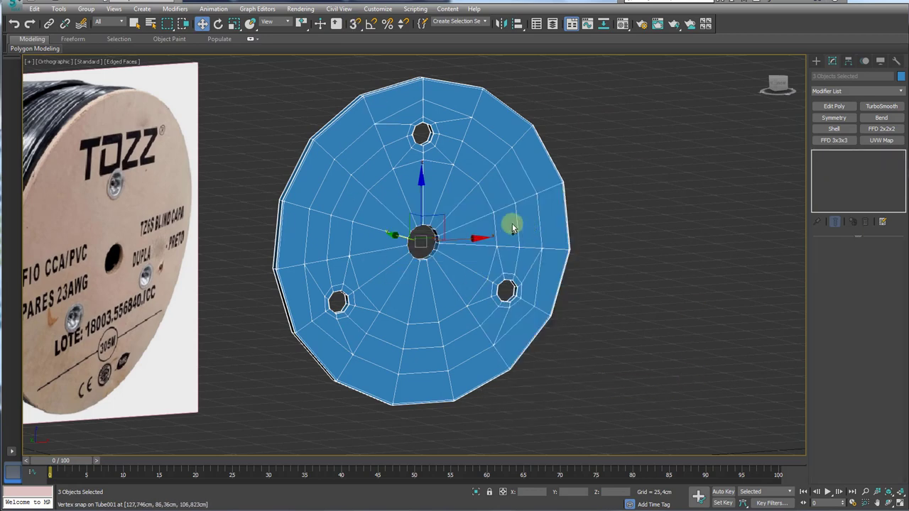
middle_click_drag(487, 289, 495, 270, "alt")
left_click(505, 292)
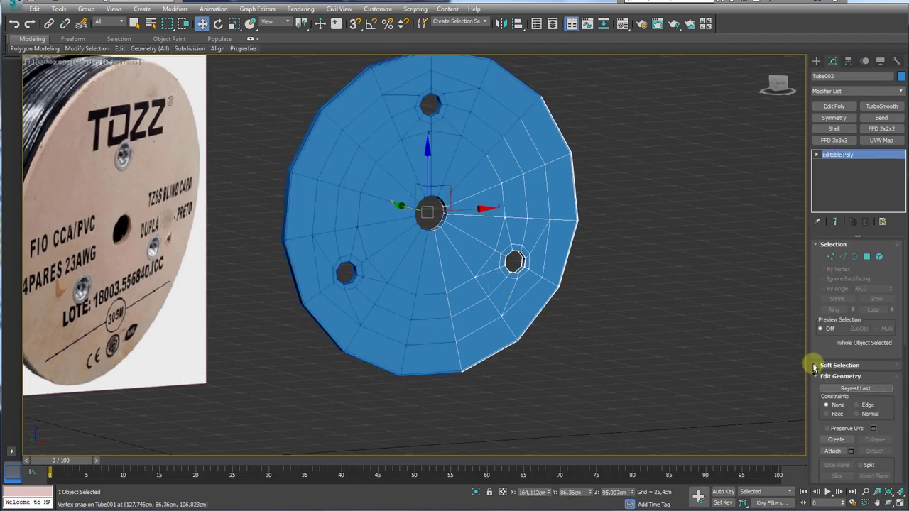
left_click(832, 451)
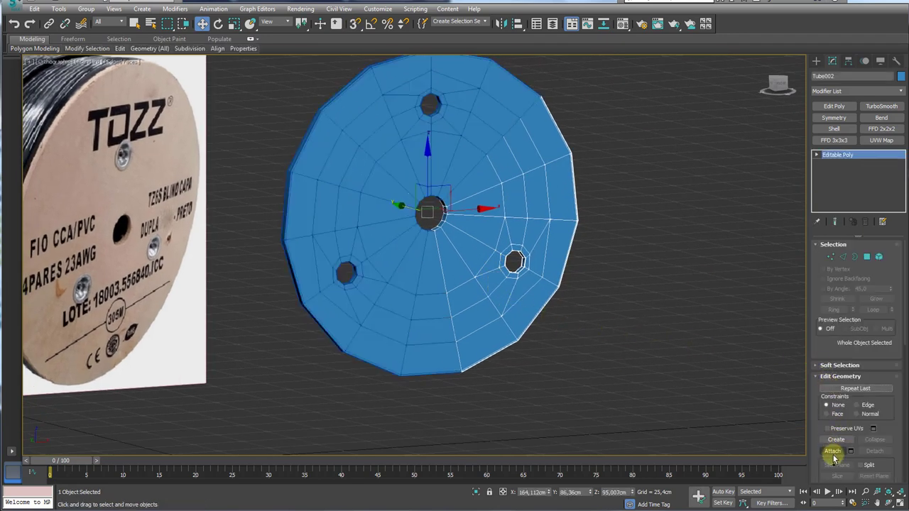
left_click(458, 162)
left_click(355, 239)
right_click(643, 270)
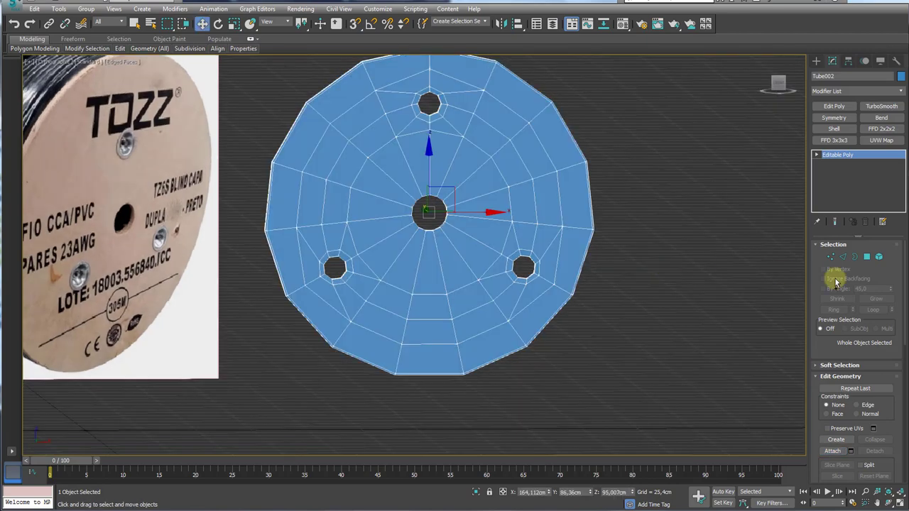
middle_click_drag(580, 223, 676, 252)
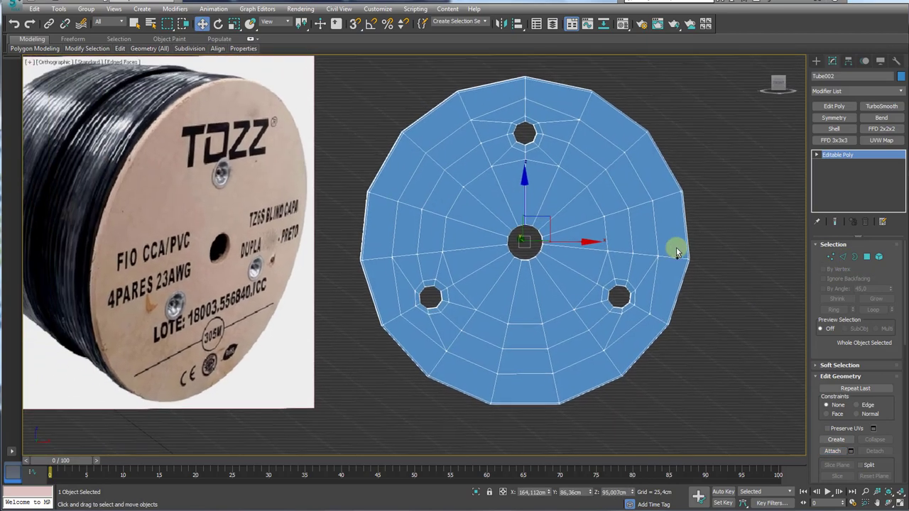
- Check an edge vertex for split geometry, then select all of the disc's vertices
left_click(823, 258)
scroll(365, 259, "up", 5)
scroll(371, 248, "up", 2)
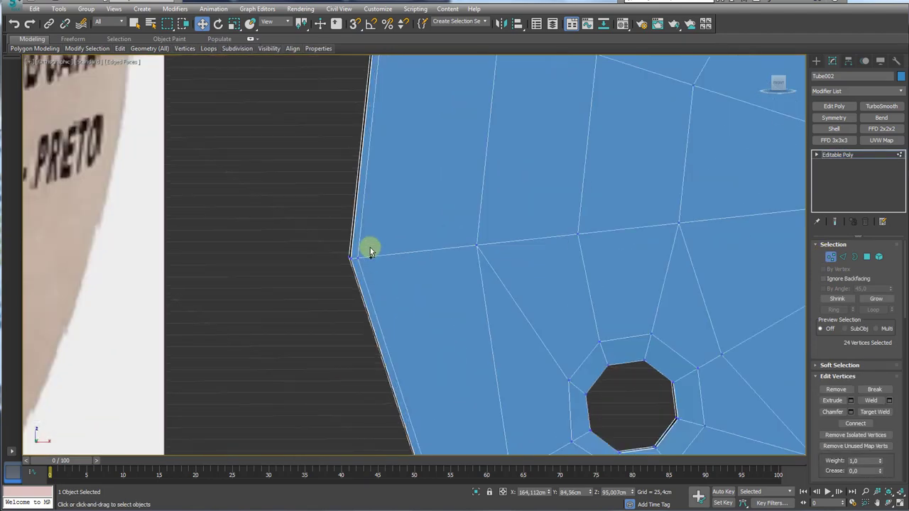
scroll(372, 248, "up", 2)
left_click(362, 188)
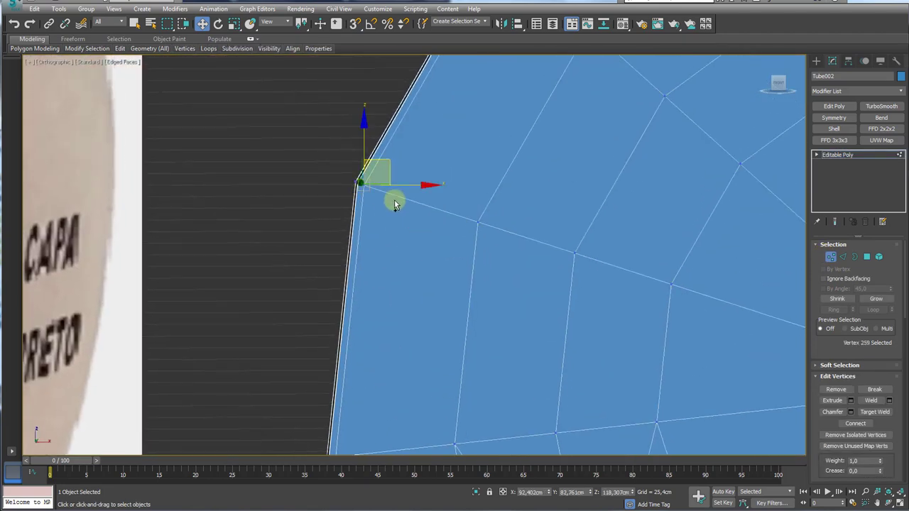
mouse_move(393, 165)
left_mouse_down()
mouse_move(447, 168)
mouse_move(371, 183)
left_mouse_up()
scroll(377, 181, "up", 3)
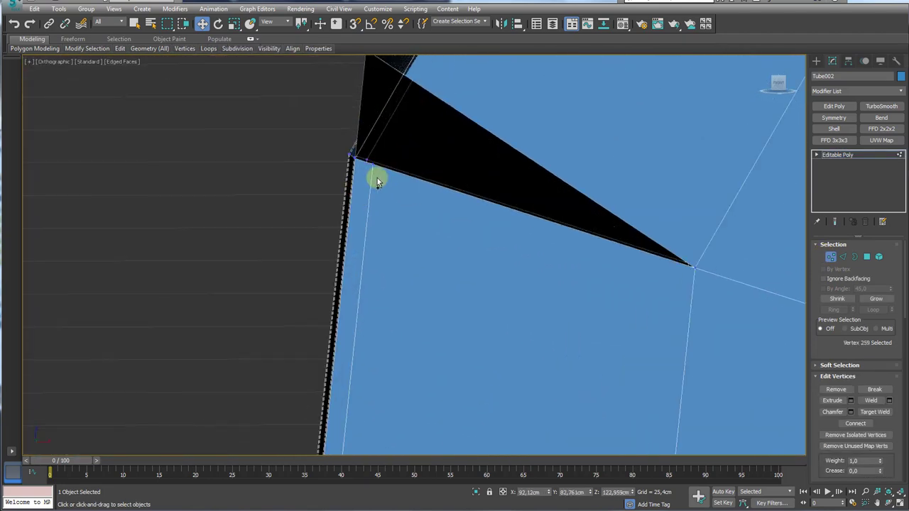
scroll(389, 197, "down", 5)
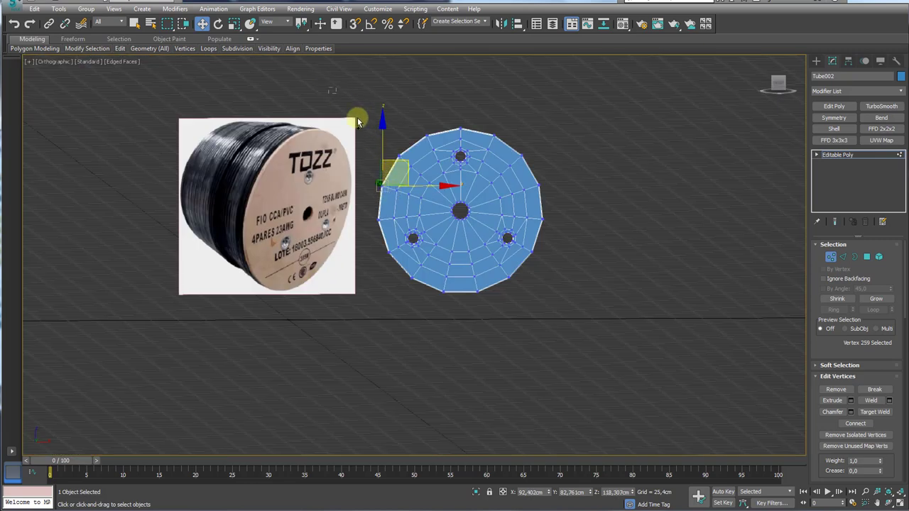
left_click_drag(358, 122, 600, 377)
scroll(503, 284, "up", 2)
scroll(516, 304, "up", 1)
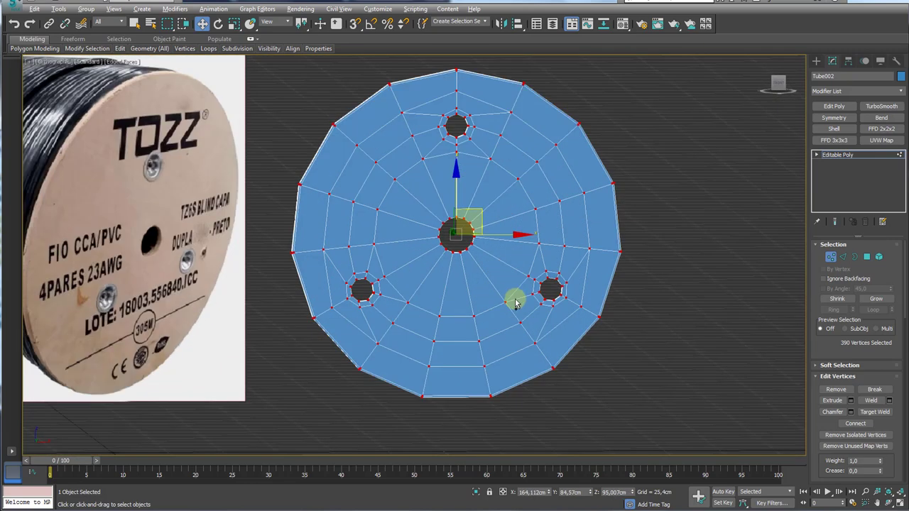
middle_click_drag(515, 304, 536, 294, "alt")
- Weld the selected vertices at 0.01 cm, reducing 390 vertices to 348, and inspect the borders
left_click(890, 401)
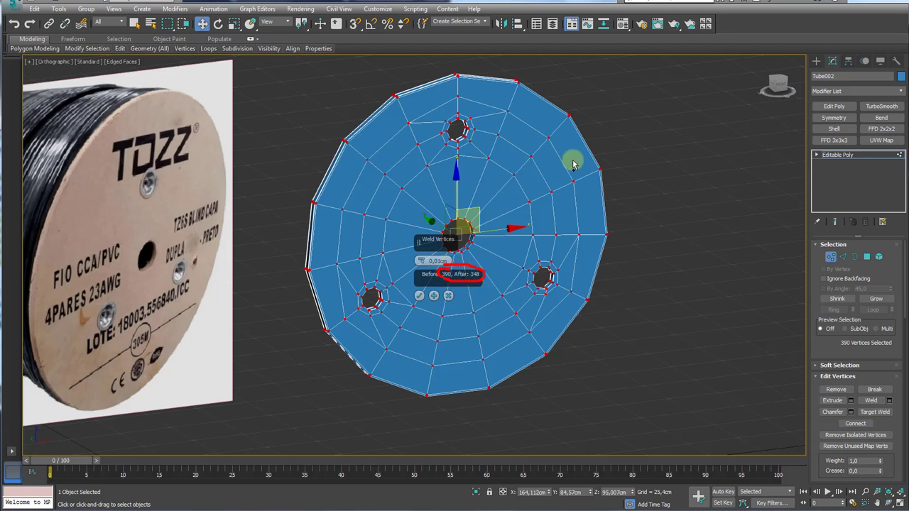
left_click(419, 296)
scroll(466, 301, "up", 2)
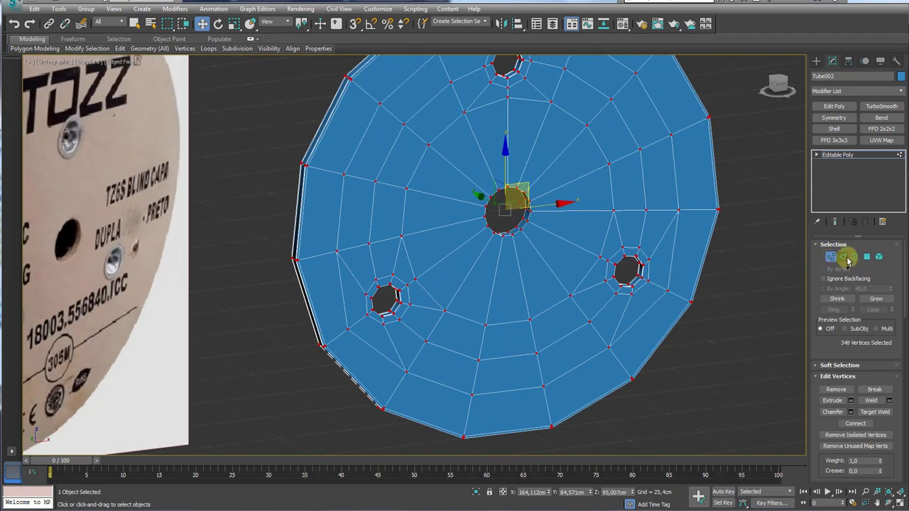
left_click(852, 257)
scroll(674, 305, "down", 4)
scroll(492, 230, "up", 1)
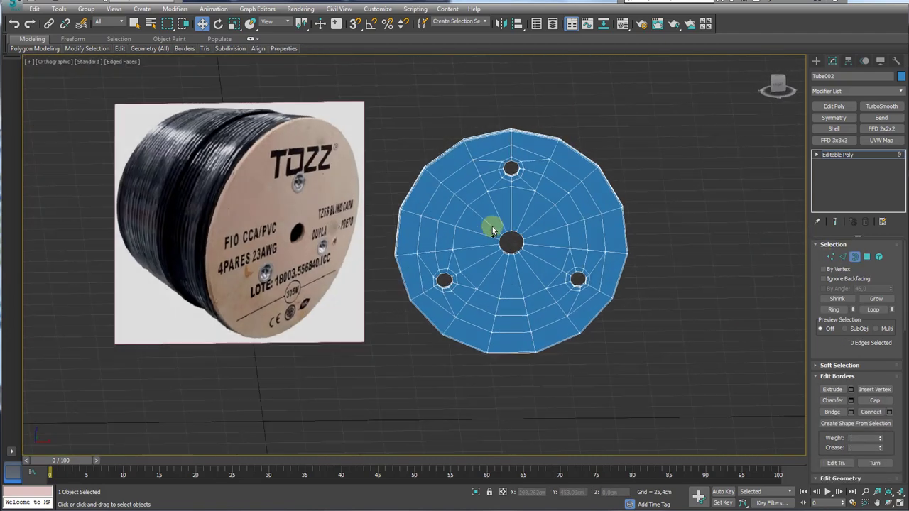
middle_click_drag(493, 230, 379, 76, "alt")
- Add a single TurboSmooth to Tube002, removing the accidental duplicate, with Iterations set to 2
left_click(842, 157)
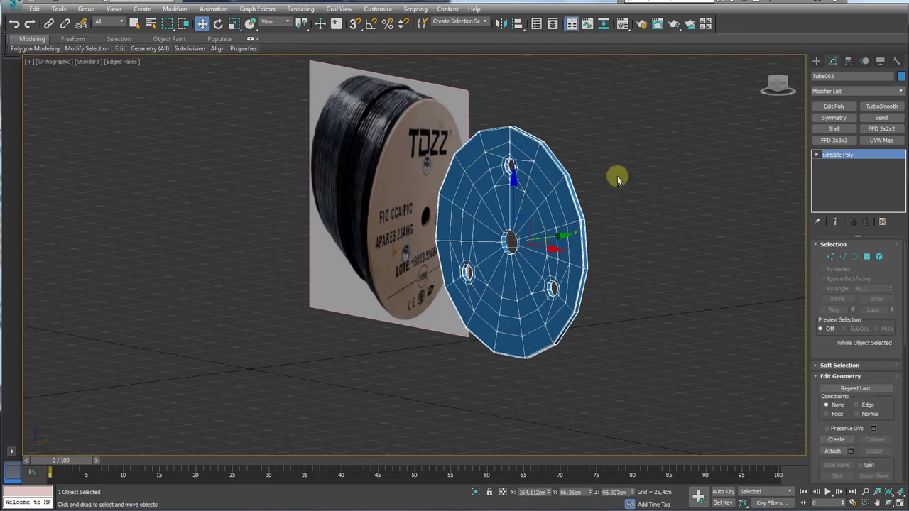
middle_click_drag(615, 176, 659, 187, "alt")
left_click(885, 108)
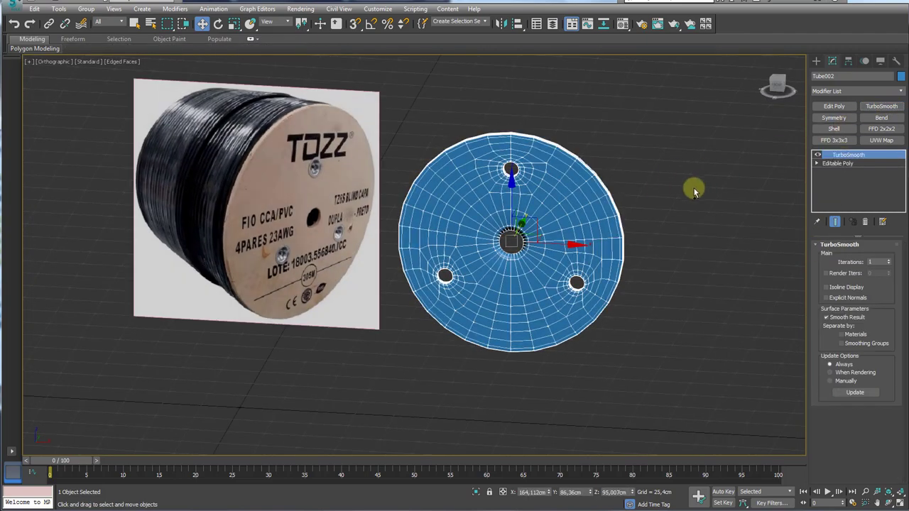
middle_click_drag(548, 219, 547, 229, "alt")
left_click(893, 108)
key("ctrl+z")
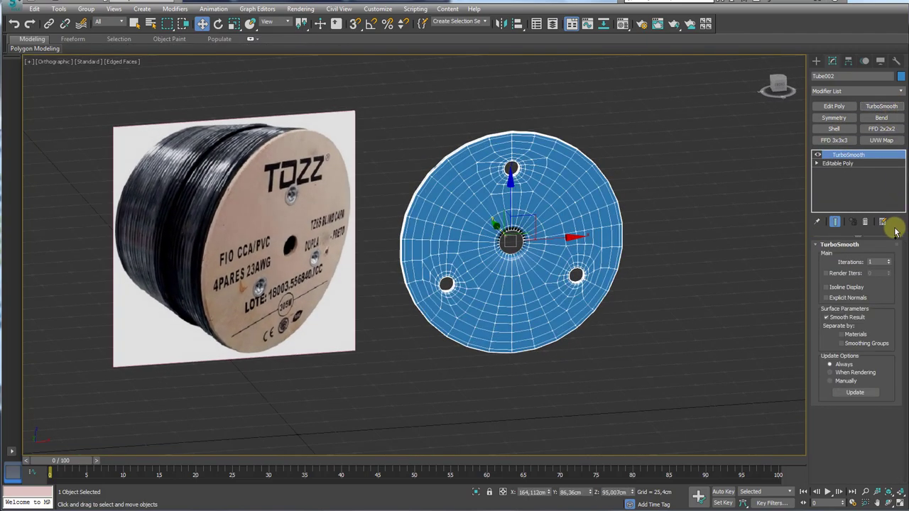
left_click(888, 259)
- Inspect the smoothed disc's centre hole, then return to the Editable Poly level
middle_click_drag(709, 256, 565, 241, "alt")
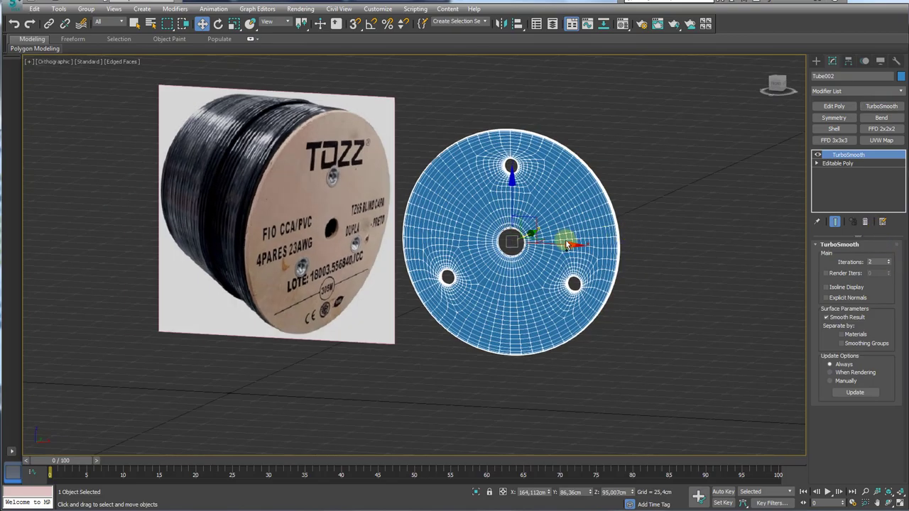
scroll(561, 245, "up", 4)
mouse_move(599, 277)
middle_mouse_down("alt")
mouse_move(443, 258)
mouse_move(583, 276)
middle_mouse_up("alt")
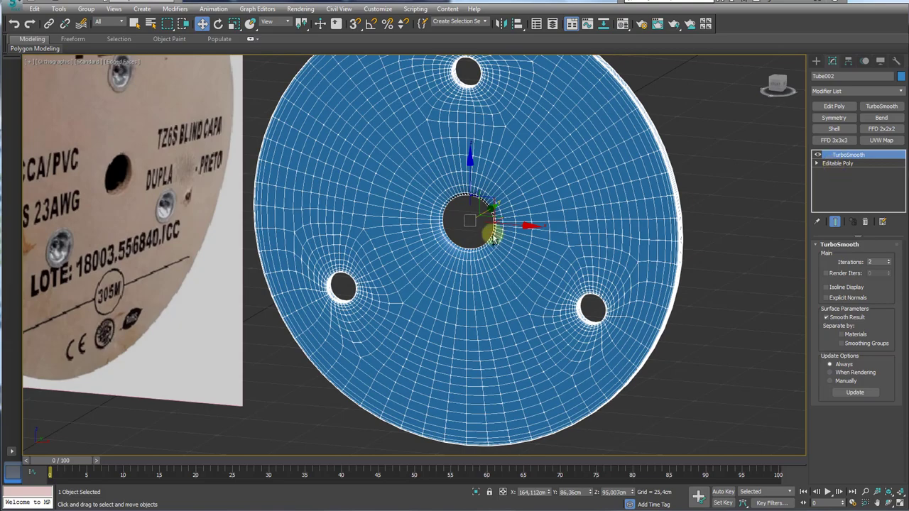
scroll(492, 234, "up", 3)
scroll(462, 270, "up", 1)
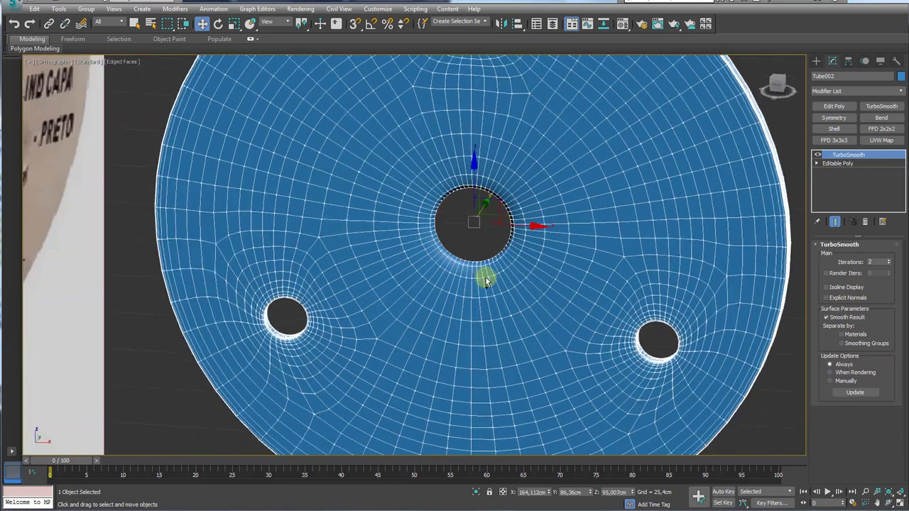
middle_click_drag(485, 281, 490, 269, "alt")
scroll(474, 252, "up", 4)
left_click(839, 163)
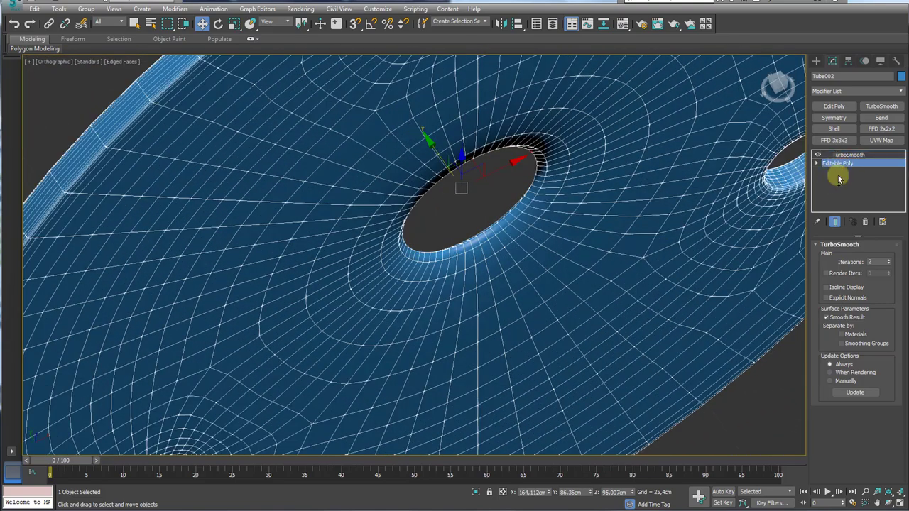
- Select the 15 faces around the centre hole and extrude them into a thin rim of about 0.4 cm
left_click(842, 261)
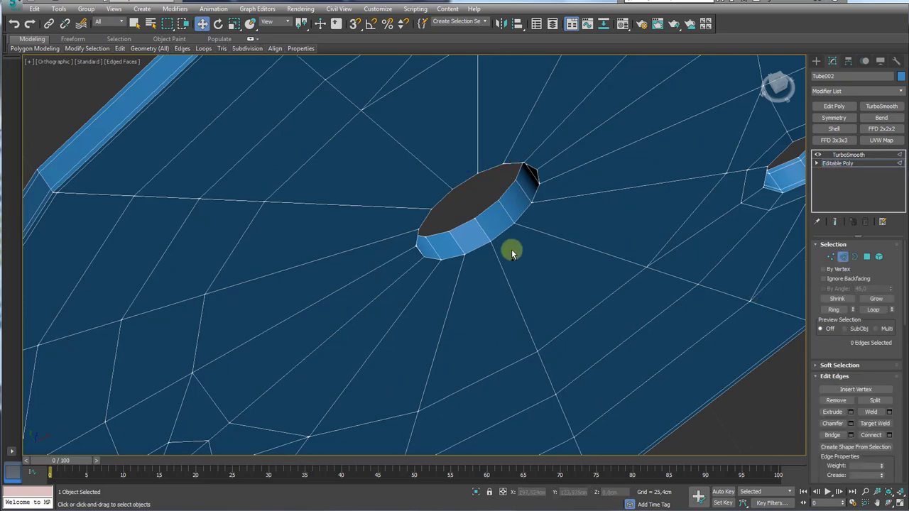
double_click(488, 236)
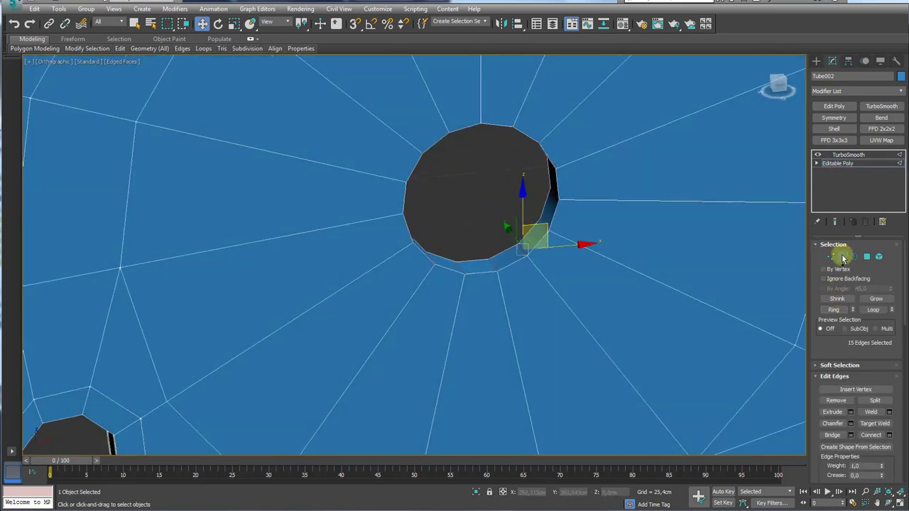
left_click(867, 257, "ctrl")
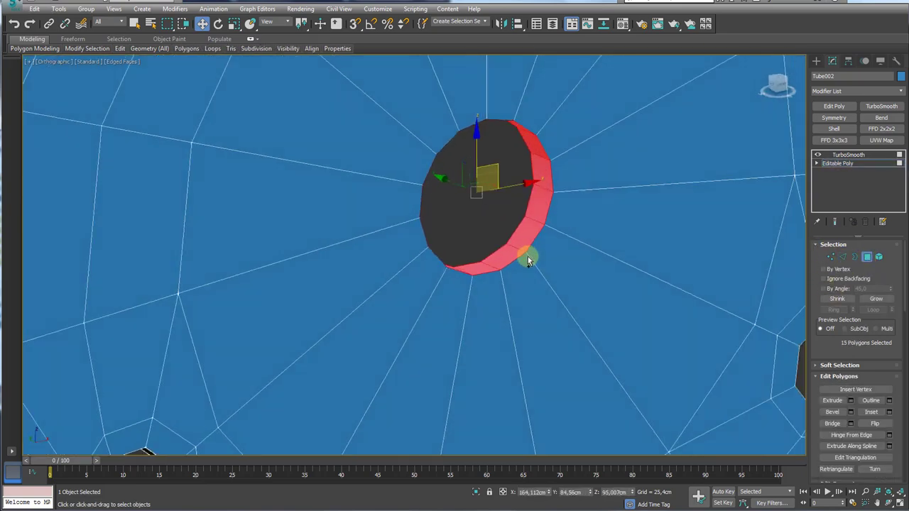
middle_click_drag(527, 254, 796, 398, "alt")
left_click(851, 401)
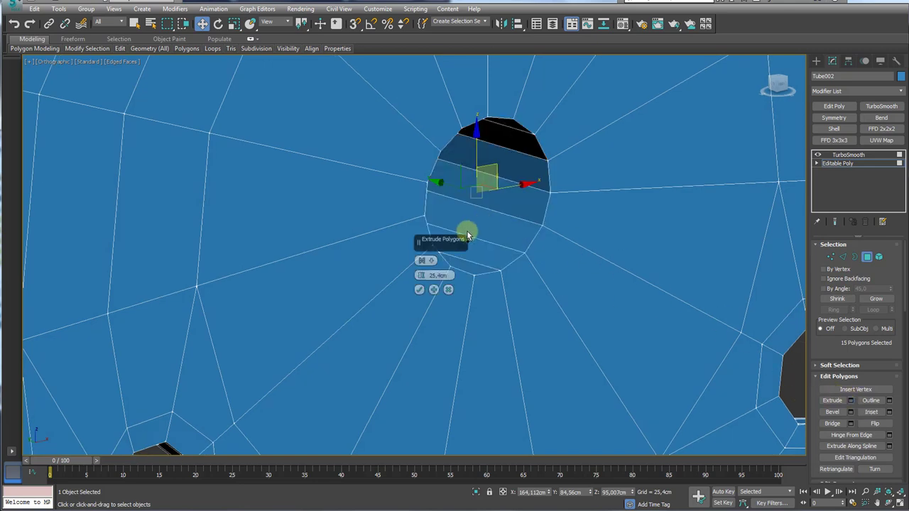
left_click(426, 261)
left_click(461, 287)
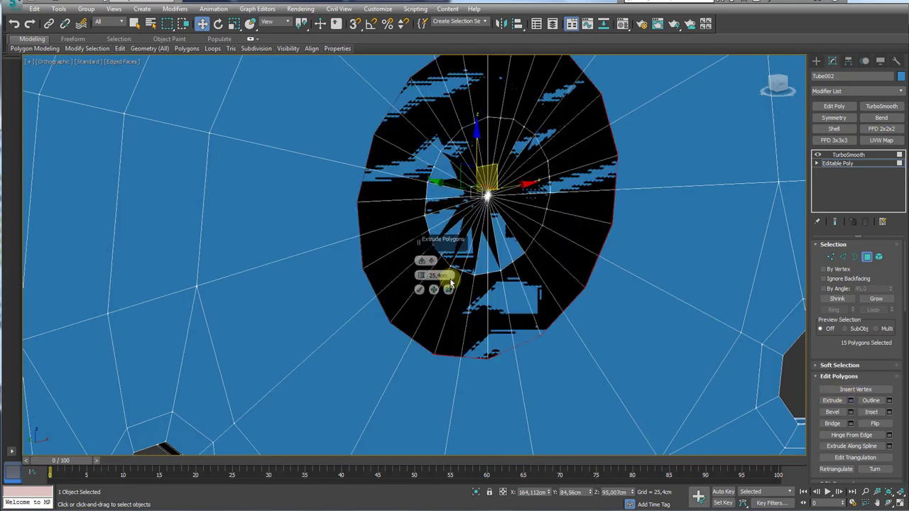
left_click_drag(421, 280, 427, 276)
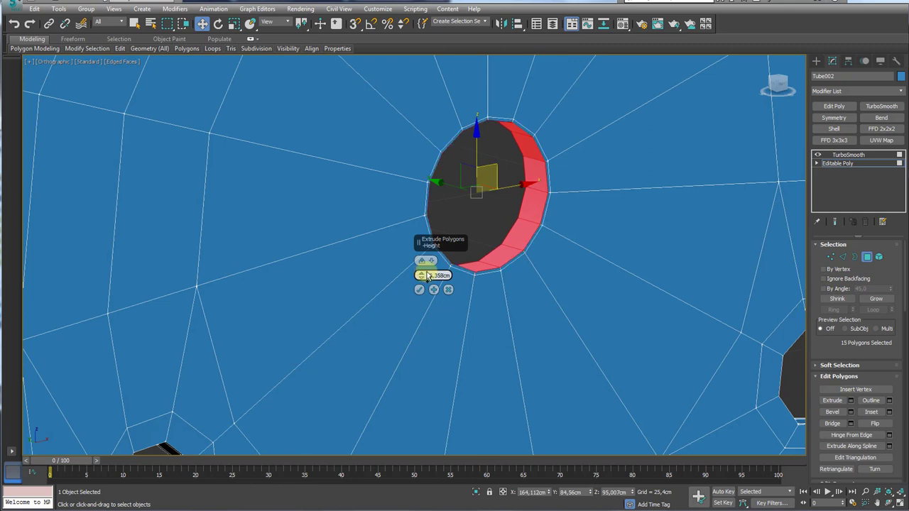
left_click(418, 289)
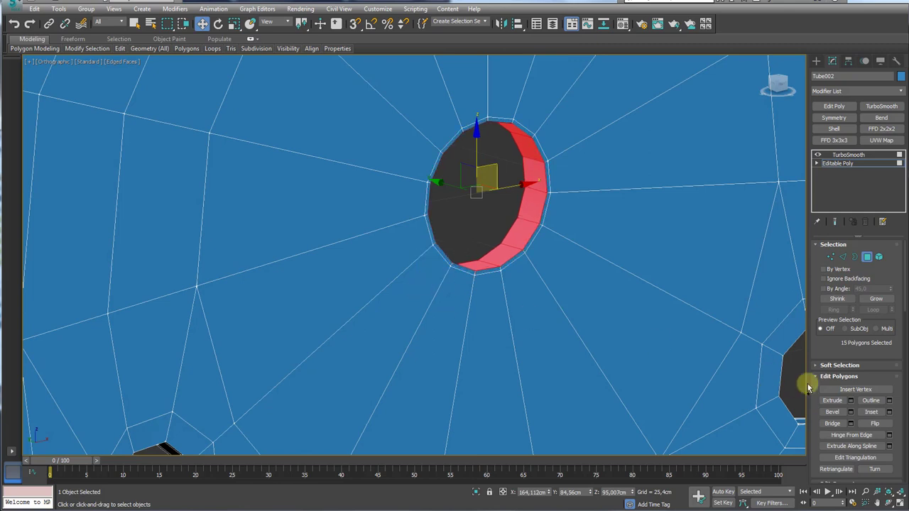
- Inset the hole's faces and view the result with TurboSmooth
left_click(888, 412)
left_click_drag(420, 277, 428, 276)
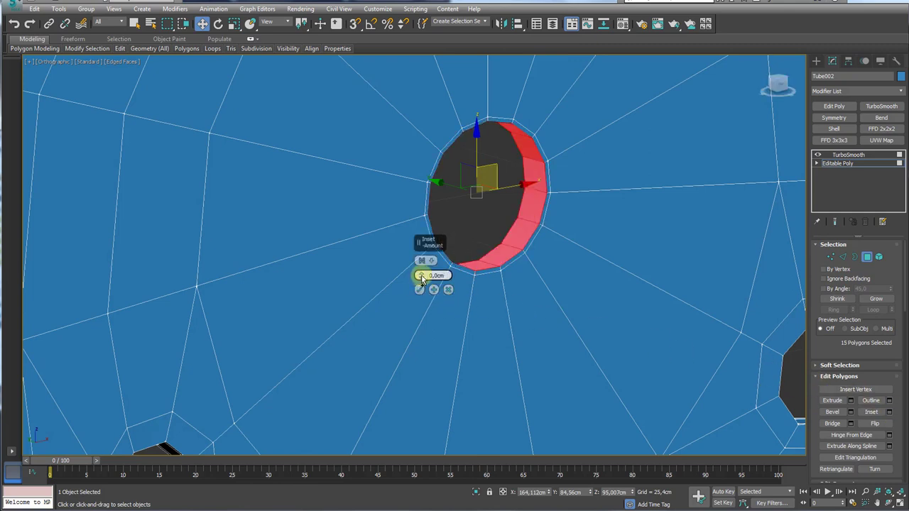
left_click(419, 289)
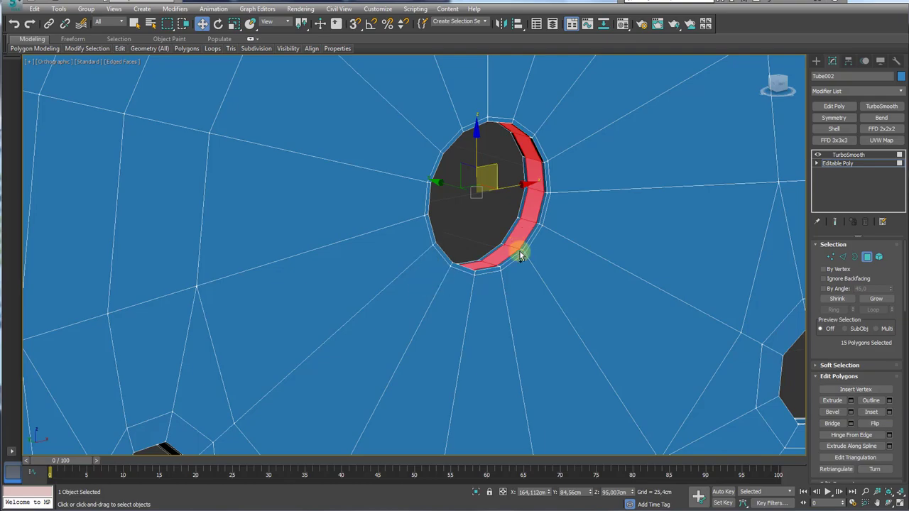
mouse_move(517, 253)
middle_mouse_down("alt")
mouse_move(539, 234)
mouse_move(608, 230)
middle_mouse_up("alt")
left_click(839, 163)
left_click(848, 154)
scroll(608, 278, "up", 1)
scroll(495, 256, "down", 3)
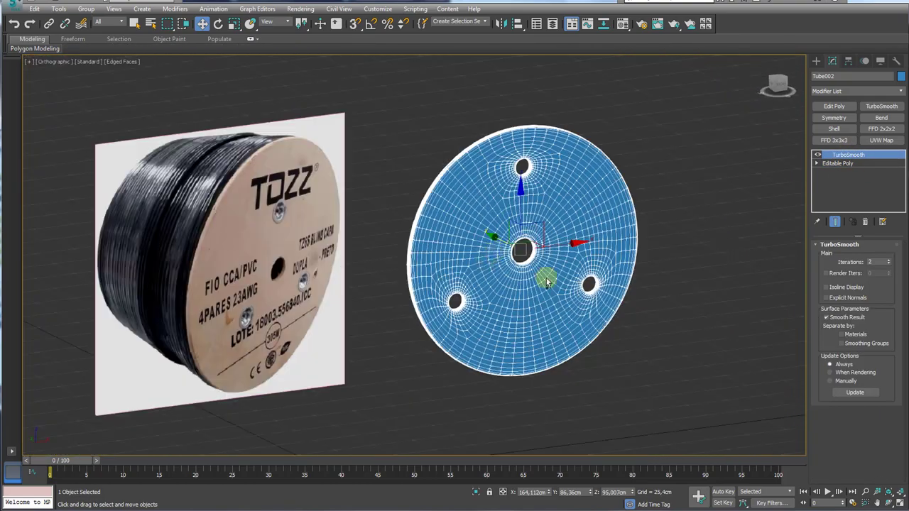
- With angle snap on, rotate the disc to lie flat
key("e")
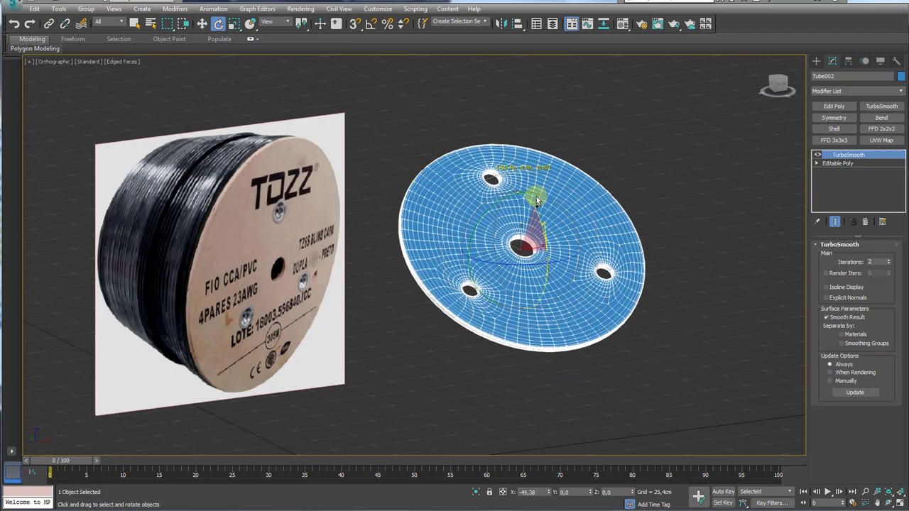
left_click_drag(546, 252, 474, 81)
right_click(482, 34)
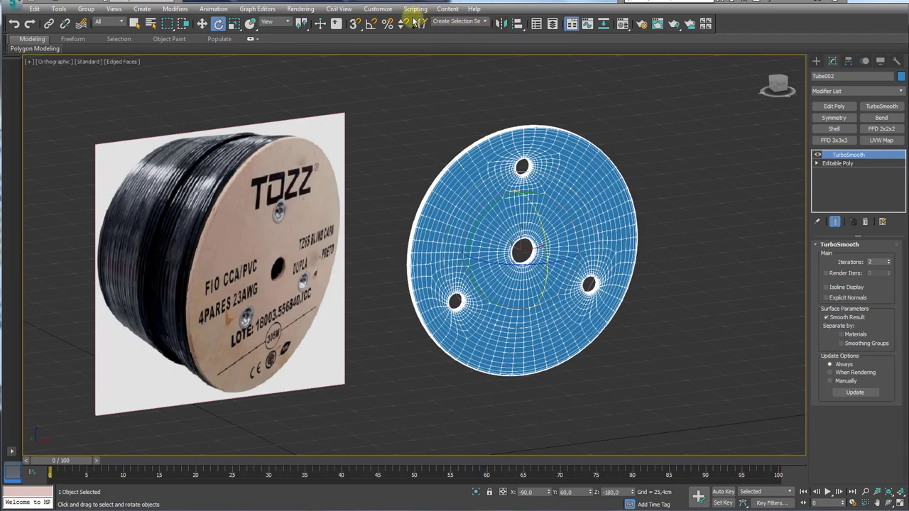
left_click(371, 25)
left_click_drag(544, 241, 537, 198)
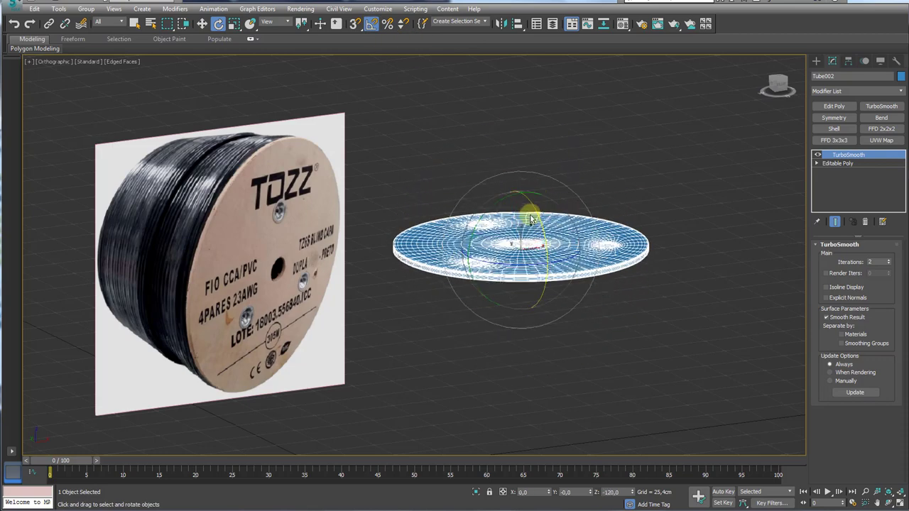
- Zero the disc's Z height and Shift-drag a copy upward to bring up Clone Options
key("w")
left_click_drag(520, 199, 517, 278)
middle_click_drag(536, 351, 540, 434)
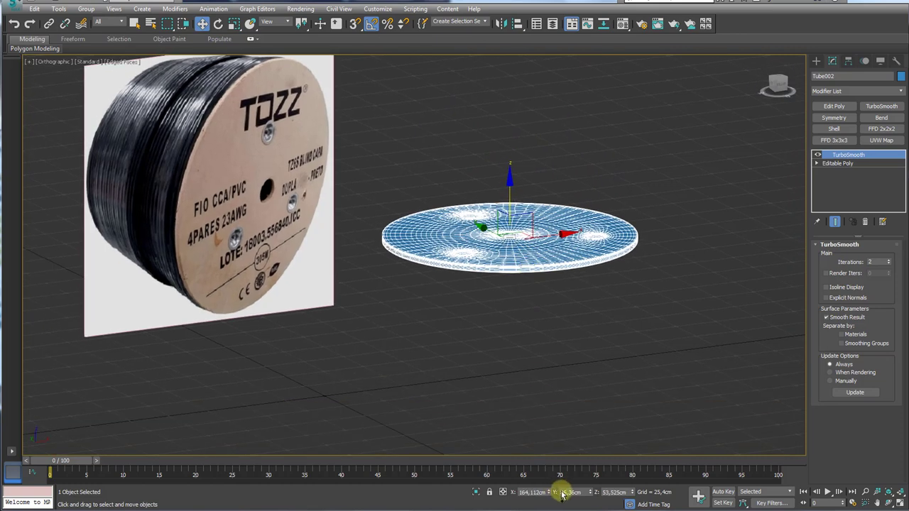
right_click(631, 494)
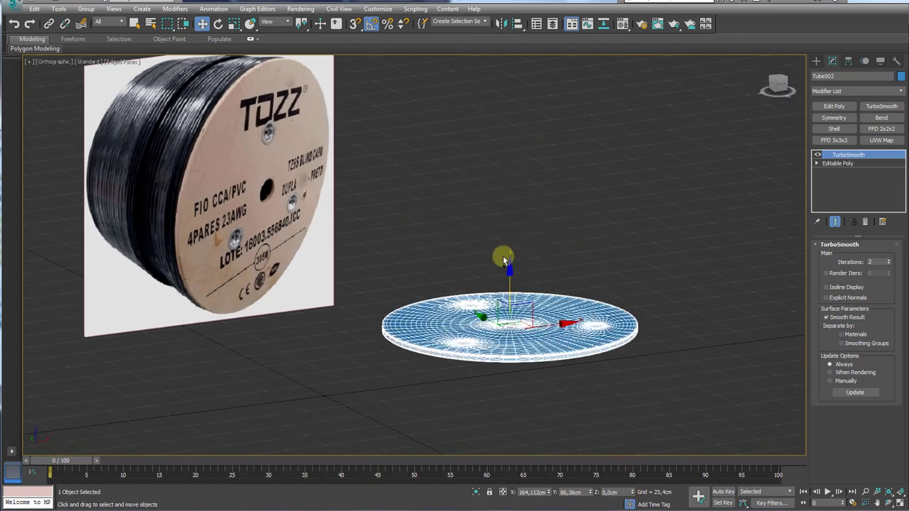
middle_click_drag(501, 260, 500, 311)
left_click_drag(500, 311, 504, 165, "shift")
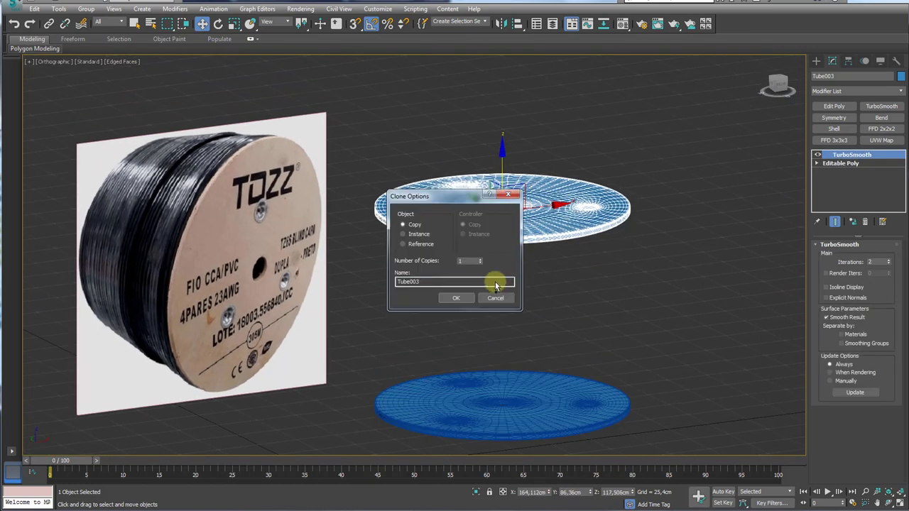
- Clone the top disc again, raising the copy to create Tube004
left_click(457, 301)
mouse_move(469, 313)
middle_mouse_down("alt")
mouse_move(513, 359)
mouse_move(569, 313)
mouse_move(524, 302)
mouse_move(517, 314)
mouse_move(566, 327)
middle_mouse_up("alt")
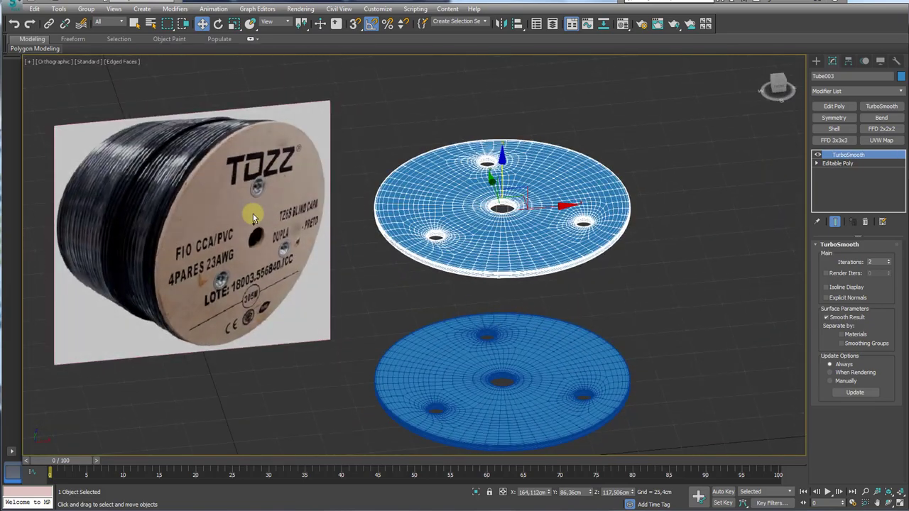
scroll(308, 231, "up", 5)
scroll(311, 213, "up", 3)
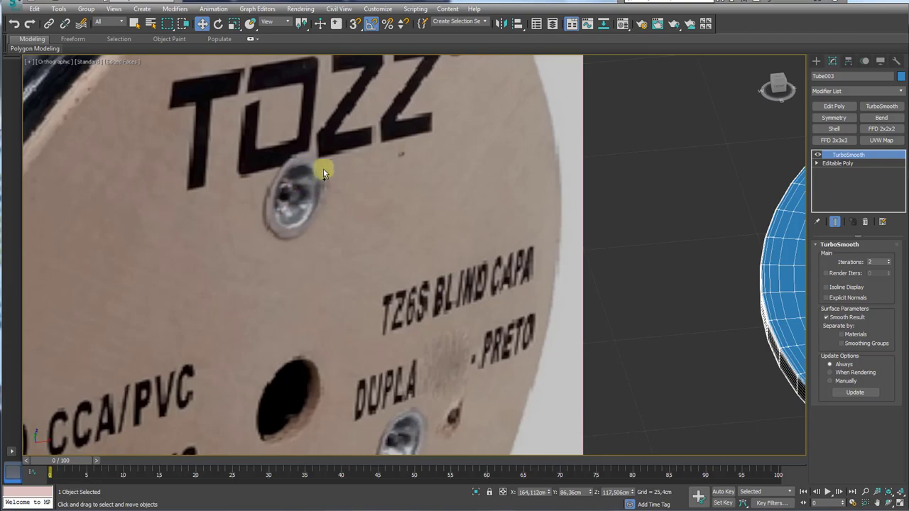
mouse_move(299, 158)
left_mouse_down()
mouse_move(274, 233)
mouse_move(302, 149)
left_mouse_up()
scroll(457, 239, "down", 4)
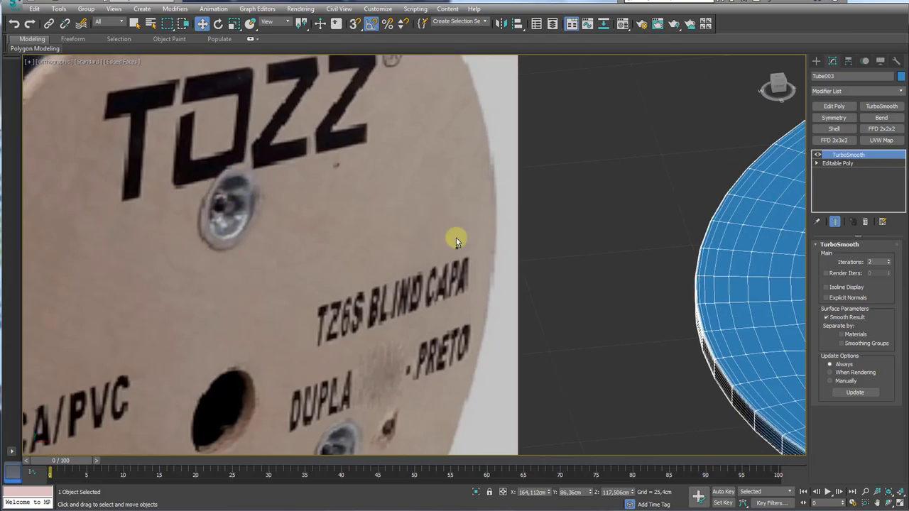
scroll(539, 256, "down", 4)
middle_click_drag(623, 273, 527, 203, "alt")
left_click(837, 164)
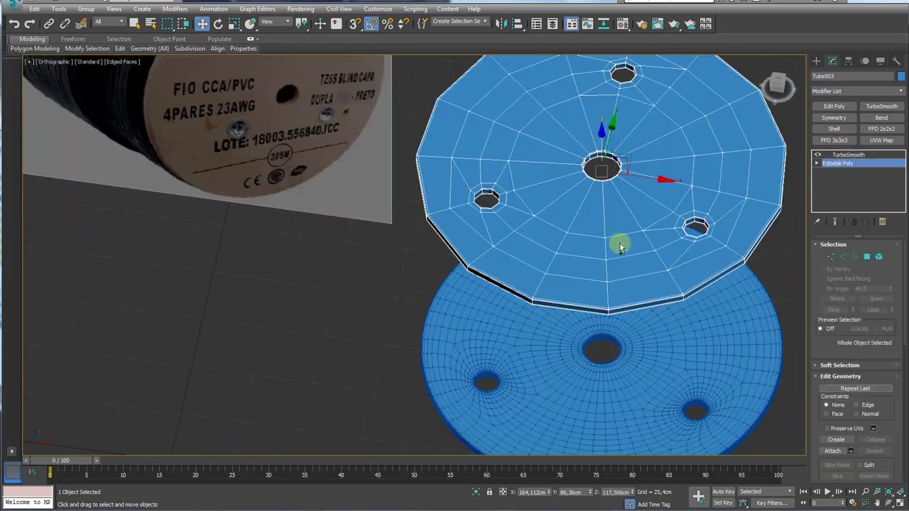
scroll(634, 270, "down", 4)
middle_click_drag(589, 248, 577, 186, "alt")
left_click_drag(579, 206, 582, 143, "shift")
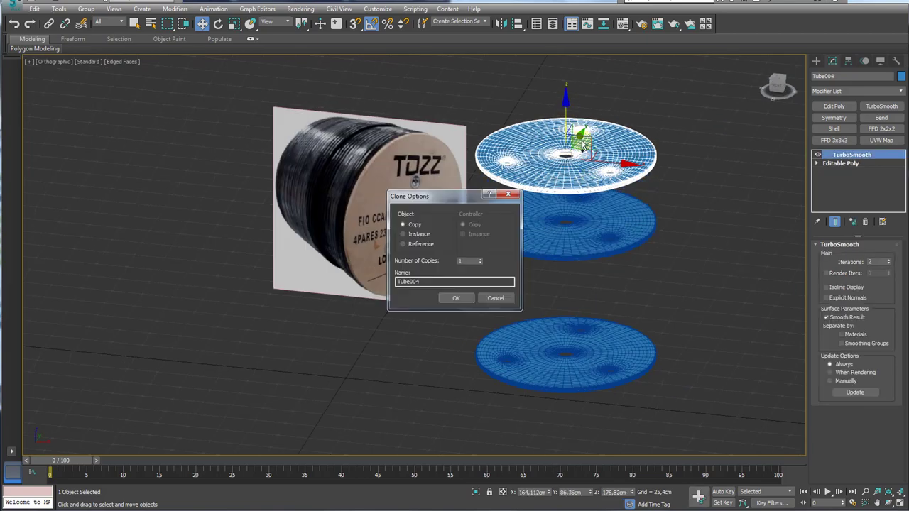
left_click(458, 297)
- In Tube004's base Editable Poly, select the ring of faces lining one off-centre hole, invert, and delete everything else
left_click(837, 164)
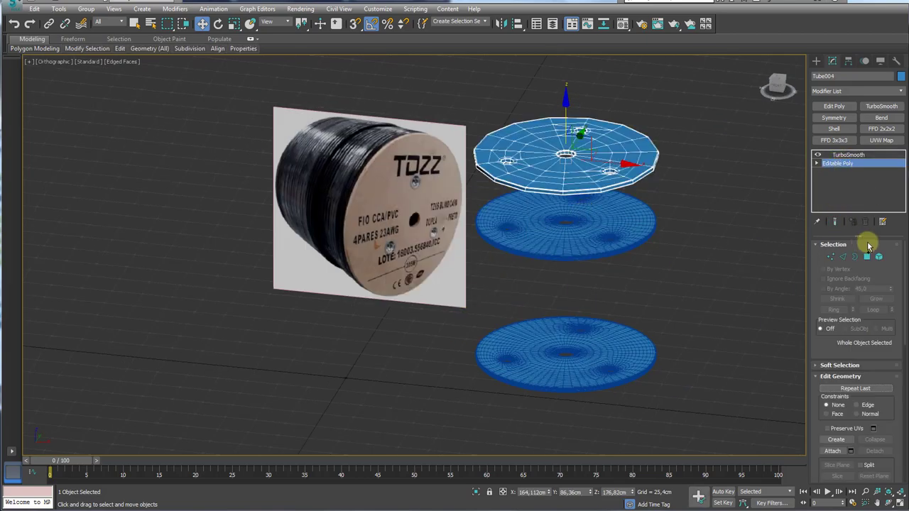
left_click(842, 257)
scroll(511, 188, "up", 5)
scroll(515, 181, "up", 3)
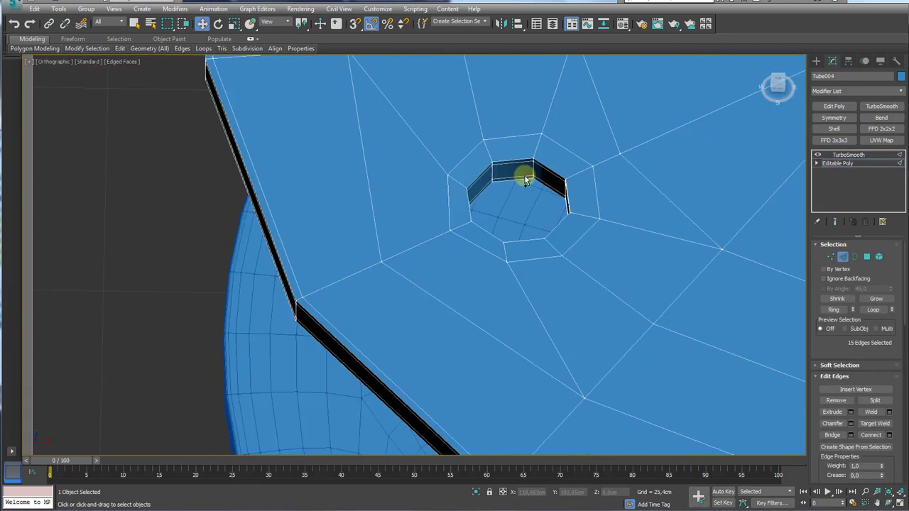
left_click(532, 170)
left_click(834, 310)
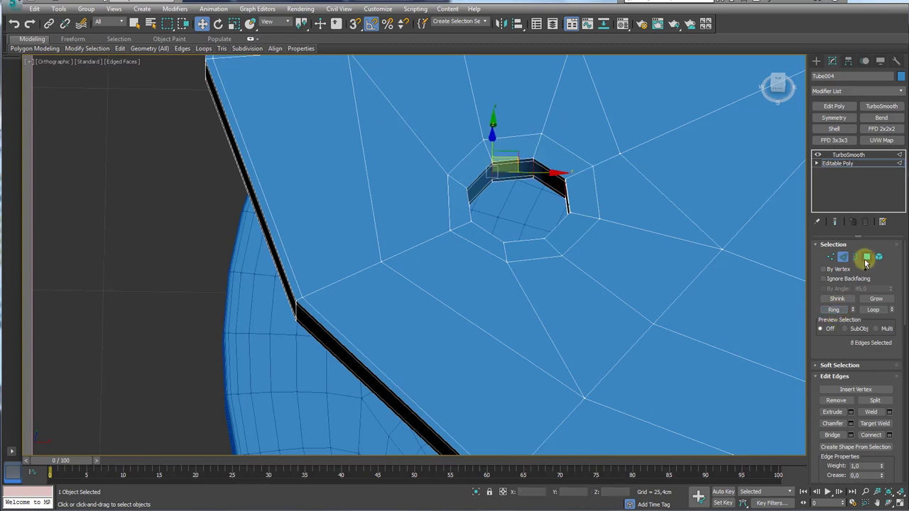
left_click(865, 257, "ctrl")
key("ctrl+i")
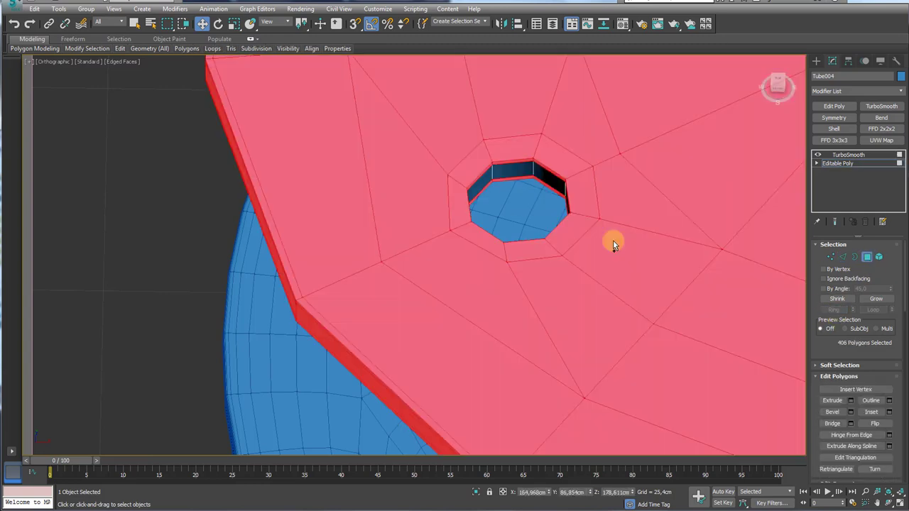
key("ctrl+d")
- Flip the remaining eight-sided ring's faces outward and return to Border mode
scroll(578, 263, "down", 5)
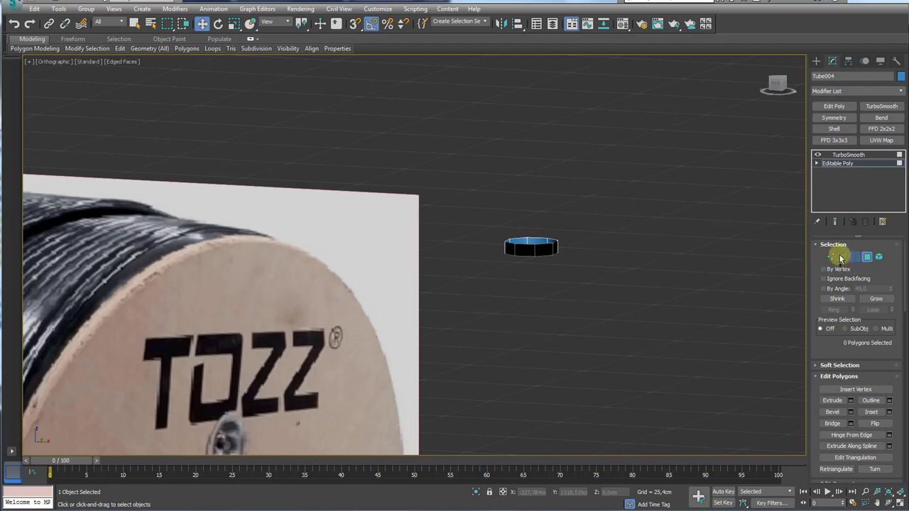
left_click(840, 258)
left_click(552, 236)
left_click(866, 257, "ctrl")
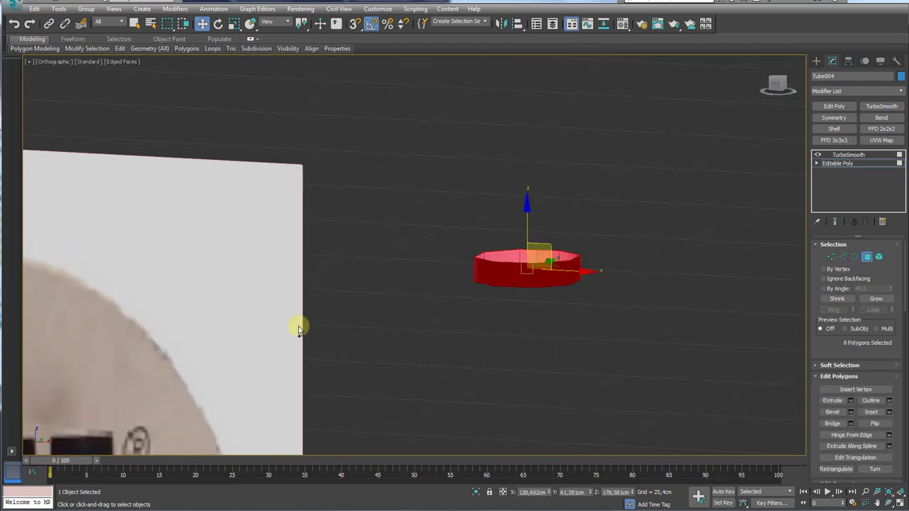
left_click(883, 424)
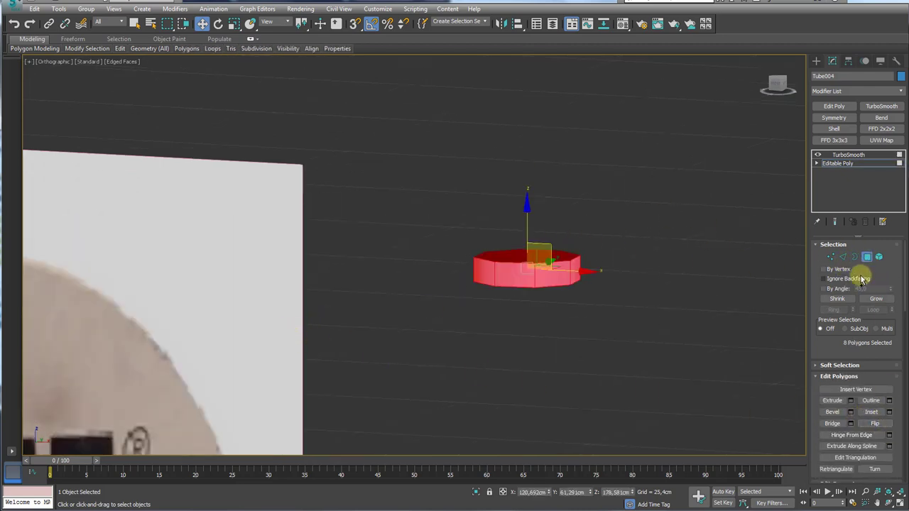
left_click(854, 257)
- Shift-drag the ring's border down into a column through the hole, with its top at the disc surface
scroll(604, 291, "down", 5)
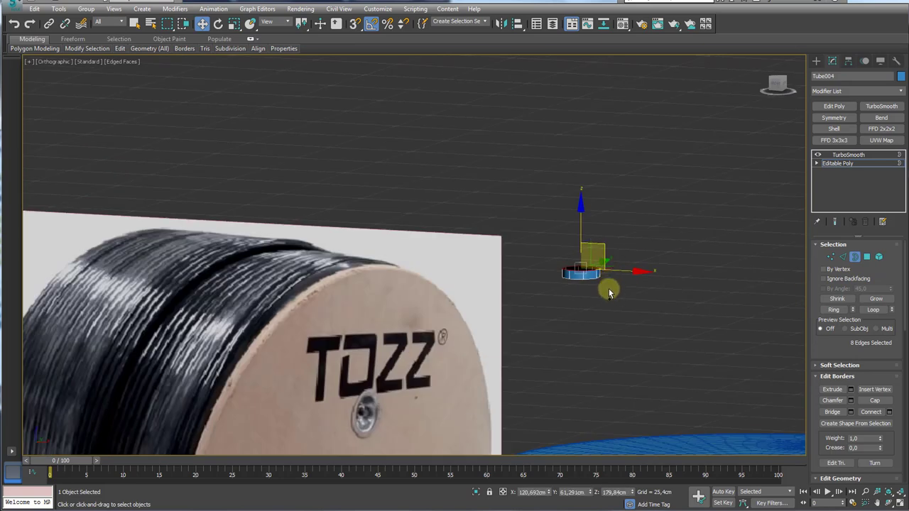
middle_click_drag(604, 294, 538, 194)
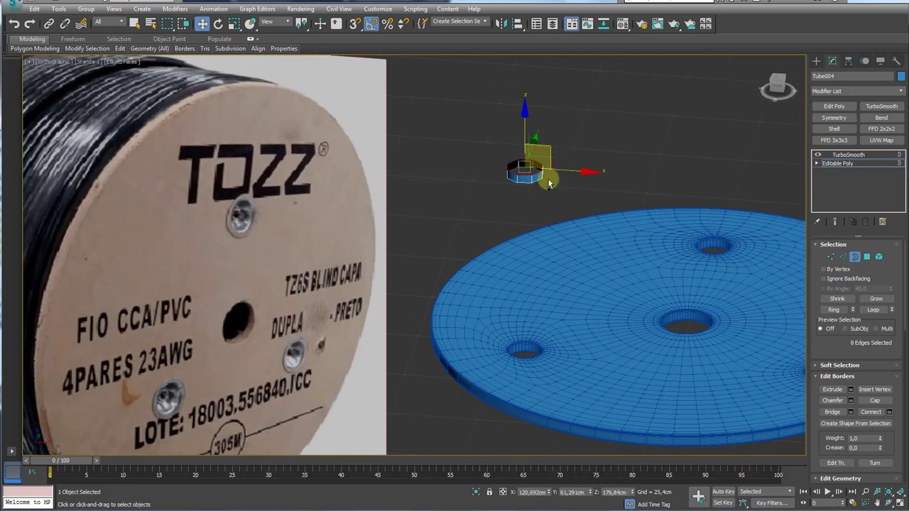
left_click_drag(523, 140, 533, 377, "shift")
middle_click_drag(533, 377, 558, 319, "alt")
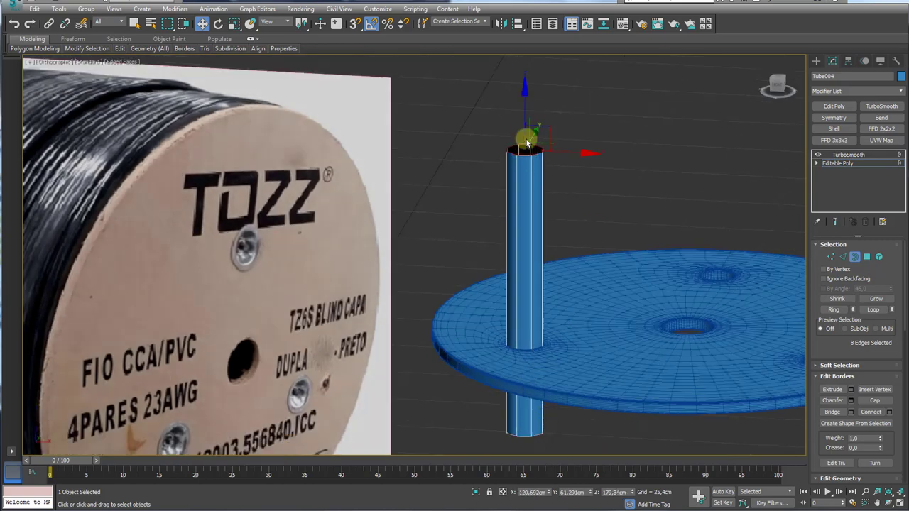
left_click_drag(526, 142, 523, 307)
- Select the whole column as an element and scale it to 85% in XY
scroll(525, 302, "up", 2)
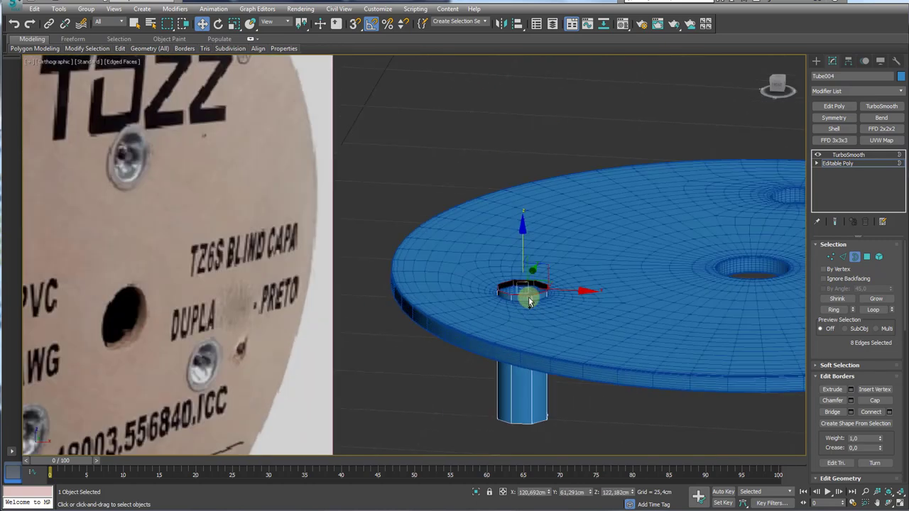
scroll(523, 298, "up", 2)
scroll(511, 241, "up", 2)
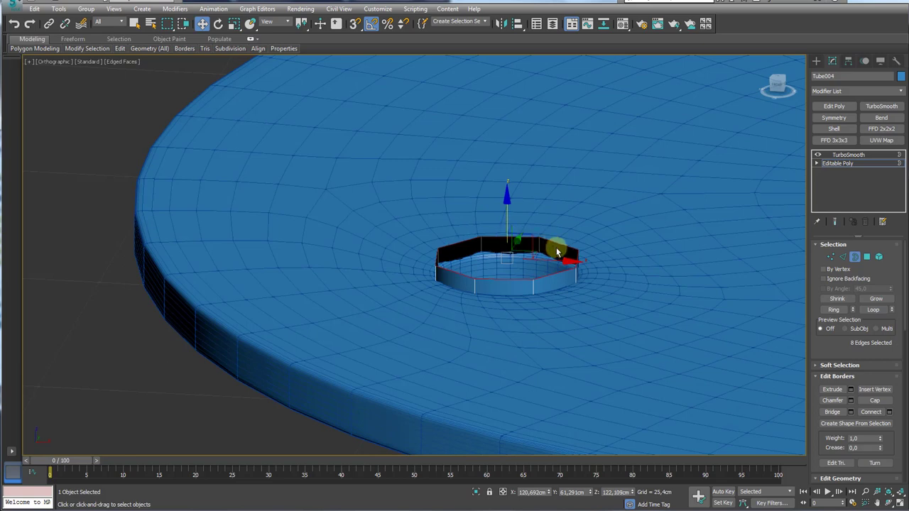
scroll(557, 252, "down", 5)
left_click(878, 257)
key("r")
mouse_move(544, 320)
middle_mouse_down("alt")
mouse_move(555, 360)
mouse_move(547, 369)
middle_mouse_up("alt")
left_click_drag(547, 369, 548, 368)
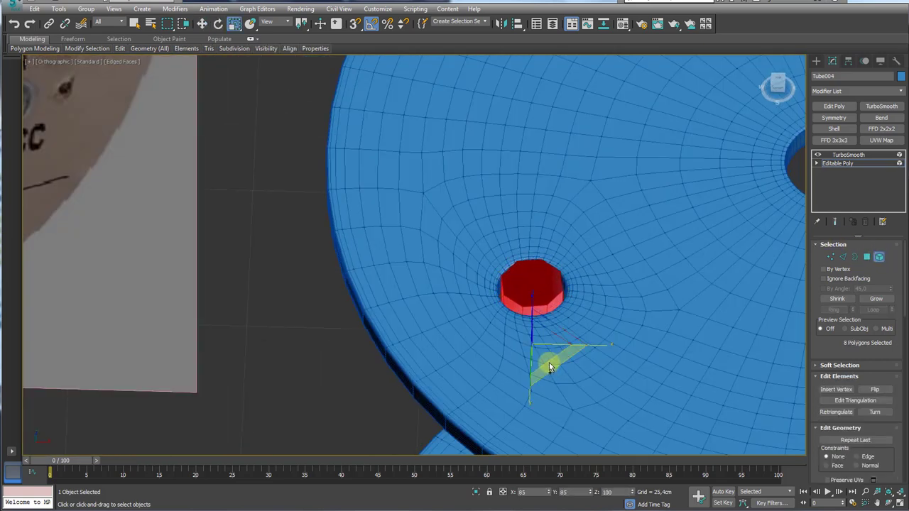
- Move the bolt's top border slightly down and scale it outward into a flat head over the hole
left_click(854, 256)
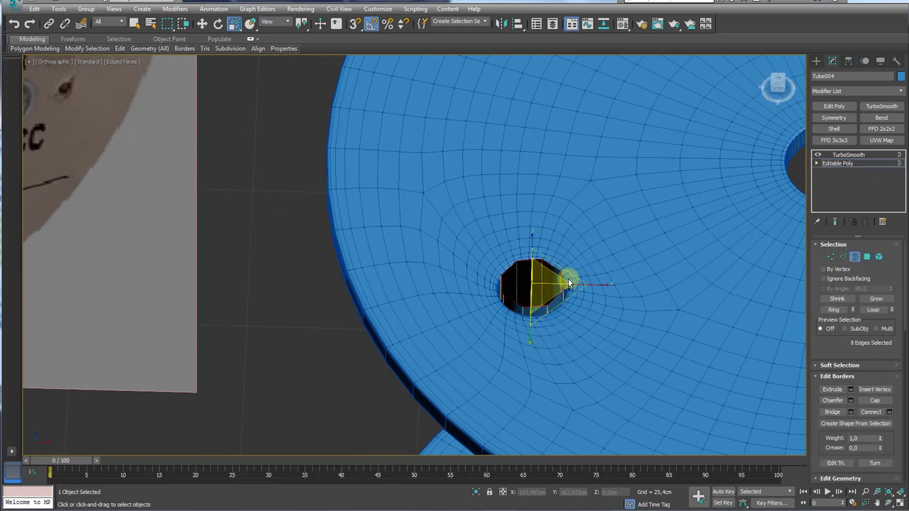
scroll(559, 287, "down", 3)
middle_click_drag(543, 275, 513, 265, "alt")
left_click_drag(513, 266, 492, 227, "shift")
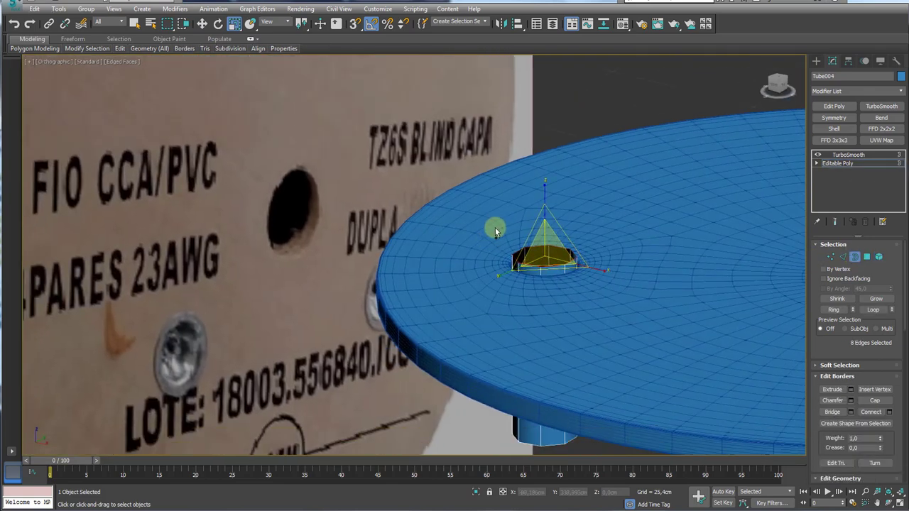
middle_click_drag(493, 227, 246, 301, "alt")
key("ctrl+z")
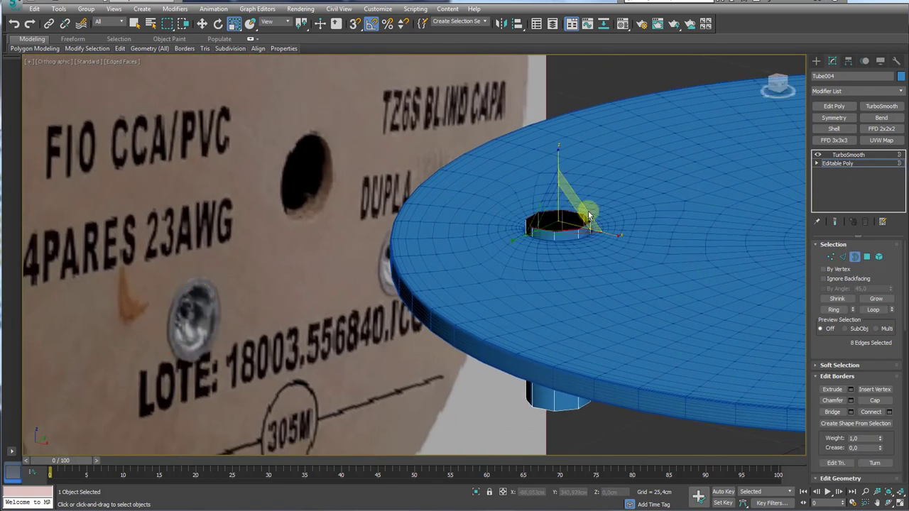
scroll(529, 234, "up", 4)
key("w")
mouse_move(529, 206)
left_mouse_down("shift")
mouse_move(527, 239)
mouse_move(532, 220)
mouse_move(526, 225)
left_mouse_up("shift")
key("r")
key("w")
key("r")
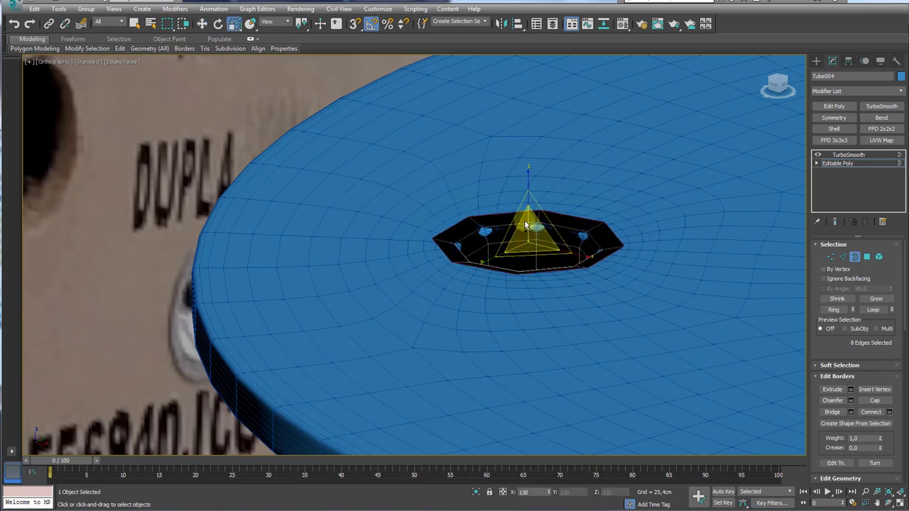
mouse_move(568, 234)
middle_mouse_down("alt")
mouse_move(599, 276)
mouse_move(605, 269)
middle_mouse_up("alt")
- Remove TurboSmooth from Tube004 and apply a Shell modifier with 2.54cm thickness
left_click(844, 154)
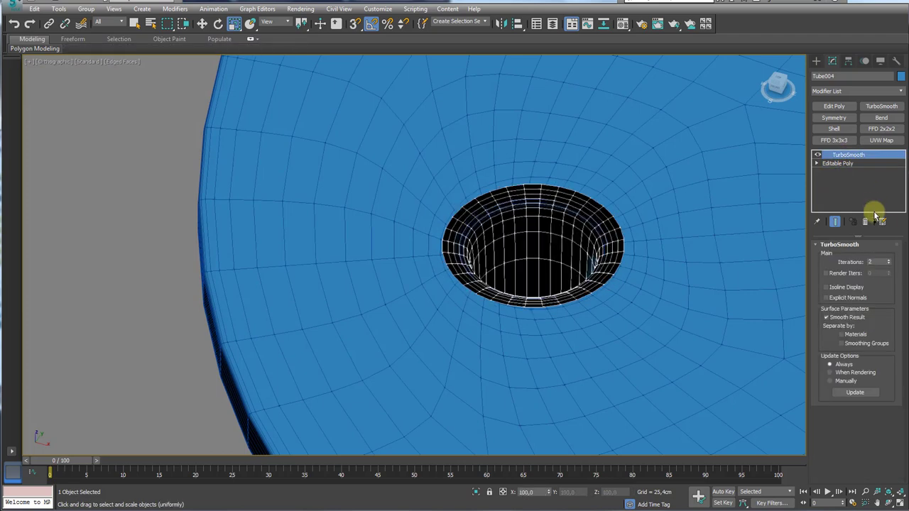
left_click(865, 222)
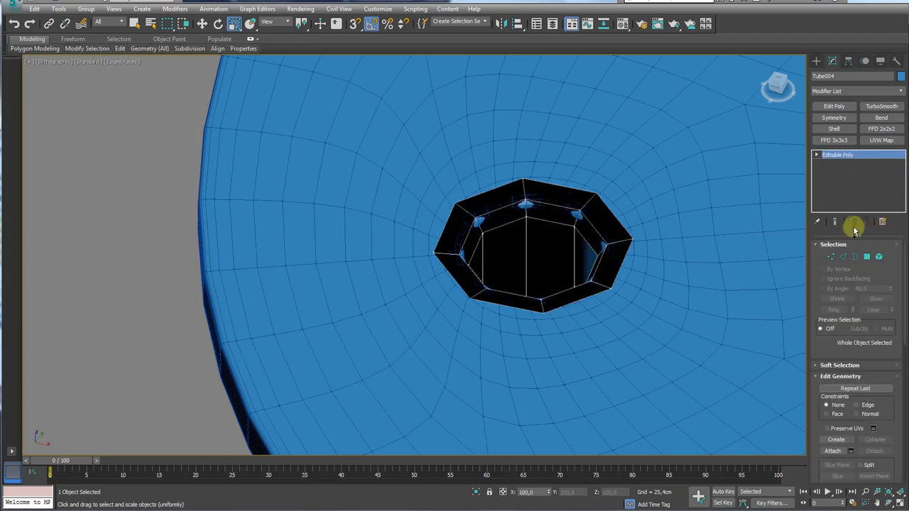
left_click(836, 129)
- Add an Edit Poly modifier above the Shell
middle_click_drag(625, 251, 567, 234, "alt")
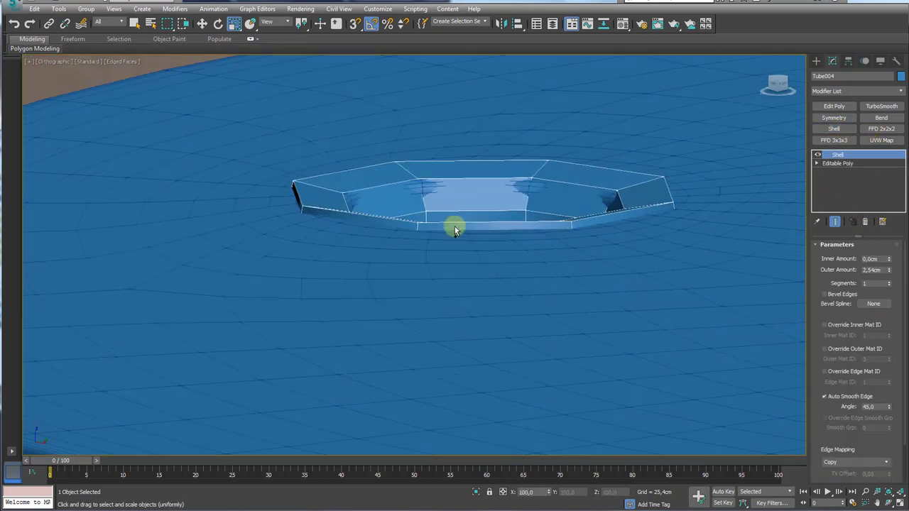
scroll(572, 207, "down", 5)
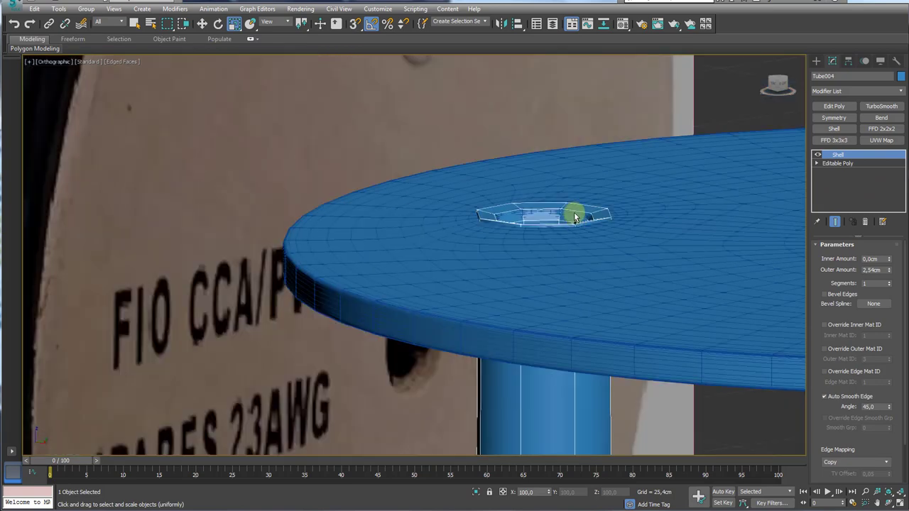
middle_click_drag(572, 209, 616, 274, "alt")
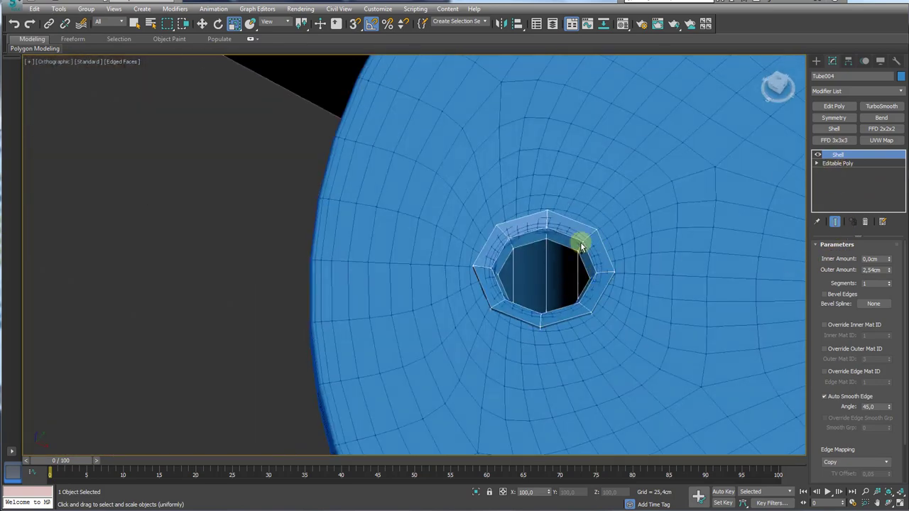
left_click(833, 106)
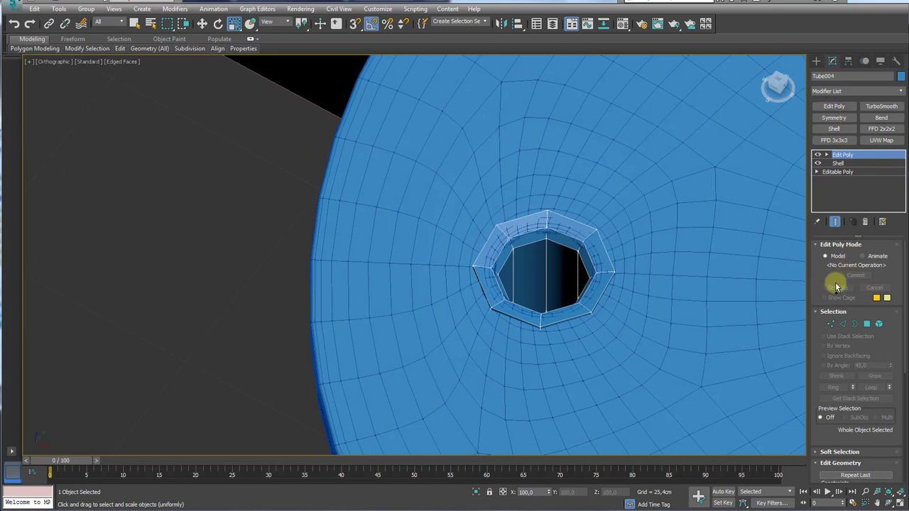
- Select the hole's edge loops, delete the faces inside the hole, and scale the inner rim inward
left_click(843, 328)
double_click(588, 260)
scroll(588, 260, "up", 2)
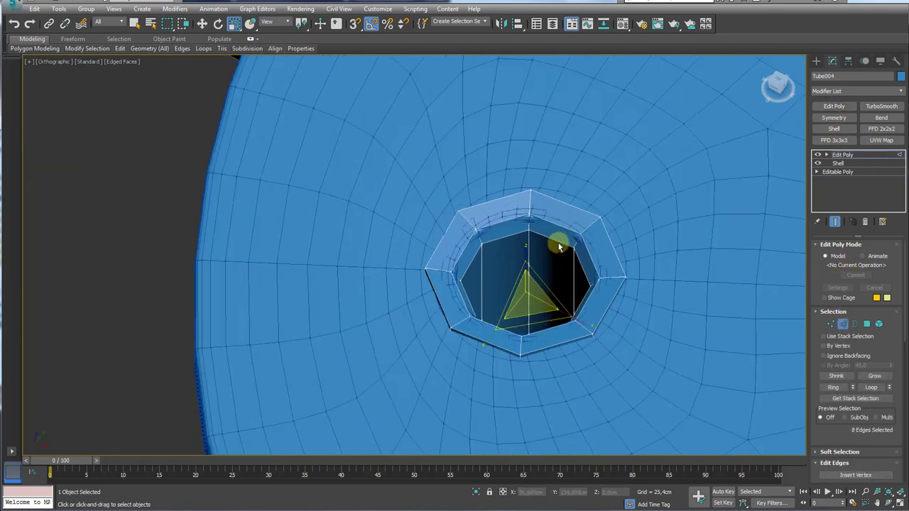
double_click(559, 247)
key("Delete")
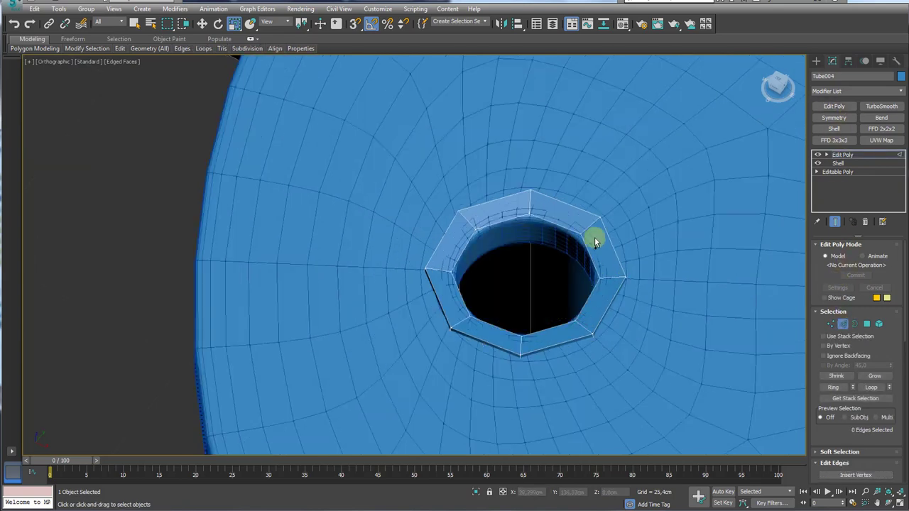
double_click(582, 245)
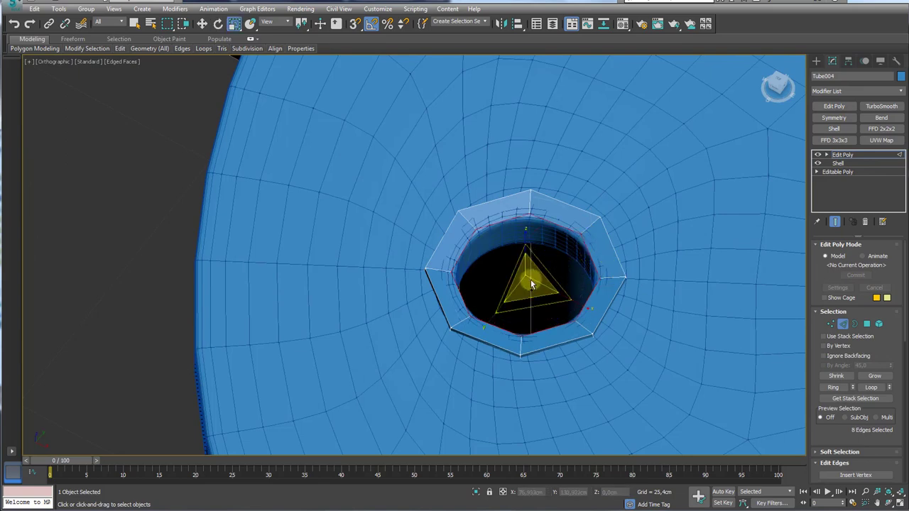
left_click_drag(530, 284, 534, 293)
- Lower and shrink the inner rim loop into a funnel, then collapse its vertices
key("w")
middle_click_drag(534, 293, 529, 253, "alt")
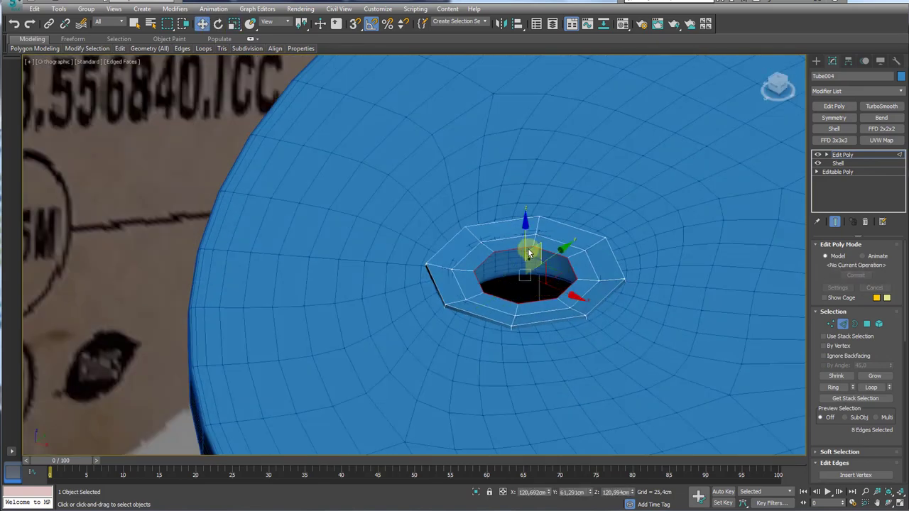
left_click_drag(526, 250, 529, 283)
key("r")
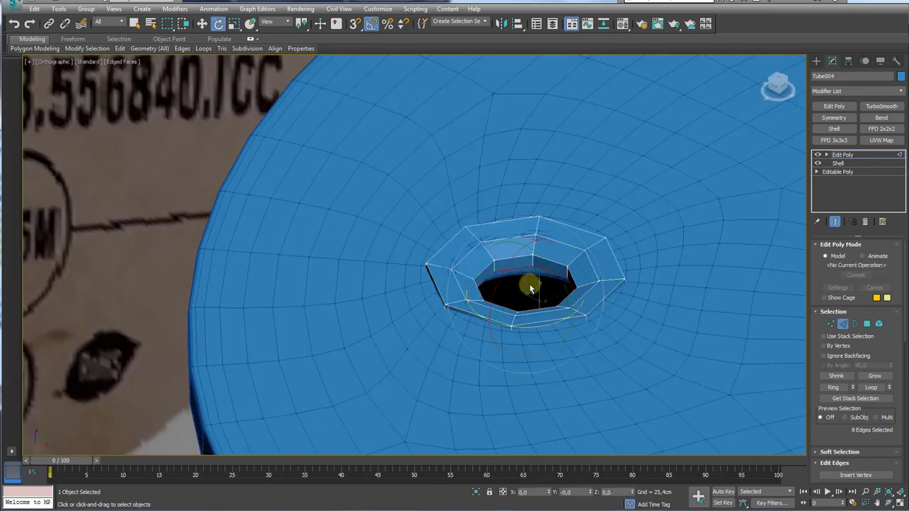
mouse_move(535, 318)
left_mouse_down()
mouse_move(537, 333)
mouse_move(536, 274)
left_mouse_up()
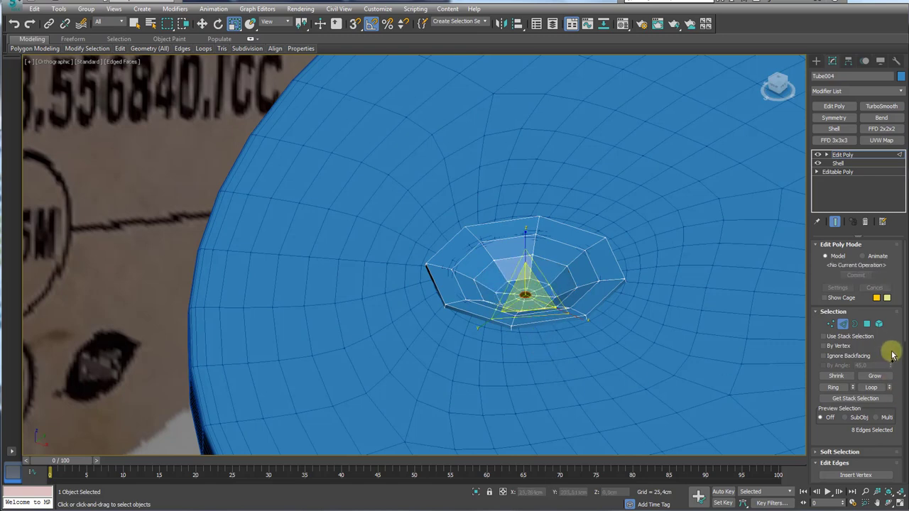
scroll(892, 355, "down", 5)
scroll(884, 397, "down", 2)
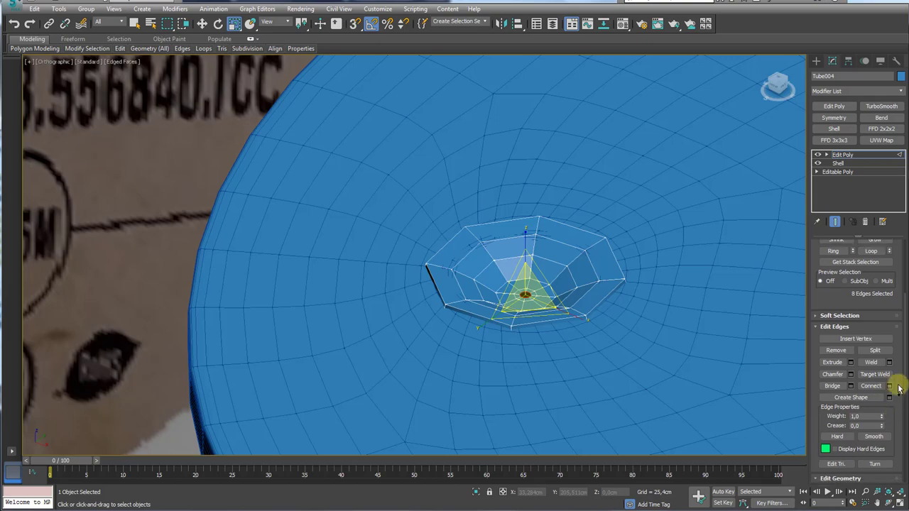
scroll(886, 398, "down", 2)
left_click(878, 410)
- Select the octagonal tube's bottom border and move it down to lengthen the tube below the disc
scroll(590, 248, "down", 5)
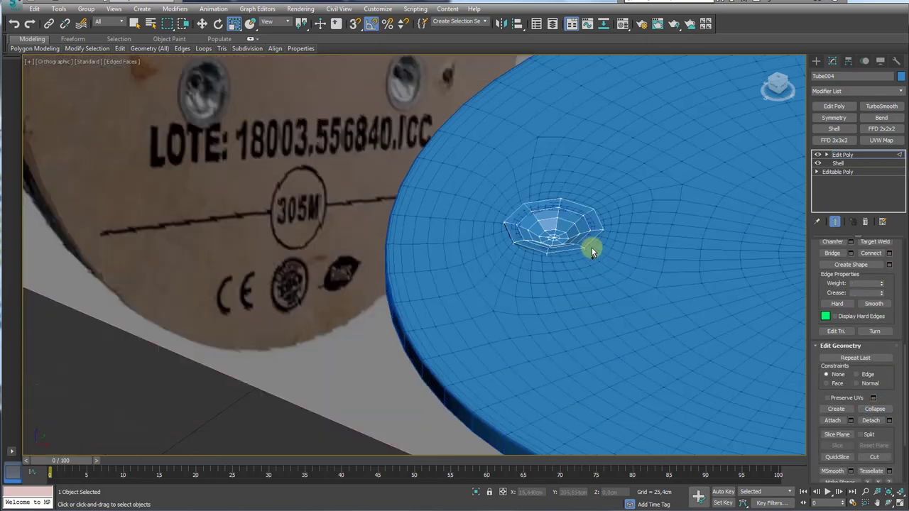
mouse_move(589, 248)
middle_mouse_down("alt")
mouse_move(578, 223)
mouse_move(600, 156)
middle_mouse_up("alt")
scroll(590, 227, "up", 5)
middle_click_drag(590, 230, 596, 277, "alt")
left_click(827, 154)
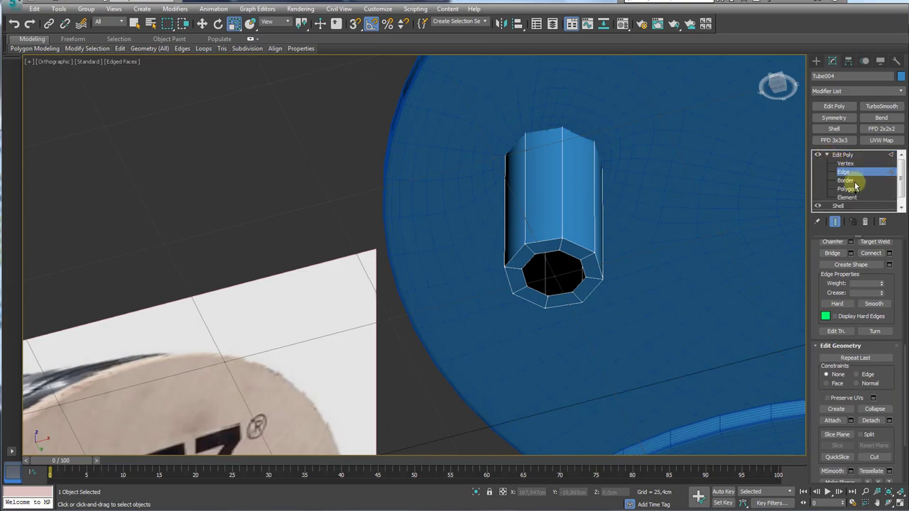
left_click(848, 181)
left_click(600, 282)
key("w")
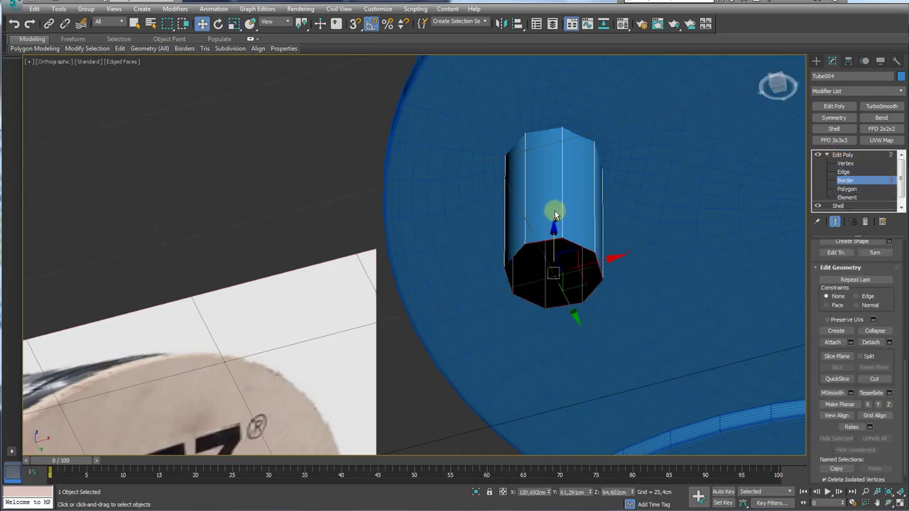
left_click_drag(554, 262, 547, 319)
key("f")
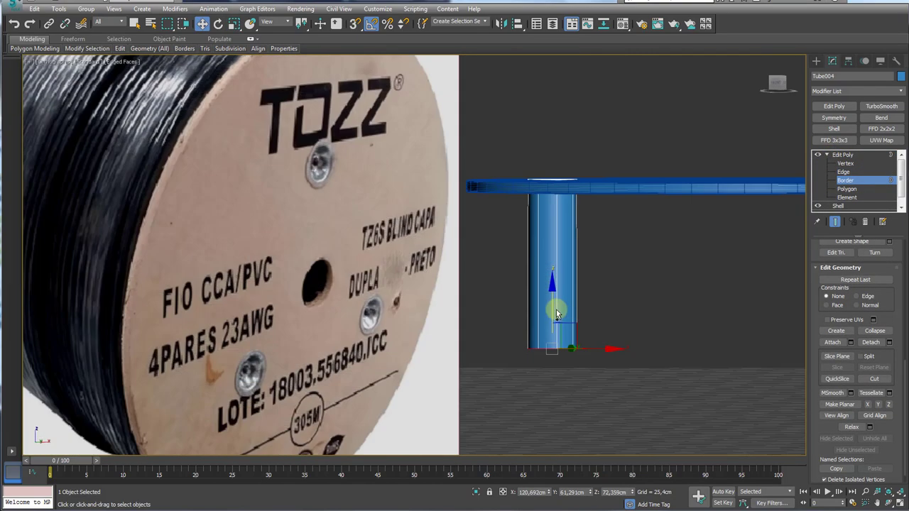
left_click_drag(553, 284, 551, 347)
scroll(564, 345, "down", 5)
mouse_move(564, 345)
middle_mouse_down("alt")
mouse_move(558, 250)
mouse_move(544, 263)
middle_mouse_up("alt")
scroll(543, 263, "up", 3)
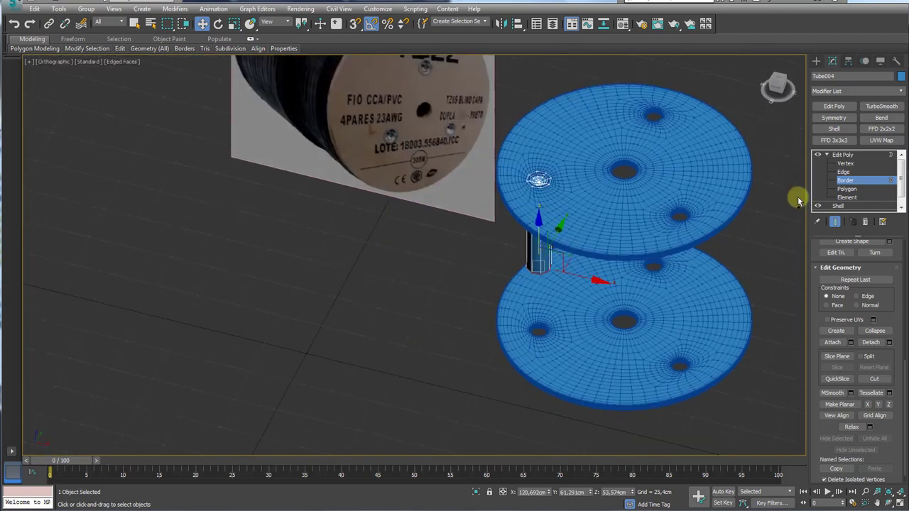
- Add a Symmetry modifier mirroring on X with Slice Along Mirror and Weld Seam
left_click(842, 154)
middle_click_drag(609, 254, 627, 227, "alt")
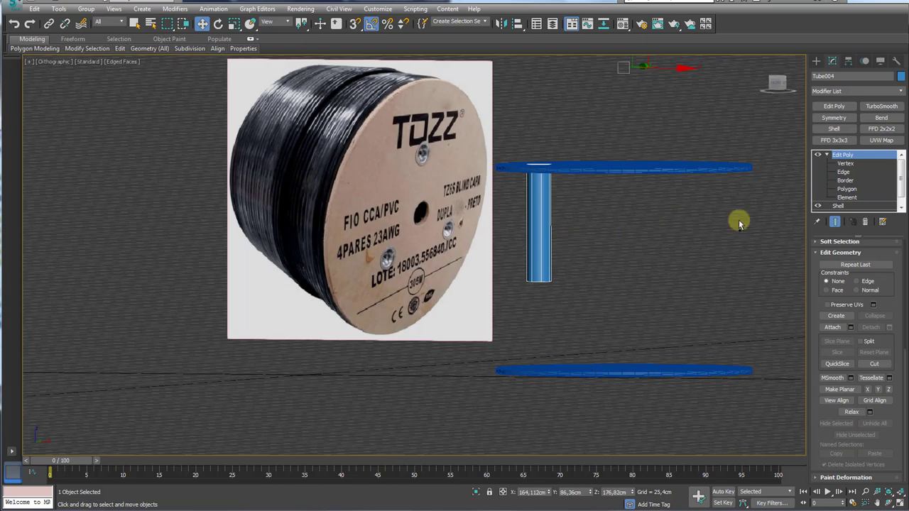
left_click(845, 180)
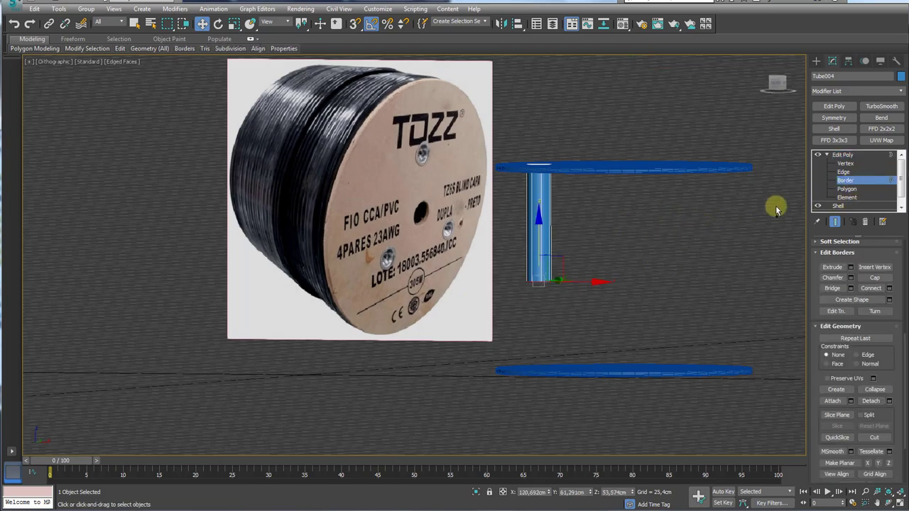
left_click(834, 118)
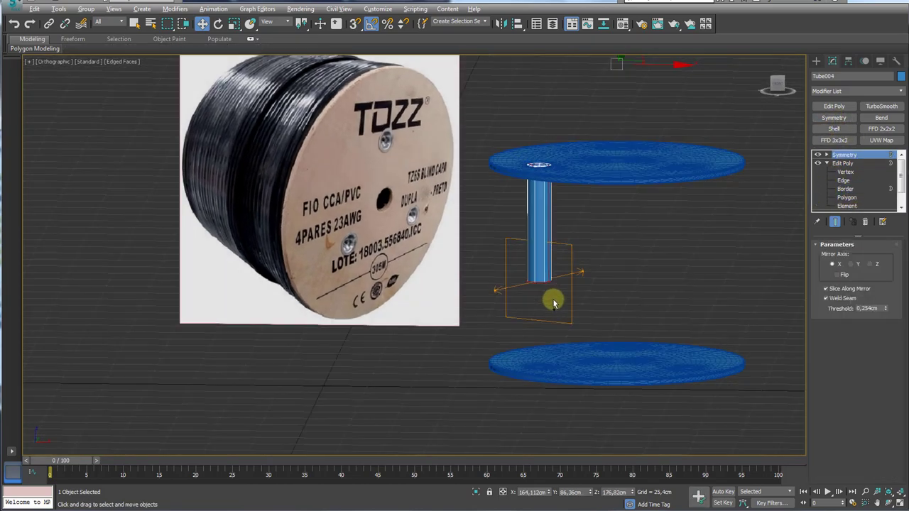
- Change the Symmetry mirror axis from X to Z and zoom in on the small hole
middle_click_drag(540, 284, 551, 300, "alt")
left_click(869, 267)
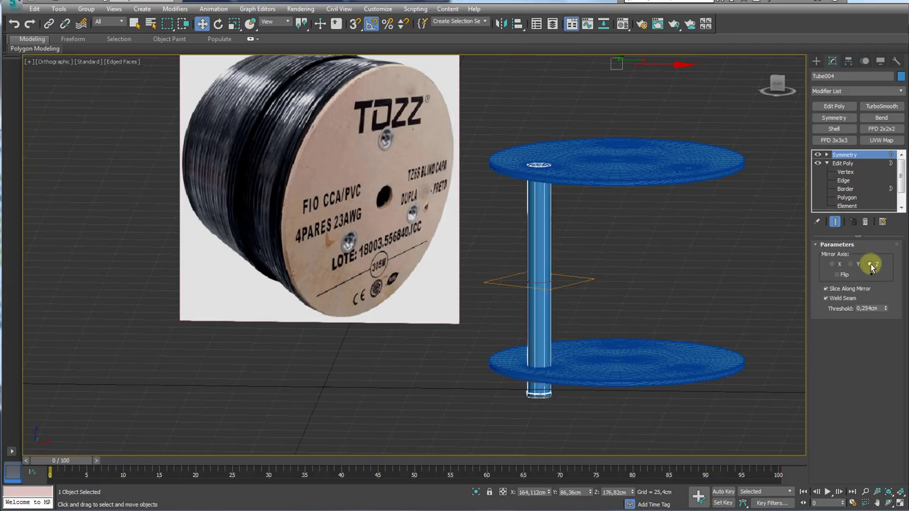
mouse_move(640, 286)
middle_mouse_down("alt")
mouse_move(630, 274)
mouse_move(543, 320)
mouse_move(523, 248)
mouse_move(532, 412)
middle_mouse_up("alt")
scroll(544, 320, "up", 5)
scroll(552, 335, "up", 2)
scroll(517, 345, "up", 3)
scroll(520, 336, "down", 5)
scroll(551, 379, "up", 3)
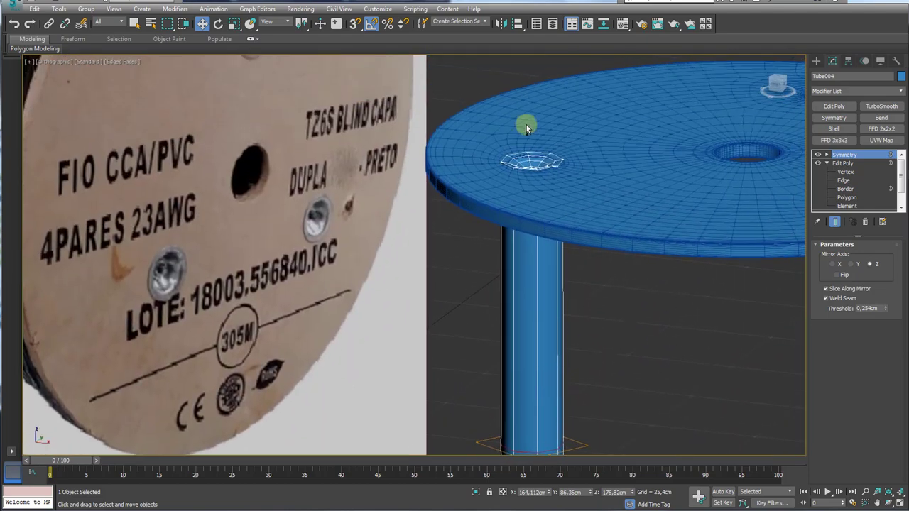
middle_click_drag(525, 121, 493, 251)
scroll(492, 251, "up", 3)
scroll(503, 254, "up", 3)
scroll(508, 256, "down", 2)
scroll(508, 257, "down", 5)
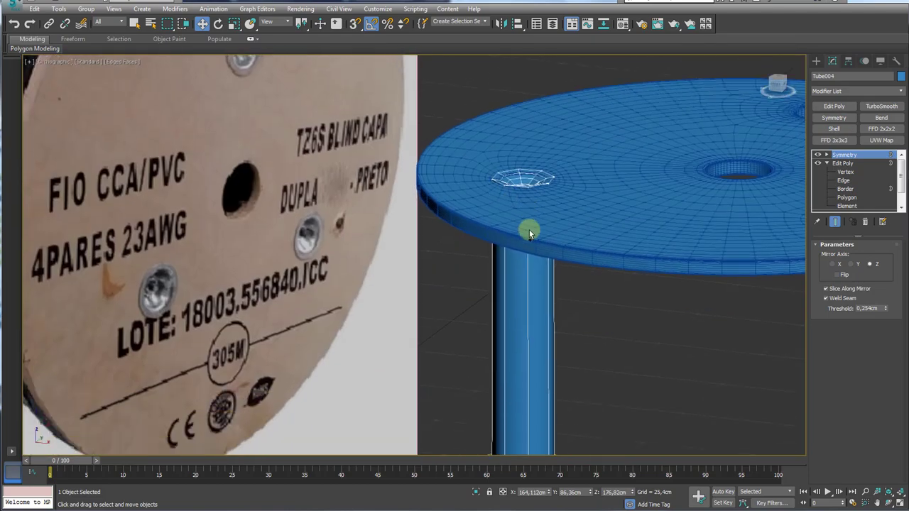
scroll(526, 355, "down", 3)
scroll(533, 243, "up", 4)
scroll(614, 284, "down", 2)
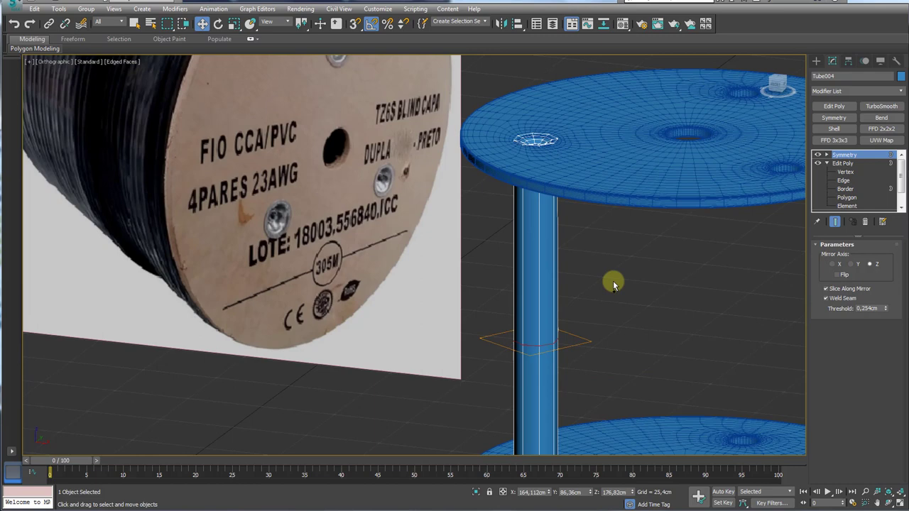
- Reposition the tube's selected border, then toggle the Symmetry modifier off
left_click(842, 164)
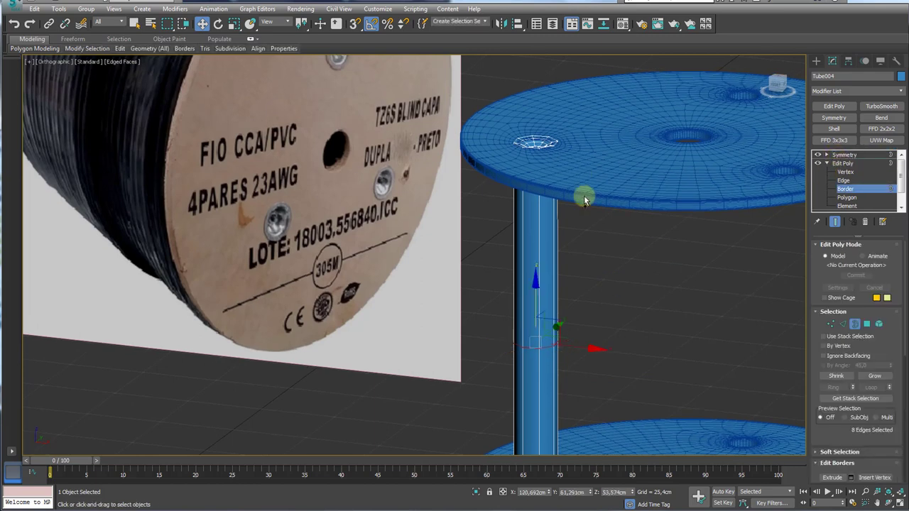
left_click_drag(534, 288, 535, 260)
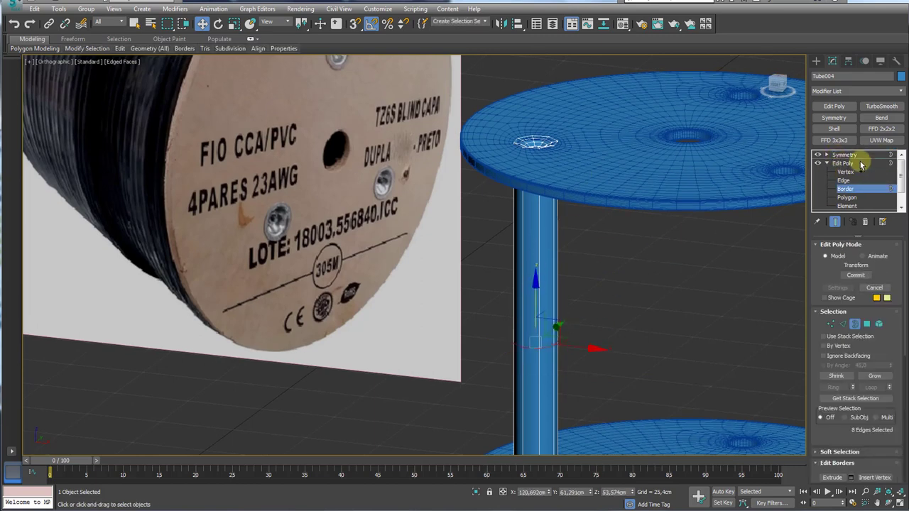
left_click(838, 163)
left_click(817, 154)
scroll(504, 248, "down", 4)
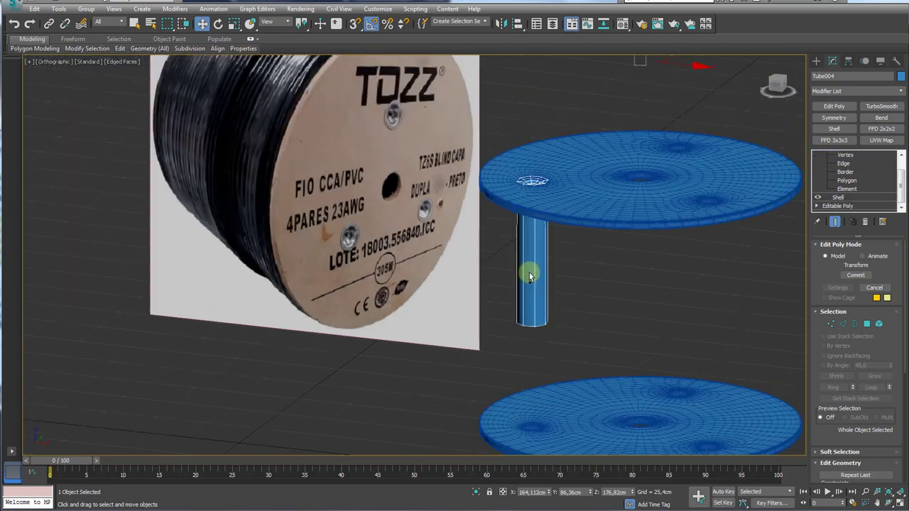
scroll(504, 248, "down", 1)
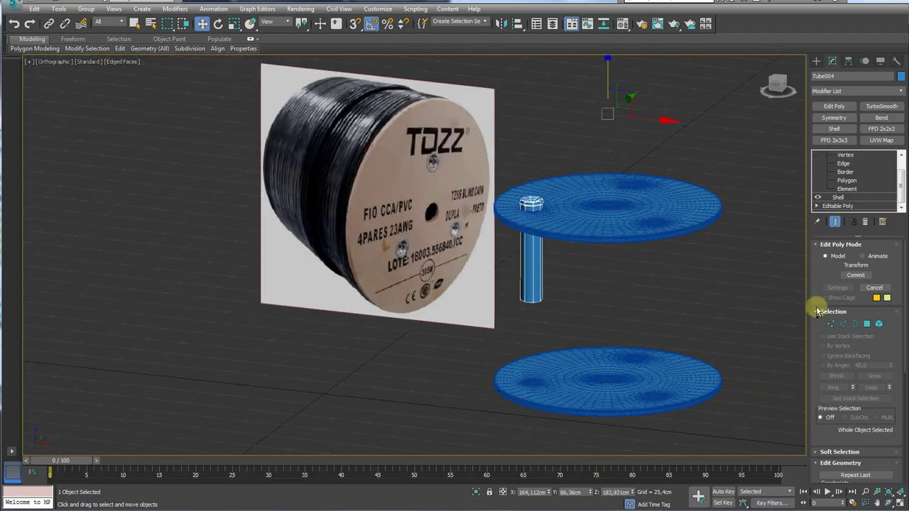
- Select the top edge loop and raise it to flare the bolt head's rim
key("2")
scroll(547, 195, "up", 5)
scroll(526, 197, "up", 3)
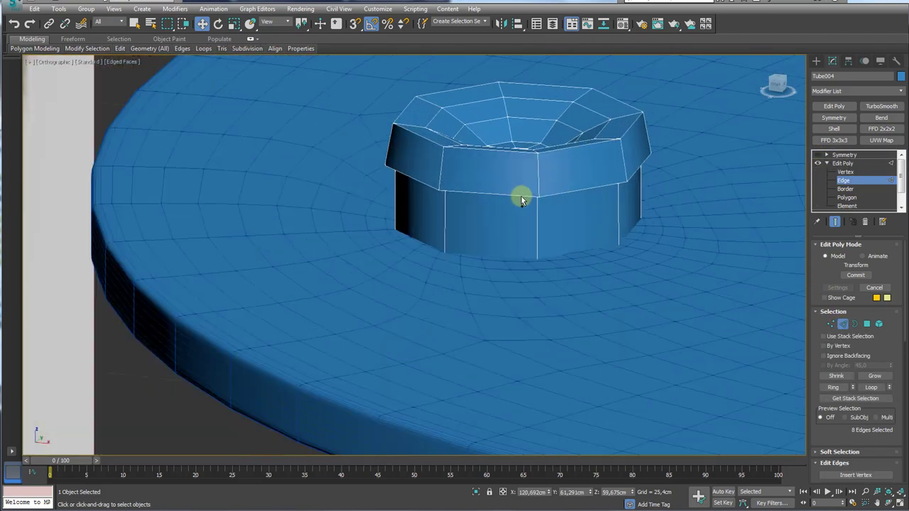
double_click(521, 197)
left_click_drag(520, 126, 524, 86)
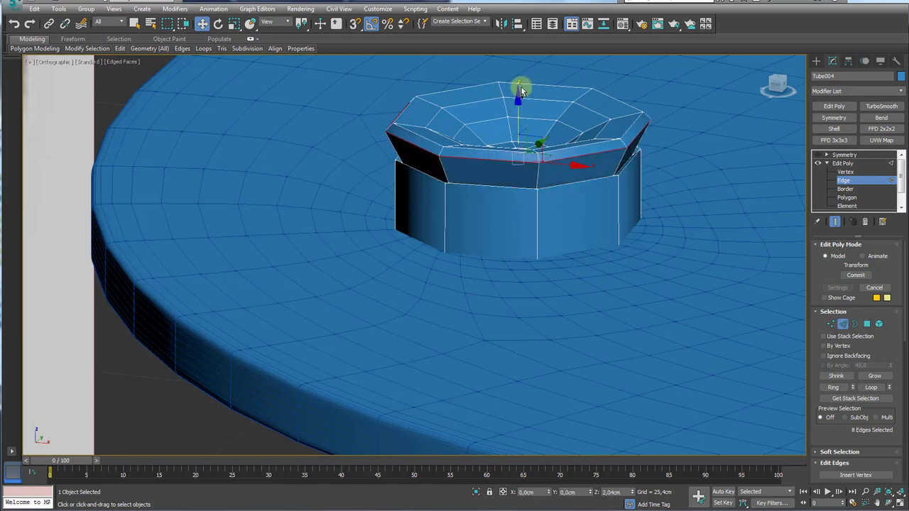
- Lower the nut's middle edge loop along Z, then ring-select the band's vertical edges and convert them to polygons
double_click(497, 186)
mouse_move(520, 122)
left_mouse_down()
mouse_move(496, 198)
mouse_move(517, 81)
left_mouse_up()
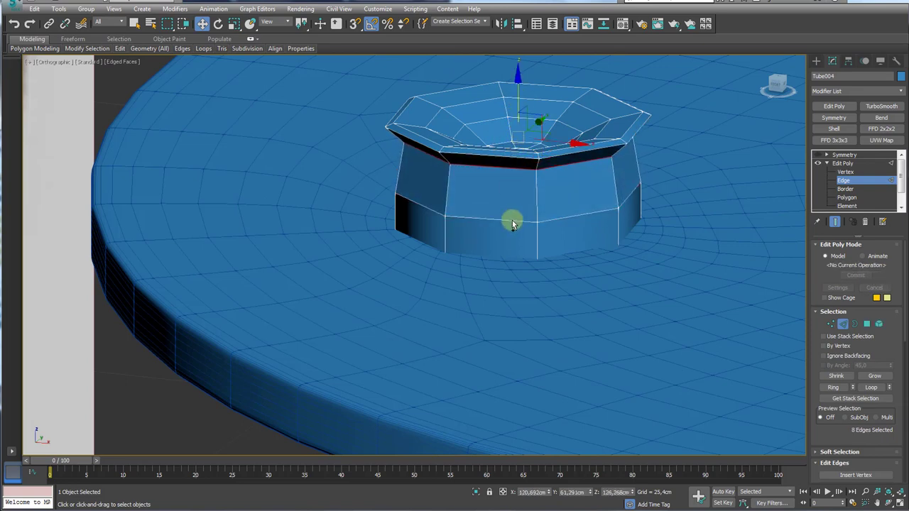
left_click(537, 238)
left_click(840, 384)
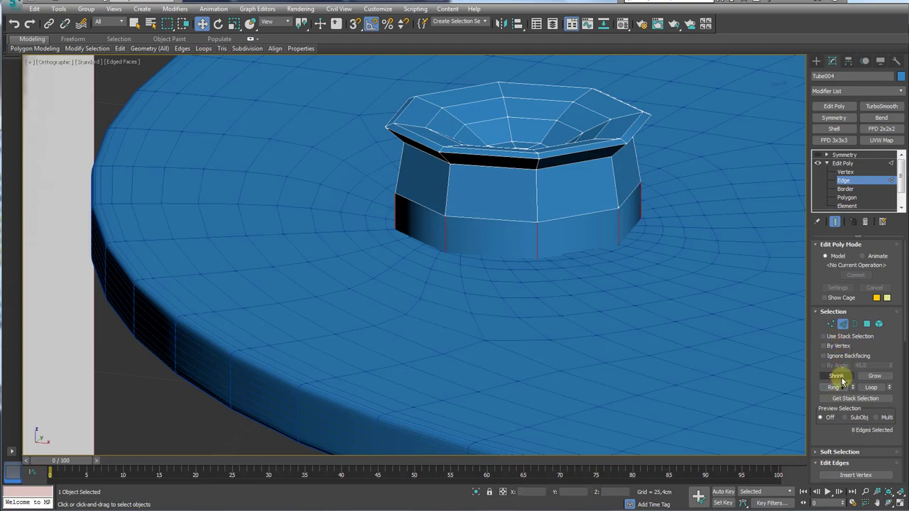
left_click(866, 324, "ctrl")
scroll(635, 263, "down", 5)
- Scale the nut's lower-band polygons down to about 95% in X and Y
middle_click_drag(612, 259, 576, 326, "alt")
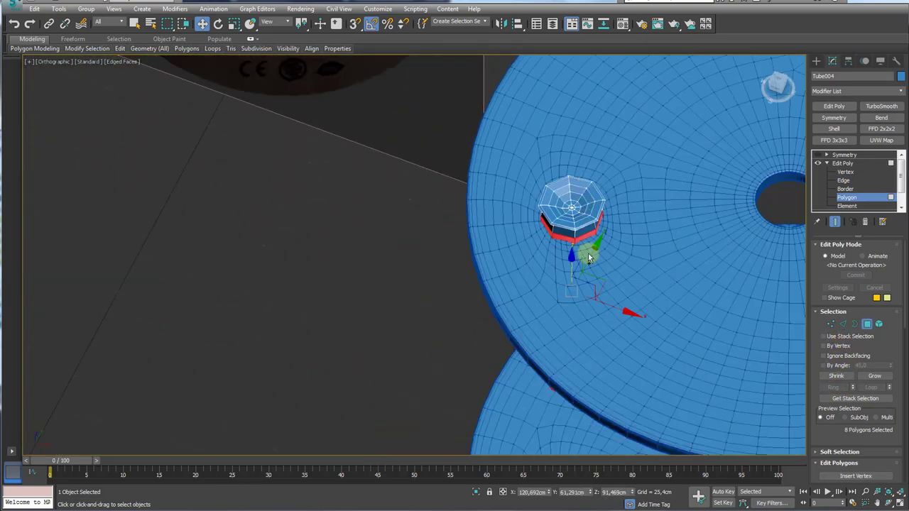
left_click_drag(577, 326, 577, 320)
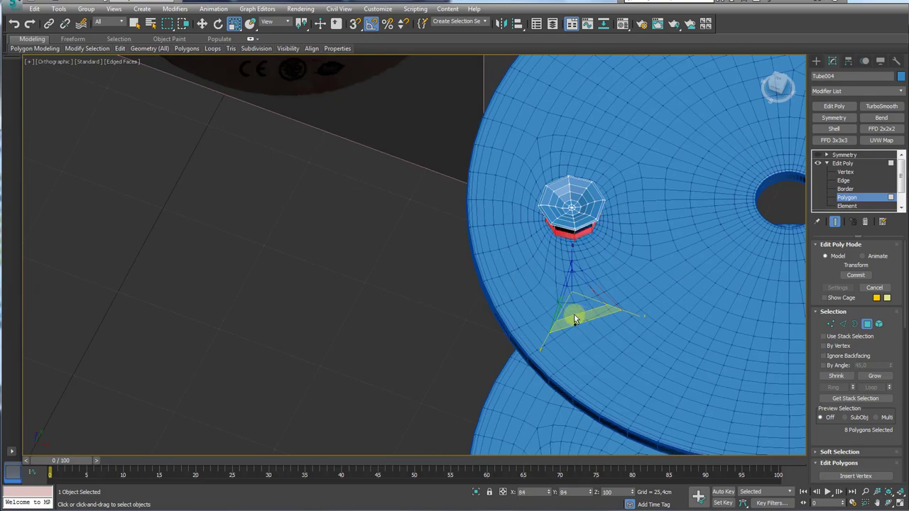
left_click_drag(574, 319, 574, 318)
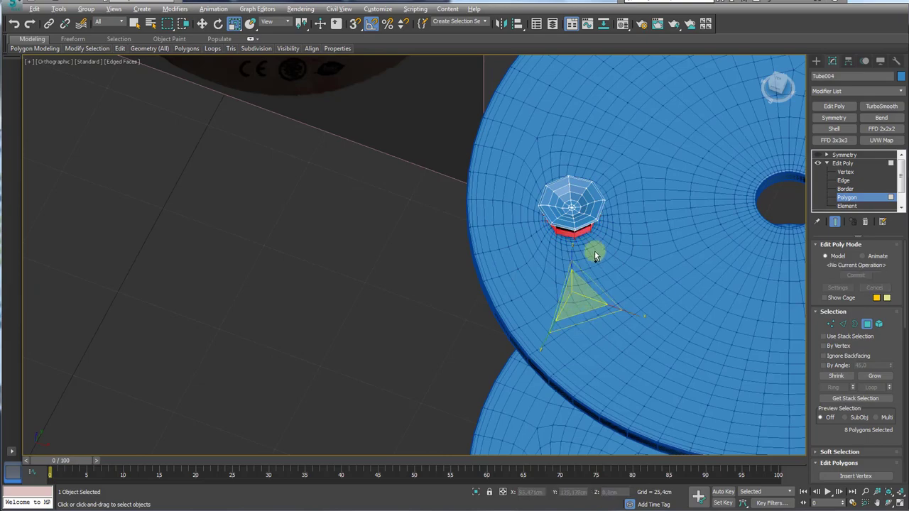
middle_click_drag(595, 256, 577, 343, "alt")
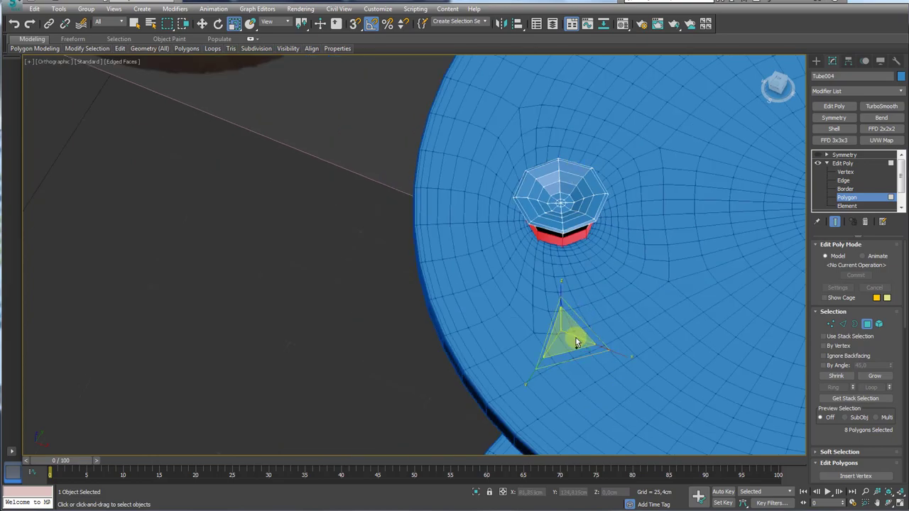
left_click_drag(576, 343, 573, 360)
mouse_move(567, 358)
middle_mouse_down("alt")
mouse_move(570, 172)
mouse_move(577, 239)
mouse_move(580, 158)
middle_mouse_up("alt")
- Select the post's bottom border and collapse the post into an Editable Poly
left_click(842, 163)
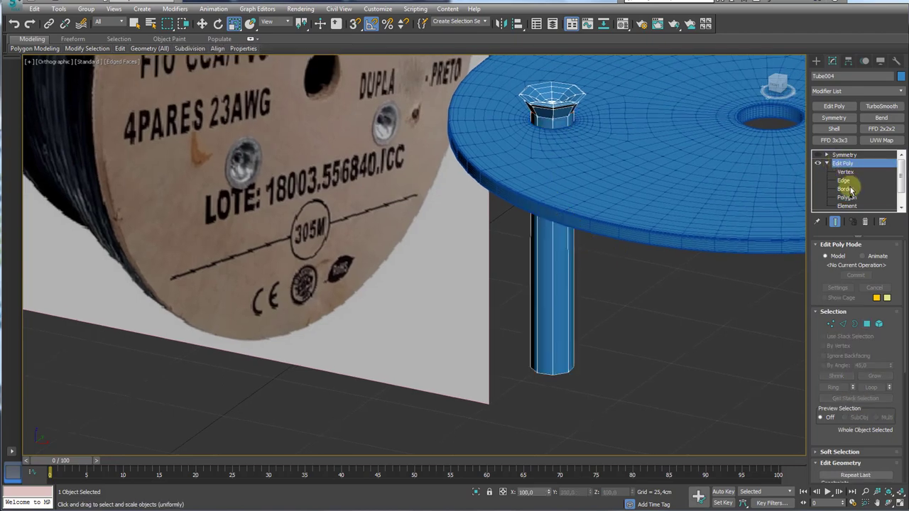
left_click(845, 189)
left_click_drag(699, 305, 495, 407)
scroll(627, 327, "up", 1)
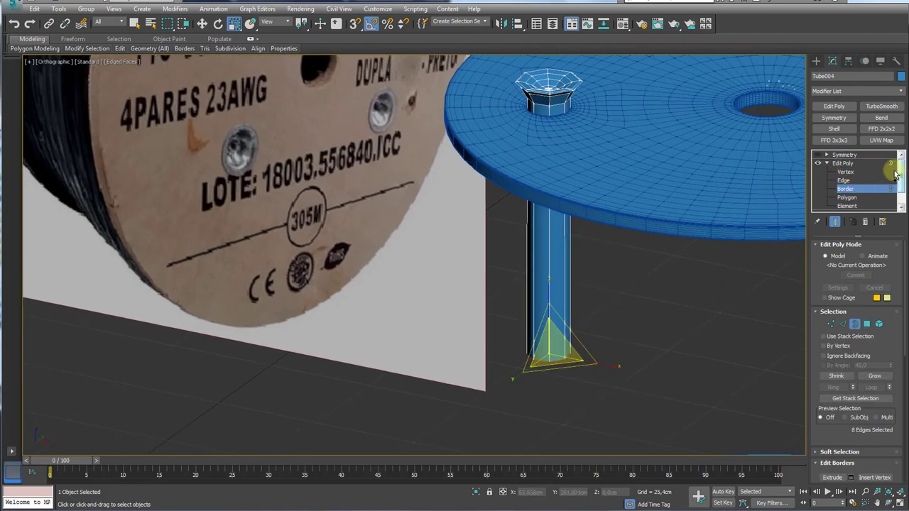
left_click(842, 155)
mouse_move(544, 246)
middle_mouse_down("alt")
mouse_move(558, 259)
mouse_move(538, 211)
mouse_move(543, 225)
middle_mouse_up("alt")
right_click(542, 224)
mouse_move(565, 343)
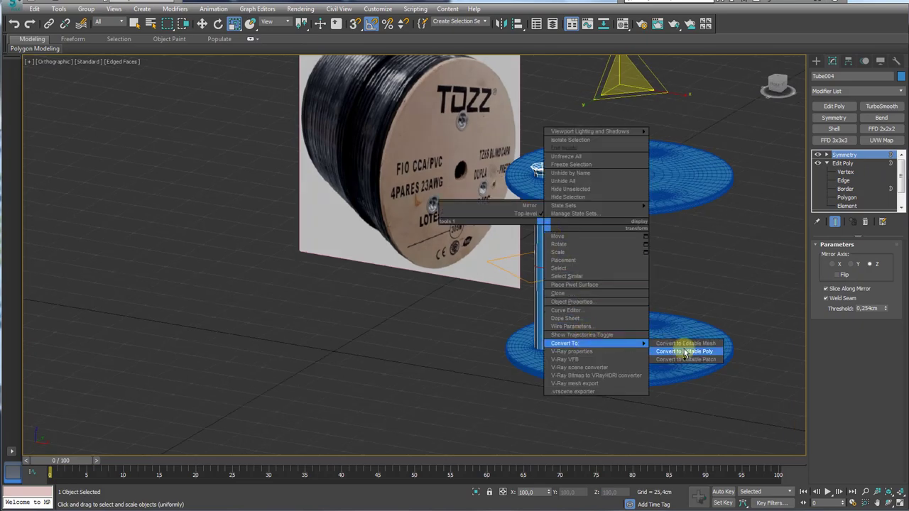
left_click(685, 352)
- Select the nut's vertices and move them down along Z into the disc
left_click(830, 256)
left_click_drag(669, 156, 544, 163)
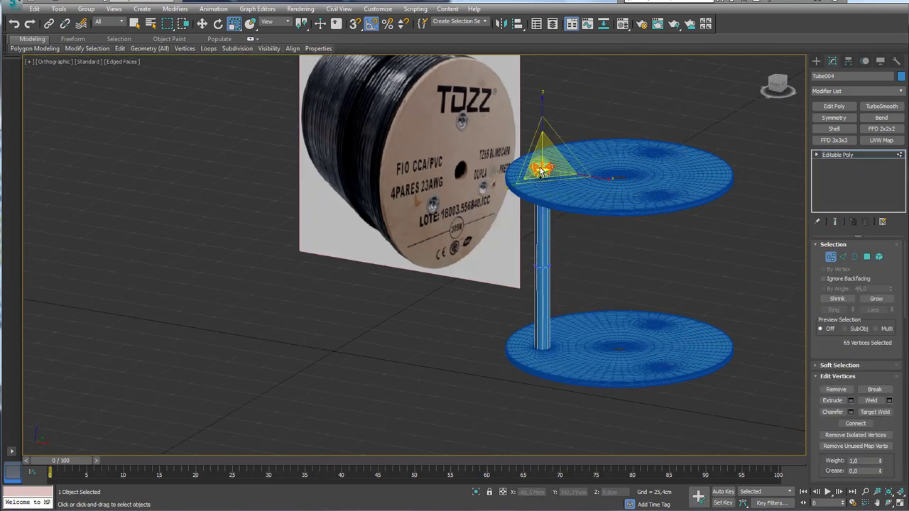
scroll(547, 185, "up", 5)
key("w")
left_click_drag(547, 196, 552, 226)
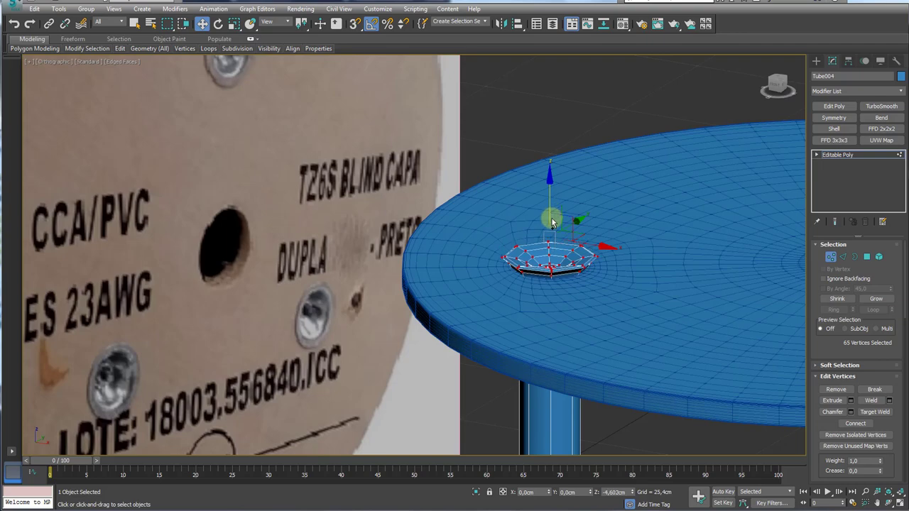
scroll(557, 270, "down", 5)
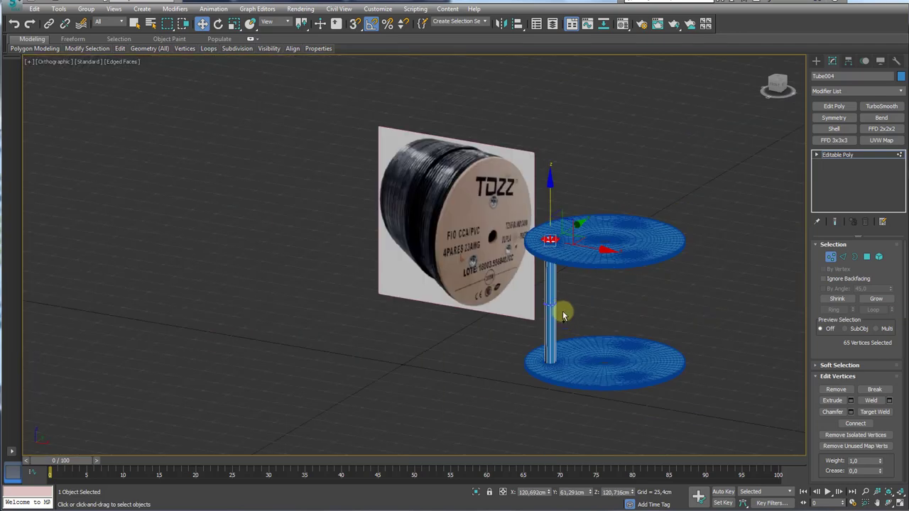
- Fine-tune the nut's height so it sits flush with the disc
middle_click_drag(562, 308, 625, 229)
scroll(523, 290, "up", 3)
scroll(598, 244, "up", 4)
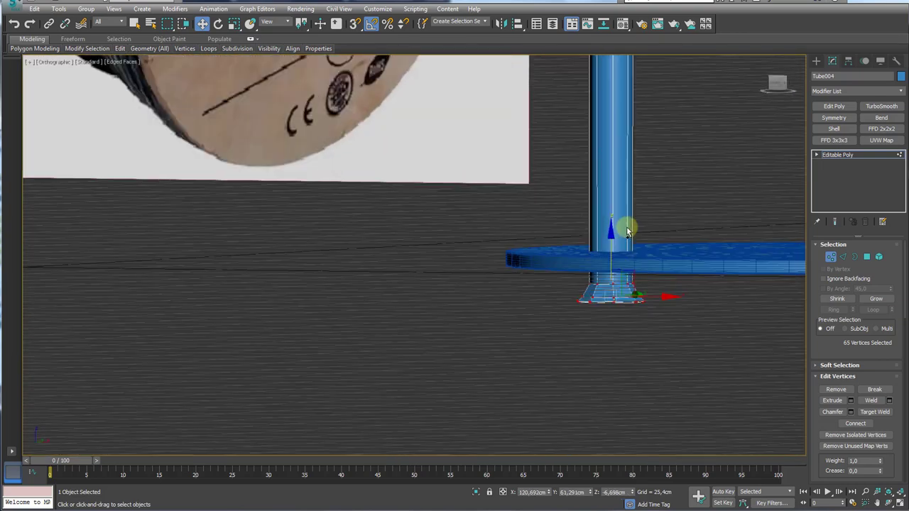
left_click_drag(603, 274, 603, 239)
middle_click_drag(603, 239, 604, 260, "alt")
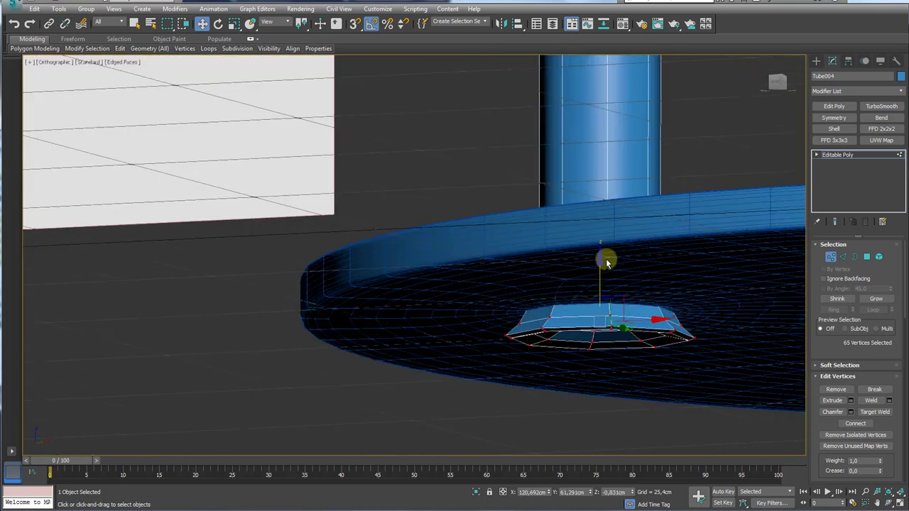
left_click_drag(603, 259, 615, 253)
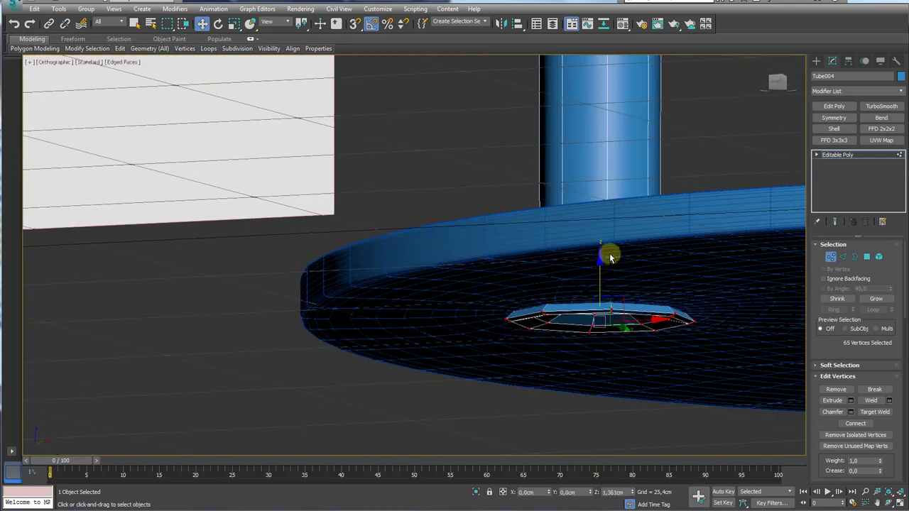
scroll(615, 253, "down", 4)
scroll(644, 307, "down", 2)
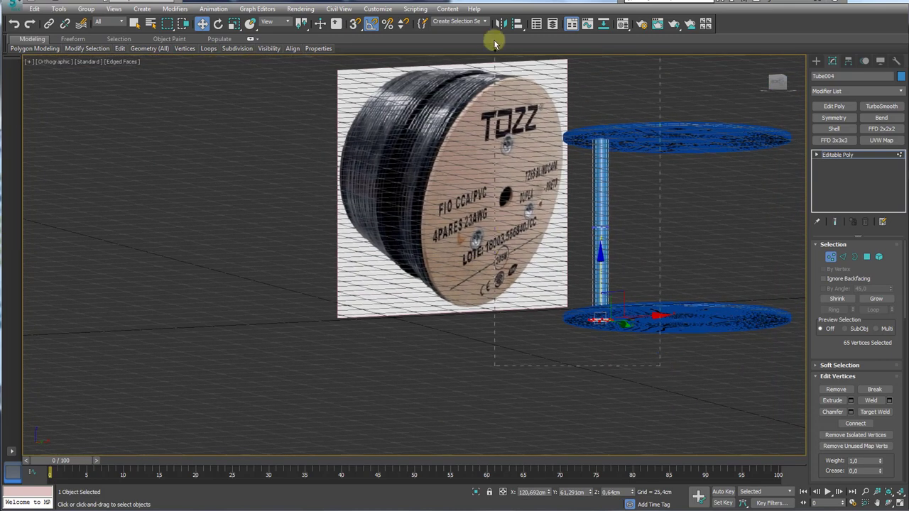
- Scale the nut and lower post vertices together to 84% width
middle_click_drag(539, 121, 594, 197, "alt")
scroll(584, 211, "up", 5)
key("r")
scroll(578, 265, "up", 1)
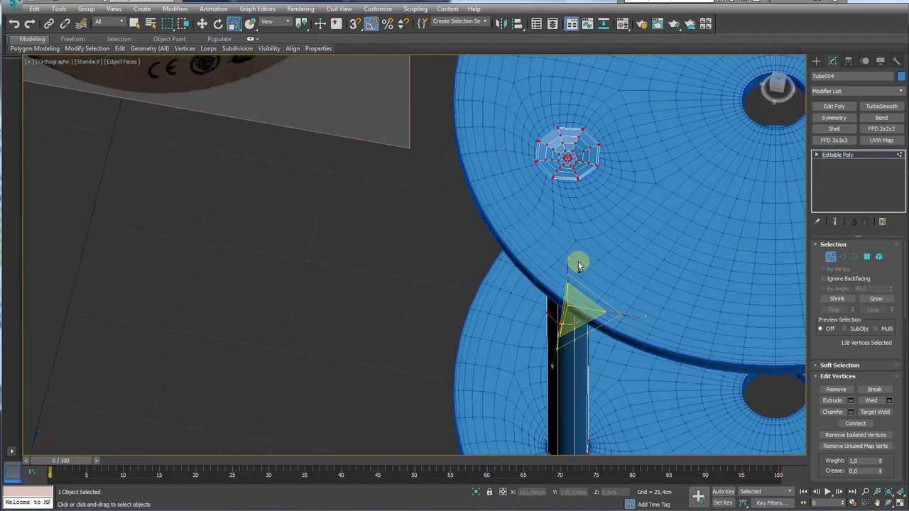
mouse_move(577, 316)
left_mouse_down()
mouse_move(580, 336)
mouse_move(577, 320)
left_mouse_up()
- Add a TurboSmooth modifier to the post and zoom in on the nut
left_click(834, 154)
mouse_move(675, 197)
middle_mouse_down("alt")
mouse_move(559, 186)
mouse_move(550, 213)
middle_mouse_up("alt")
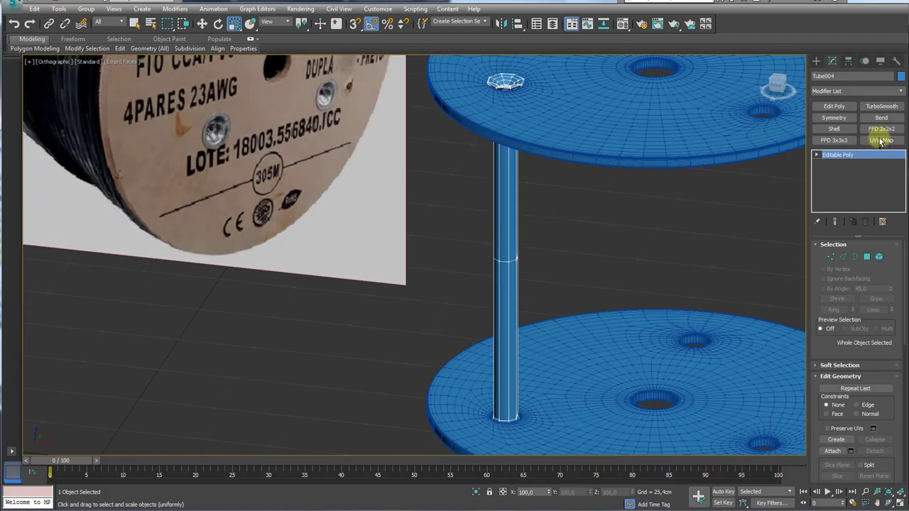
left_click(880, 106)
scroll(510, 106, "up", 4)
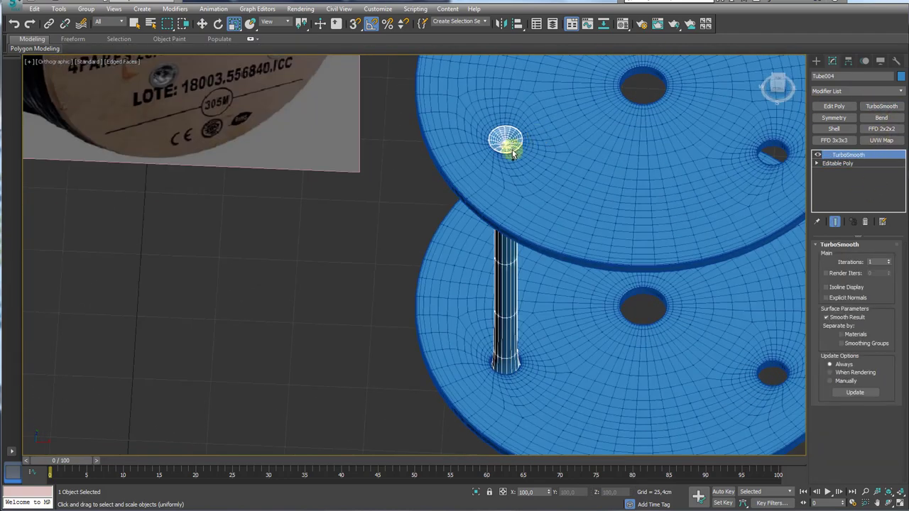
scroll(519, 191, "up", 3)
scroll(496, 180, "up", 3)
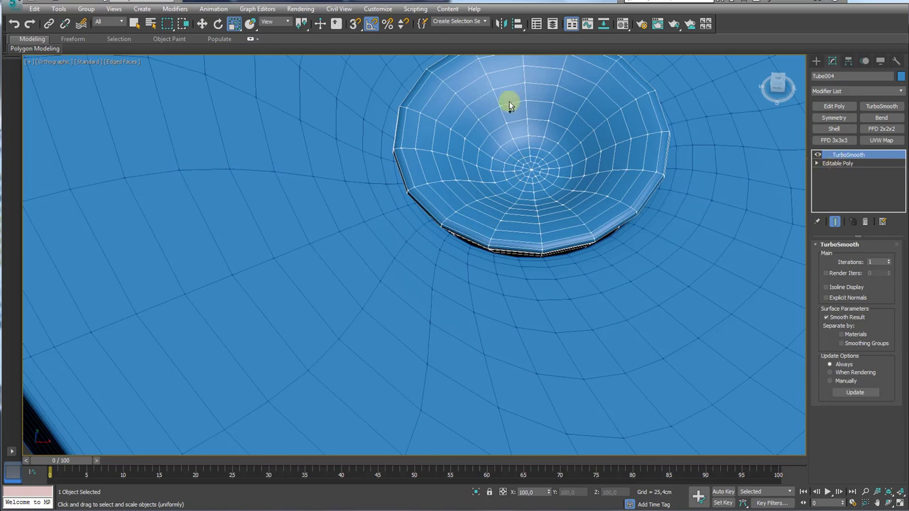
- Go back to the Editable Poly under TurboSmooth and enter Edge mode on the nut
left_click(840, 164)
middle_click_drag(655, 220, 582, 311, "alt")
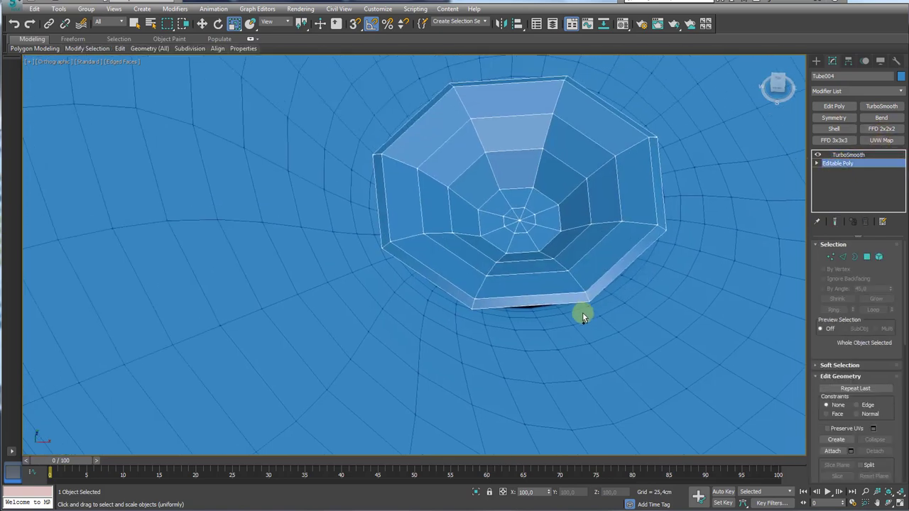
scroll(570, 294, "up", 3)
scroll(578, 391, "down", 1)
mouse_move(583, 462)
middle_mouse_down("alt")
mouse_move(589, 246)
mouse_move(537, 255)
middle_mouse_up("alt")
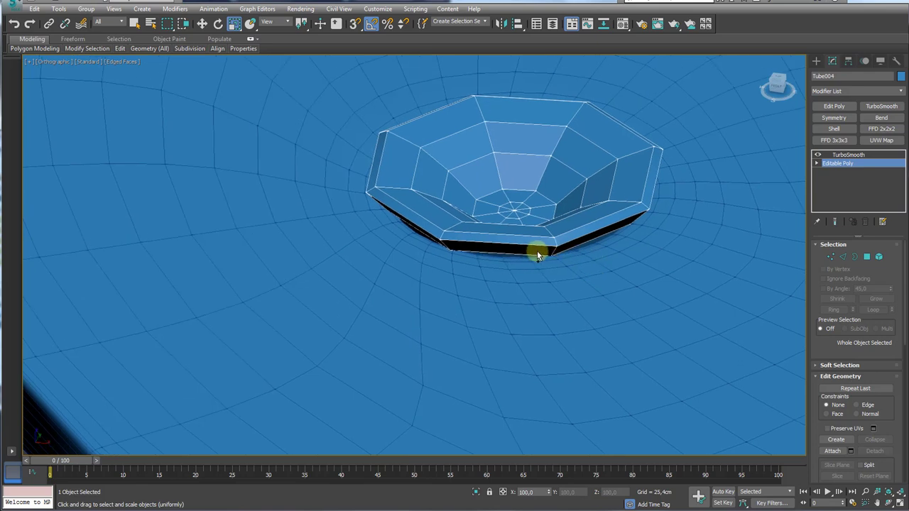
left_click(839, 257)
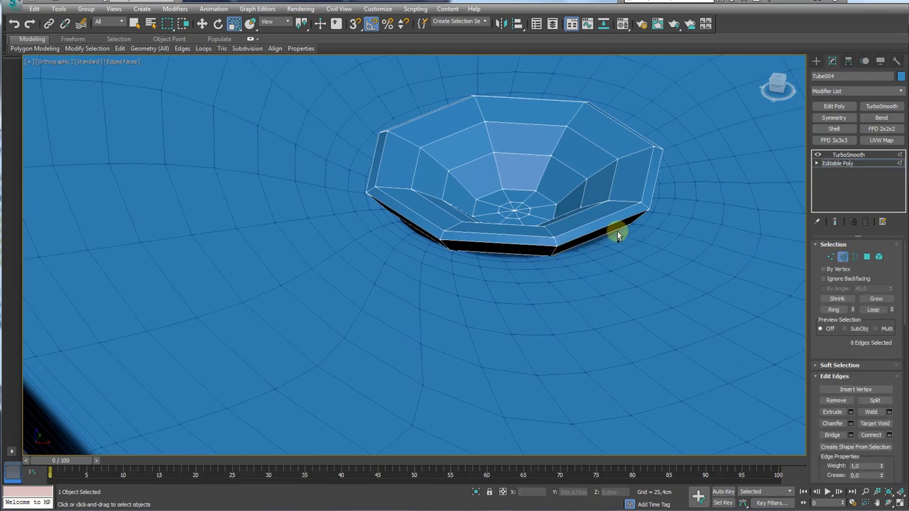
- Raise the bottom edge loop of the nut's rim to thin the rim
double_click(572, 253)
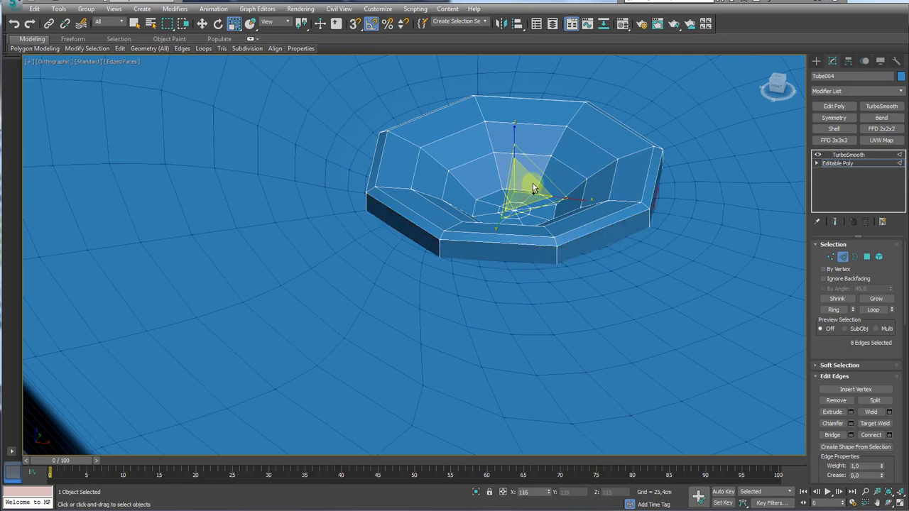
key("w")
left_click_drag(521, 162, 516, 145)
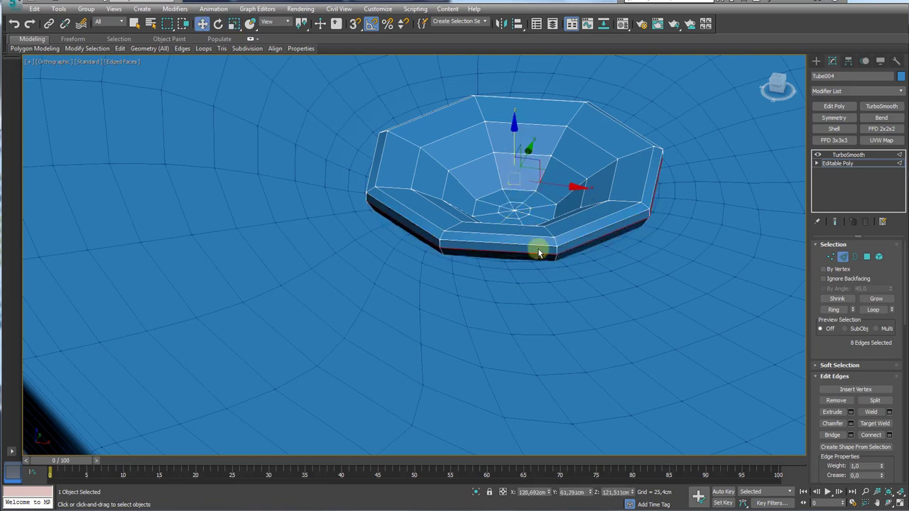
scroll(561, 252, "up", 3)
- Ring-select the rim's vertical edges and connect them to add a supporting loop
left_click(576, 253)
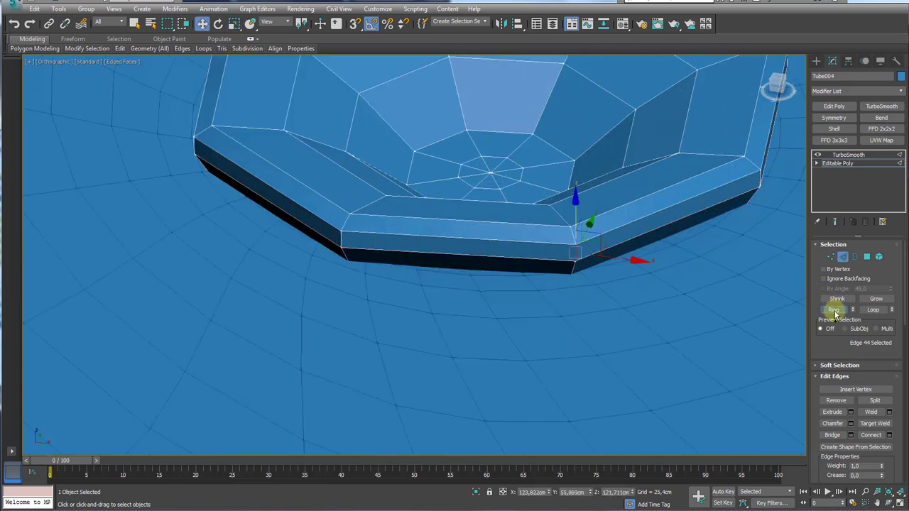
left_click(833, 310)
left_click(889, 435)
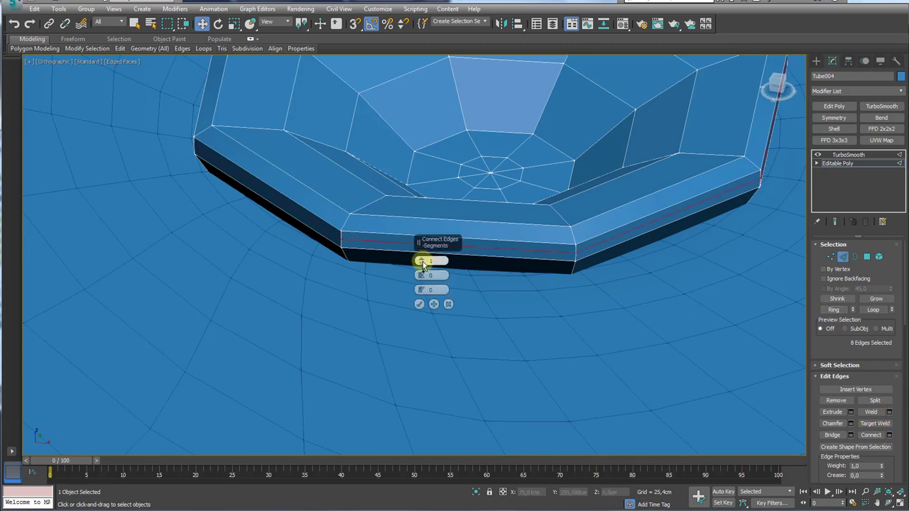
left_click(419, 304)
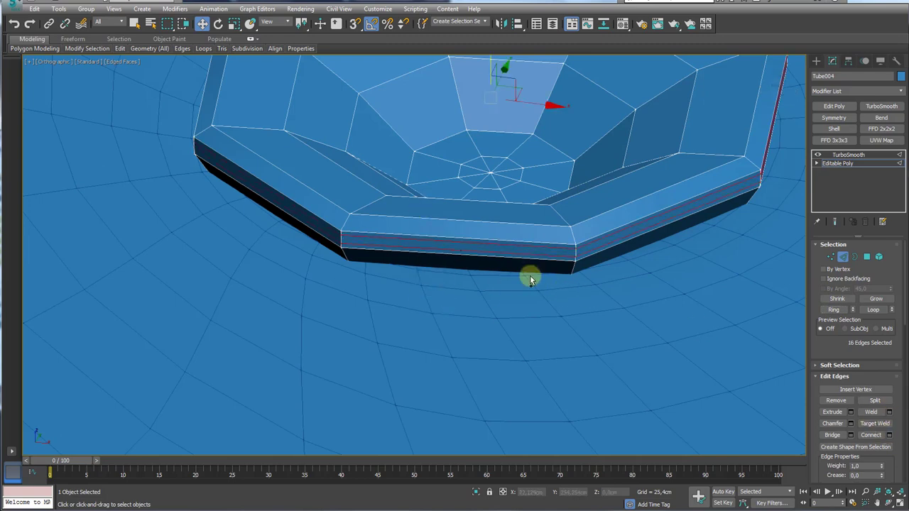
- Delete the lower polygons of the post
left_click(837, 163)
scroll(647, 227, "down", 5)
mouse_move(602, 249)
middle_mouse_down("alt")
mouse_move(631, 251)
mouse_move(622, 176)
middle_mouse_up("alt")
scroll(624, 221, "down", 2)
left_click(866, 256)
left_click_drag(554, 298, 730, 274)
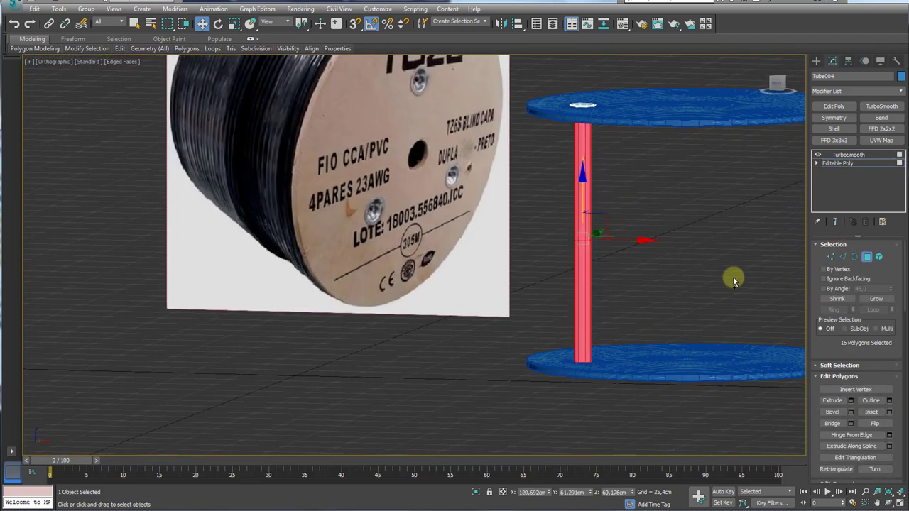
key("Delete")
- Select the post's open bottom border and add a Symmetry modifier
left_click(854, 256)
left_click(589, 240)
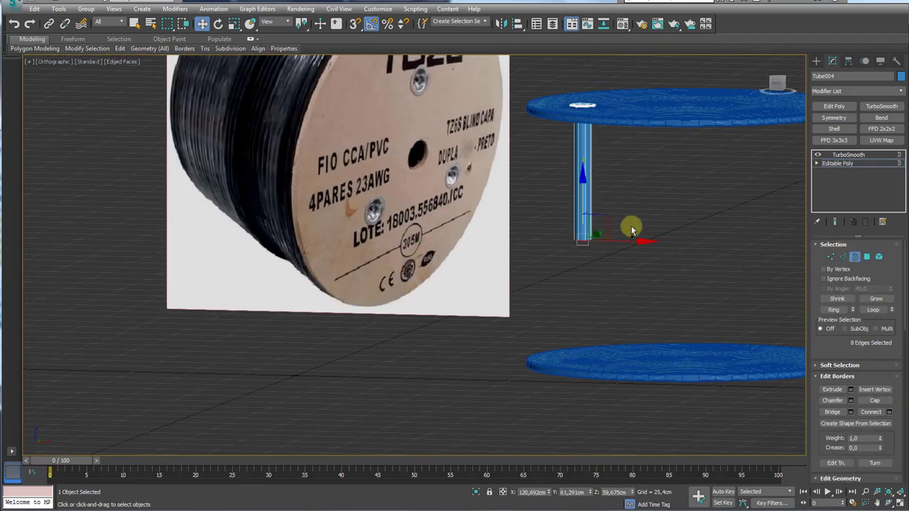
middle_click_drag(631, 228, 635, 245, "alt")
left_click(840, 118)
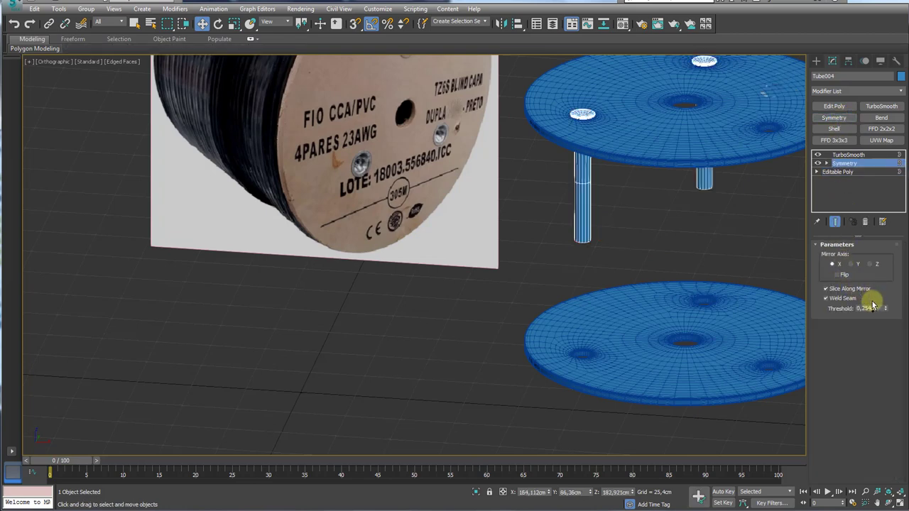
- Try different Symmetry mirror axes, then remove TurboSmooth and Symmetry from the stack
left_click(871, 265)
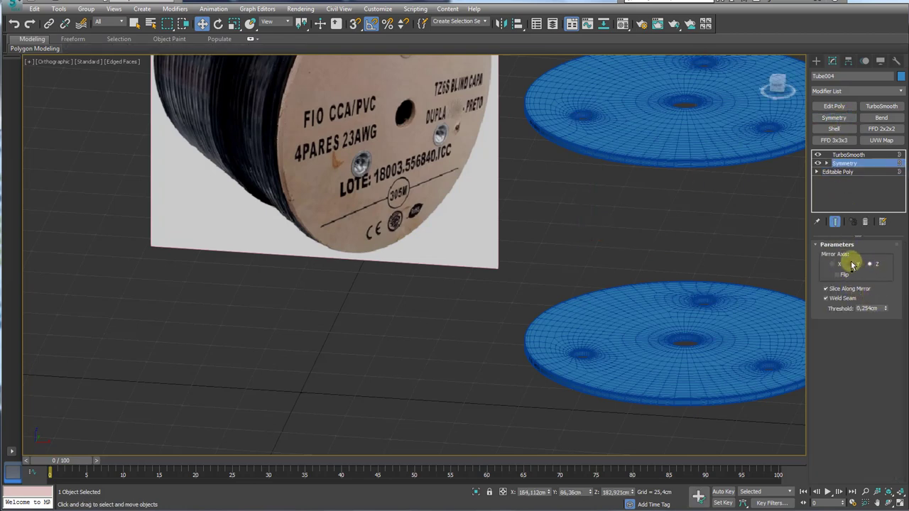
left_click(840, 275)
left_click(871, 265)
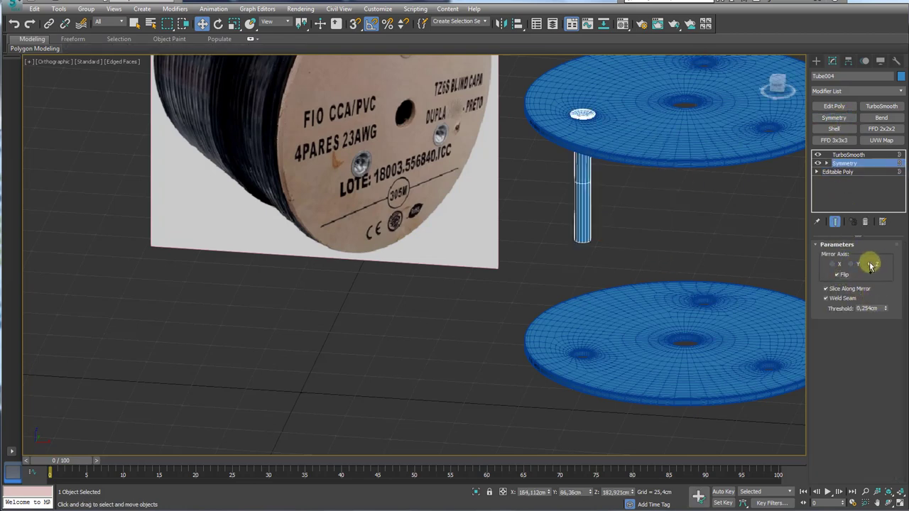
left_click(832, 264)
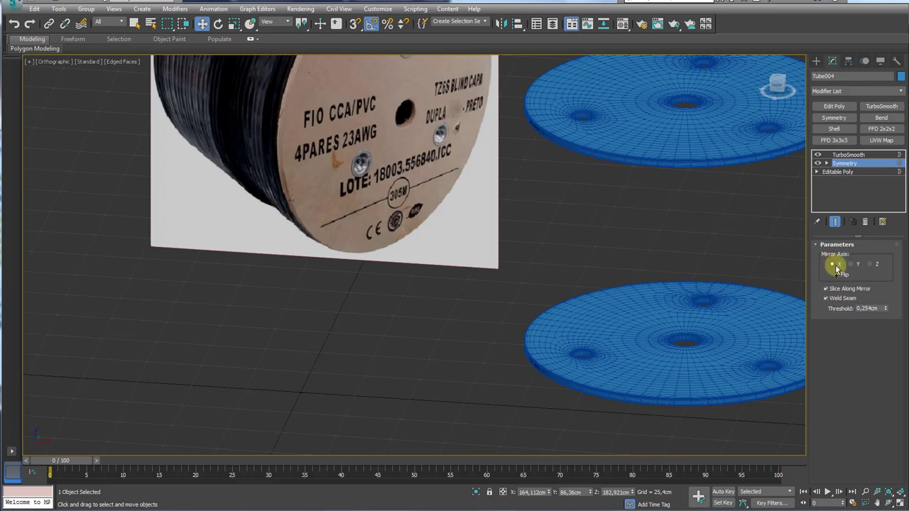
left_click(844, 156)
left_click(865, 222)
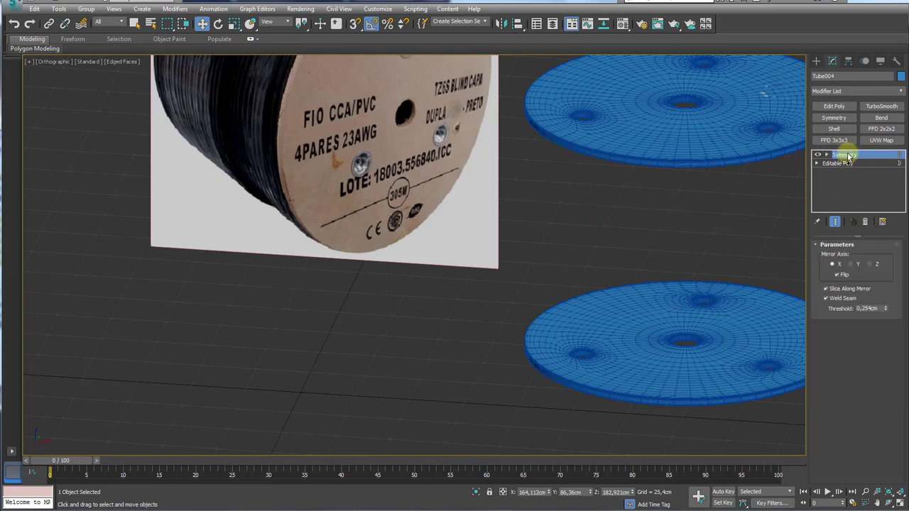
left_click(866, 224)
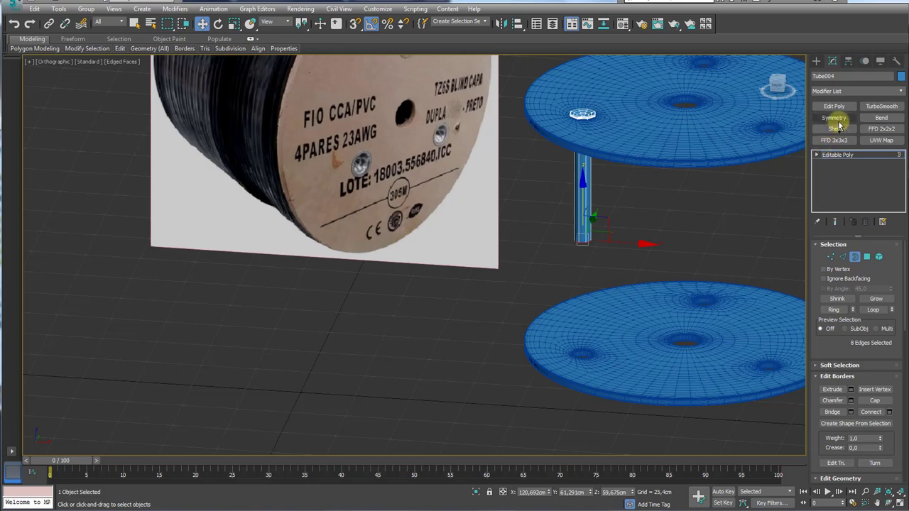
- Add a new Symmetry mirrored on Z and convert the post to Editable Poly
left_click(836, 119)
left_click(869, 265)
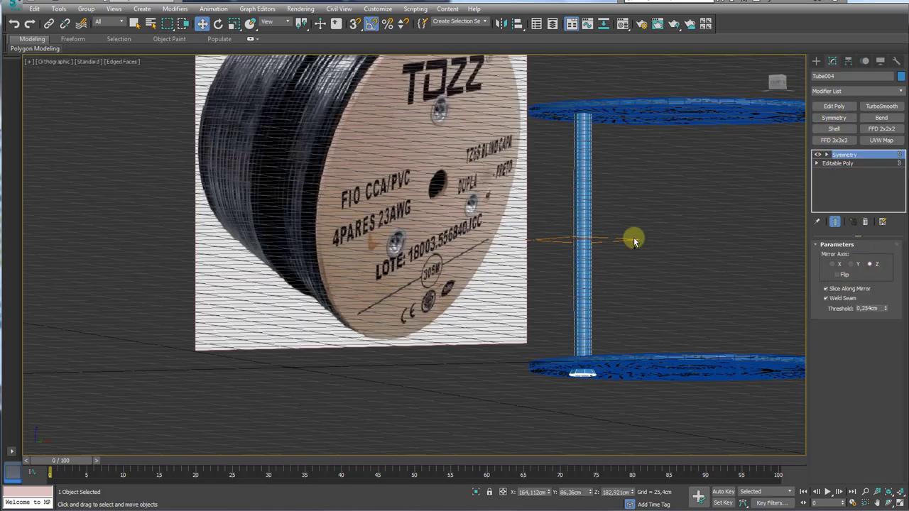
mouse_move(635, 237)
middle_mouse_down("alt")
mouse_move(636, 252)
mouse_move(606, 205)
middle_mouse_up("alt")
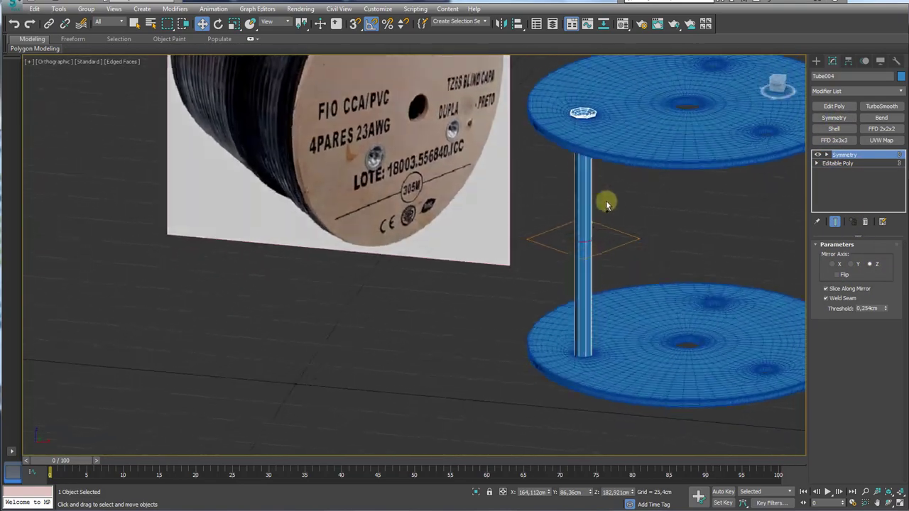
right_click(575, 187)
mouse_move(595, 305)
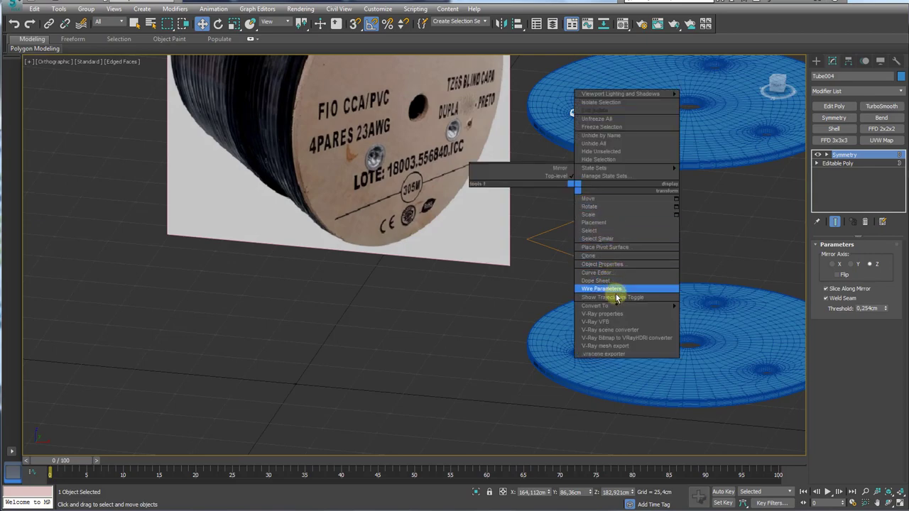
left_click(713, 313)
- Select the vertex rings at both ends of the post
left_click(830, 256)
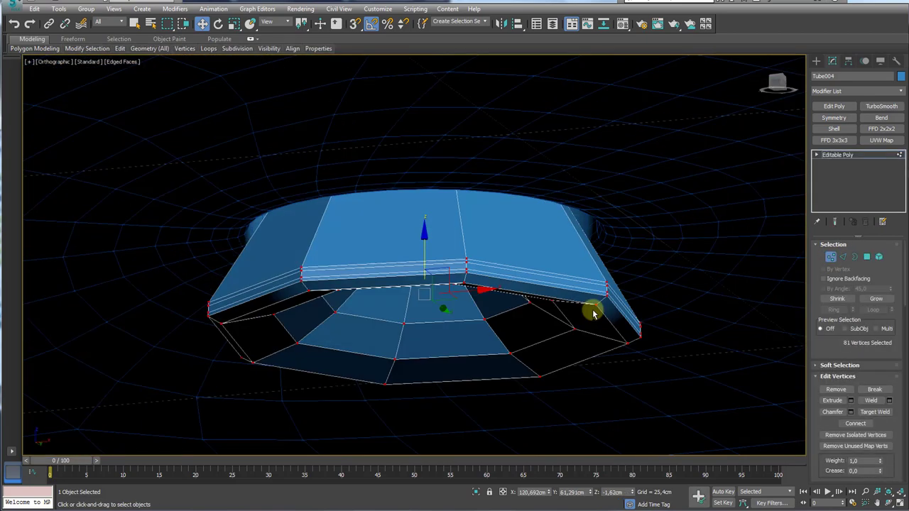
mouse_move(593, 313)
middle_mouse_down("alt")
mouse_move(426, 273)
mouse_move(428, 182)
middle_mouse_up("alt")
scroll(422, 183, "down", 5)
scroll(544, 185, "down", 5)
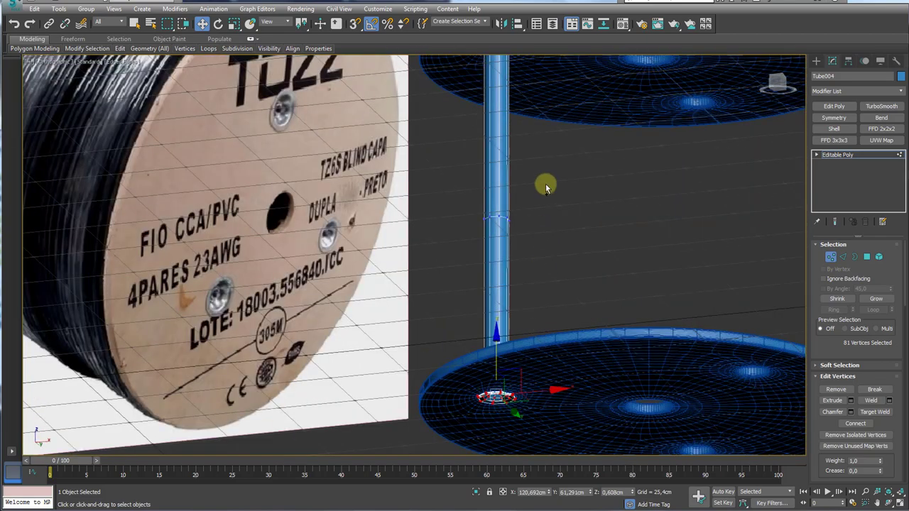
scroll(543, 305, "down", 4)
scroll(543, 304, "down", 1)
left_click(522, 202, "ctrl")
scroll(522, 198, "up", 5)
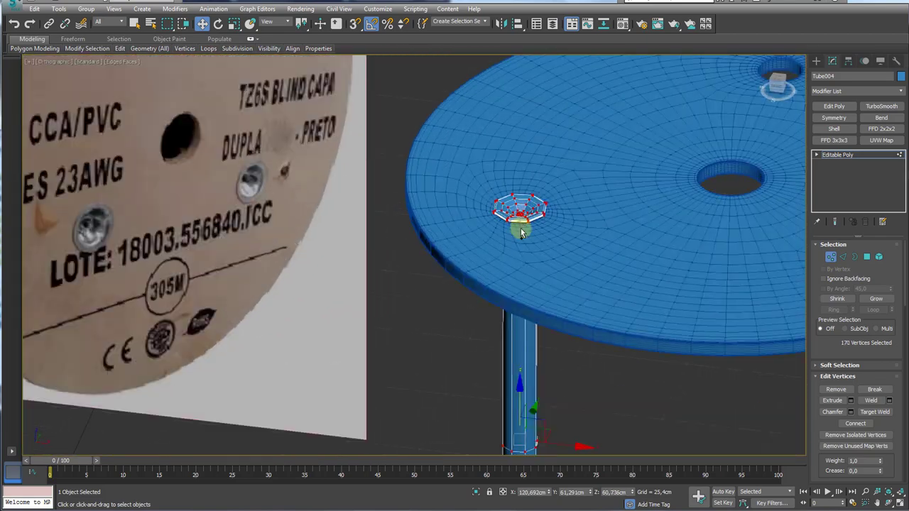
mouse_move(544, 416)
middle_mouse_down("alt")
mouse_move(553, 428)
mouse_move(544, 436)
middle_mouse_up("alt")
- Add and then remove a TurboSmooth on the post, and open the Tools menu
left_click(841, 156)
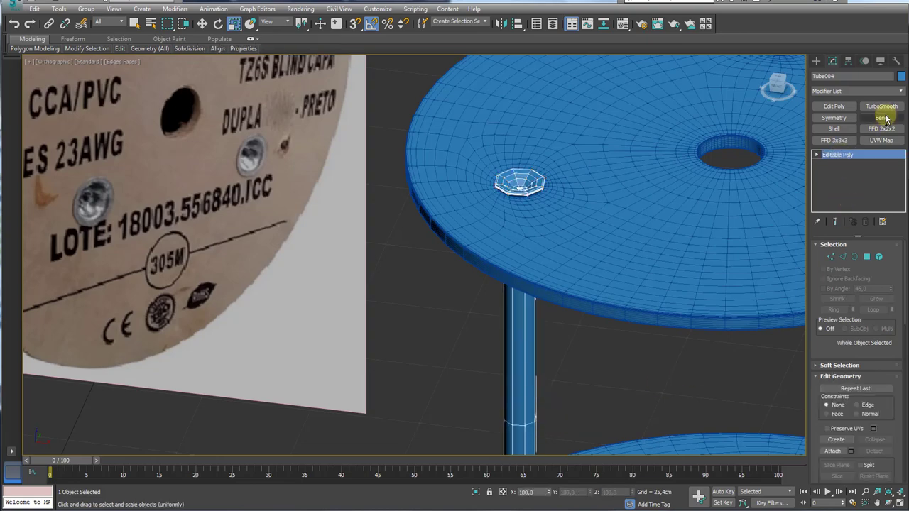
left_click(880, 106)
scroll(612, 264, "down", 4)
mouse_move(613, 263)
middle_mouse_down("alt")
mouse_move(523, 197)
mouse_move(589, 228)
middle_mouse_up("alt")
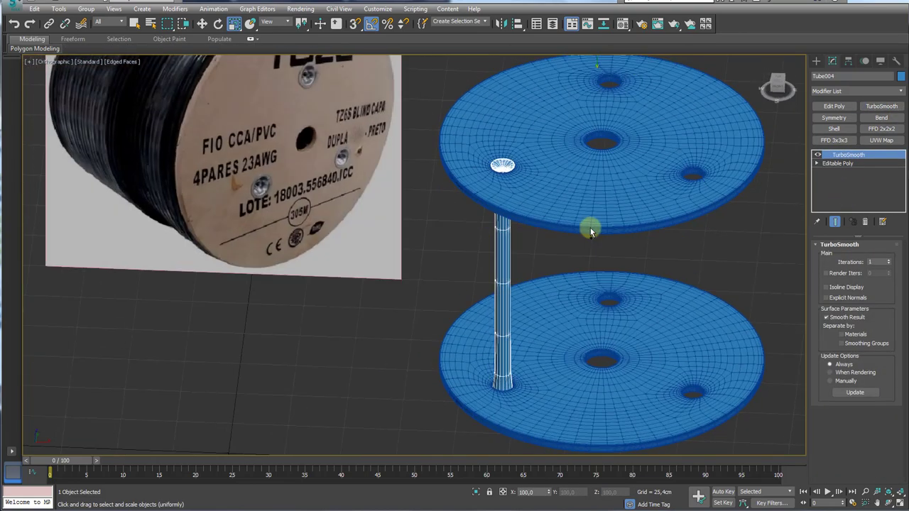
left_click(866, 226)
middle_click_drag(710, 252, 537, 274, "alt")
mouse_move(466, 166)
middle_mouse_down("alt")
mouse_move(537, 208)
mouse_move(444, 282)
middle_mouse_up("alt")
scroll(537, 209, "down", 3)
middle_click_drag(539, 195, 540, 224, "alt")
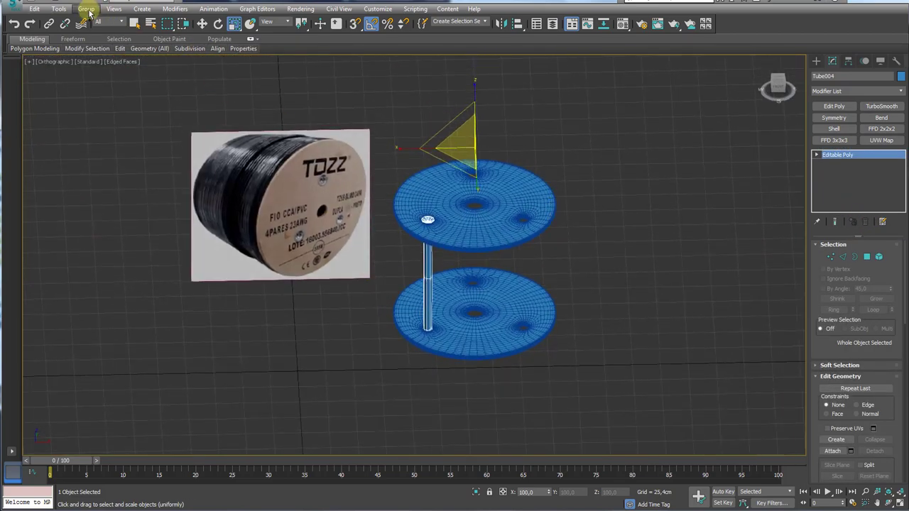
left_click(60, 10)
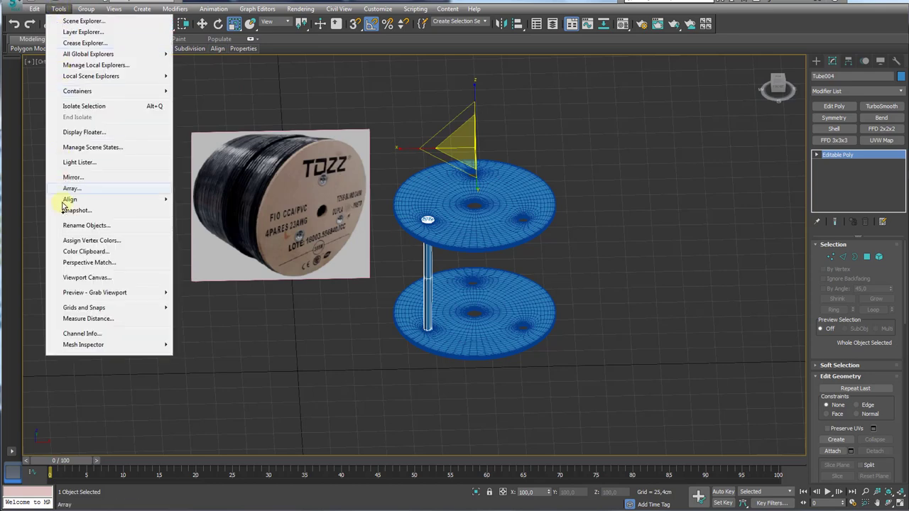
- Array the post as 3 copies with 360° total Z rotation, previewing the result
left_click(71, 188)
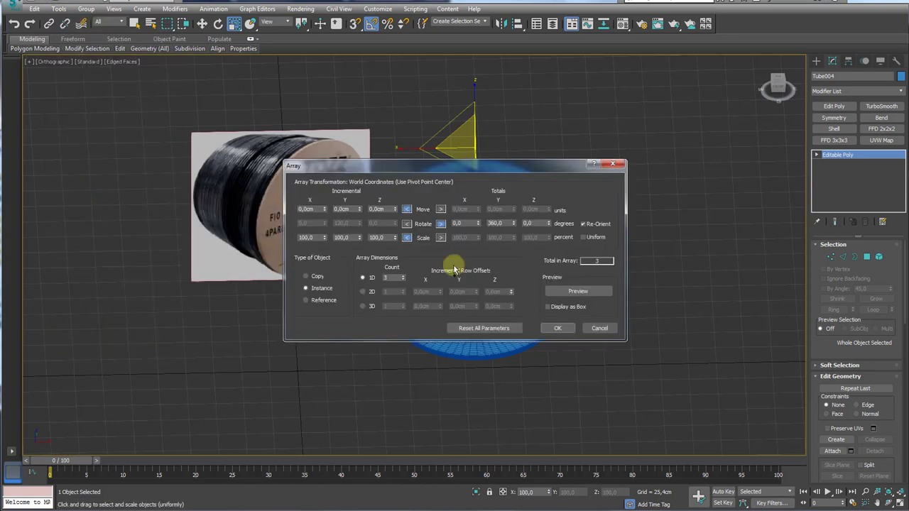
left_click(585, 291)
left_click_drag(523, 170, 883, 179)
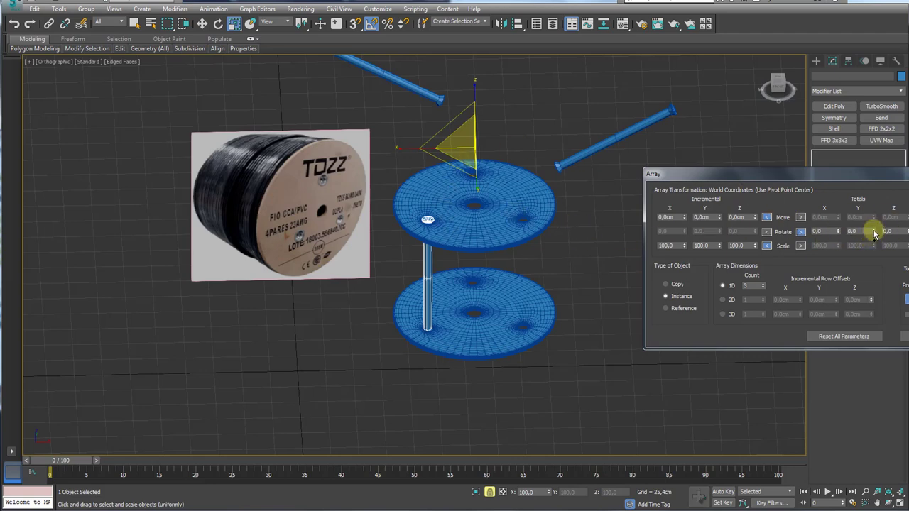
left_click_drag(874, 234, 883, 238)
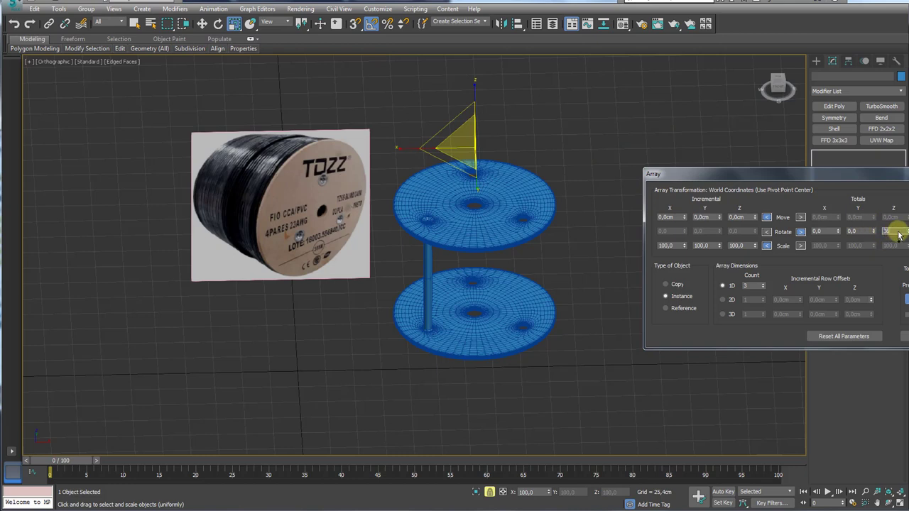
key("Return")
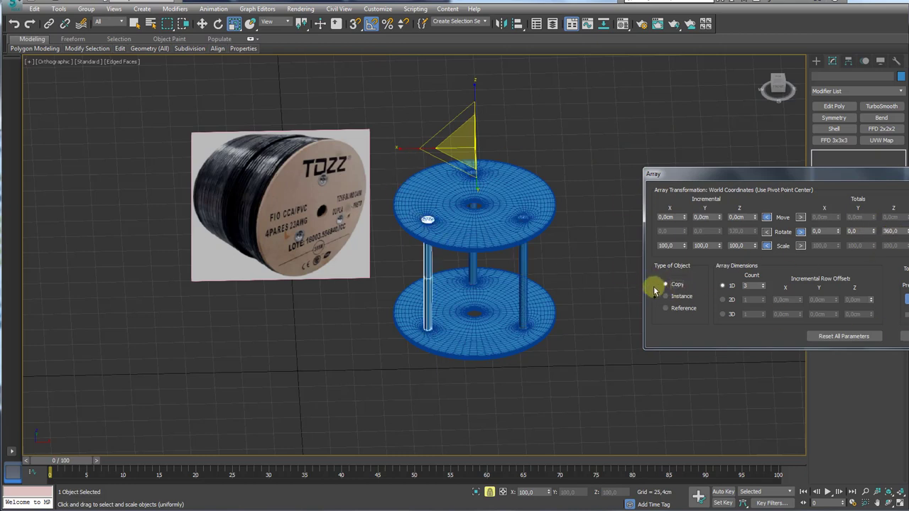
left_click(905, 341)
- Attach the left post to the right post to join them into one object
scroll(532, 276, "up", 5)
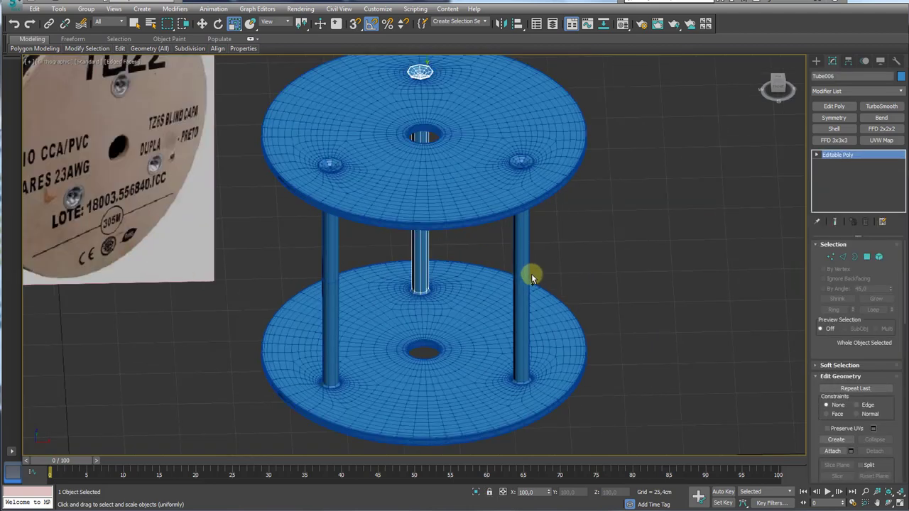
left_click(526, 272)
left_click(833, 451)
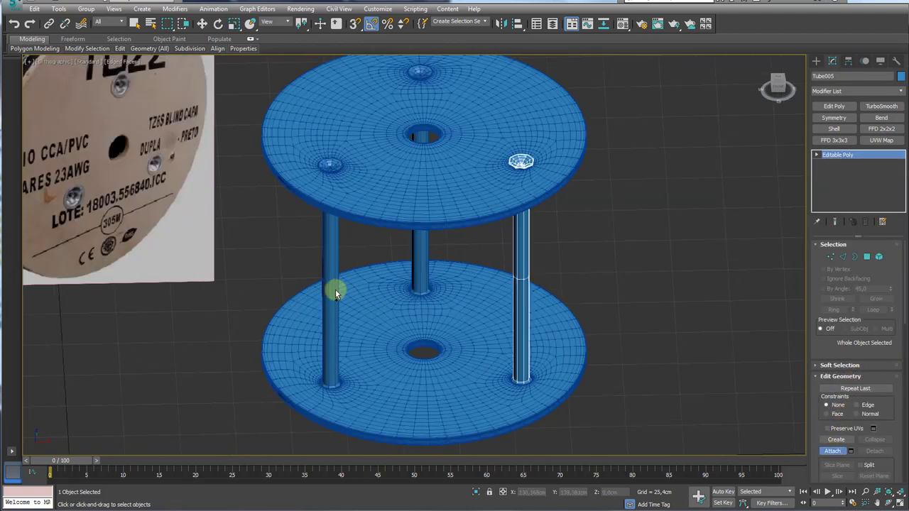
left_click(330, 284)
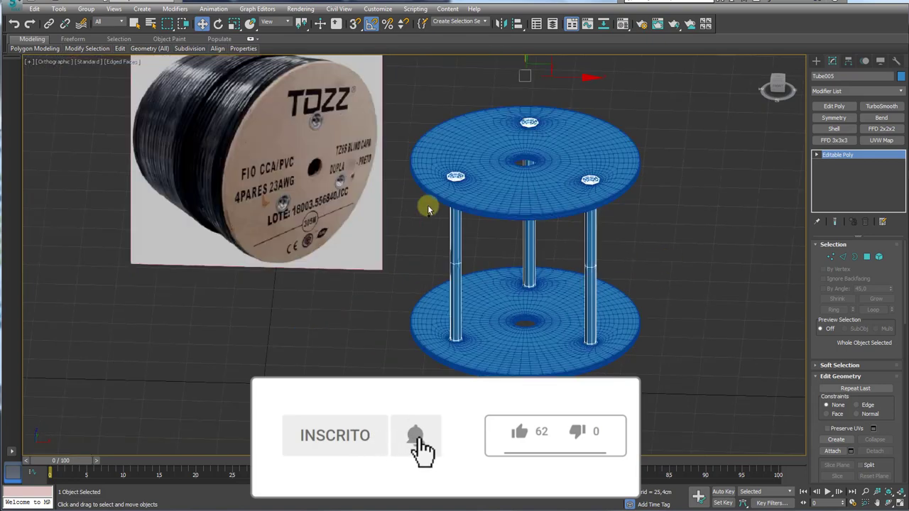
- Add a TurboSmooth with 2 iterations to the bottom disc Tube002 and open Standard Primitives
middle_click_drag(525, 210, 556, 352, "alt")
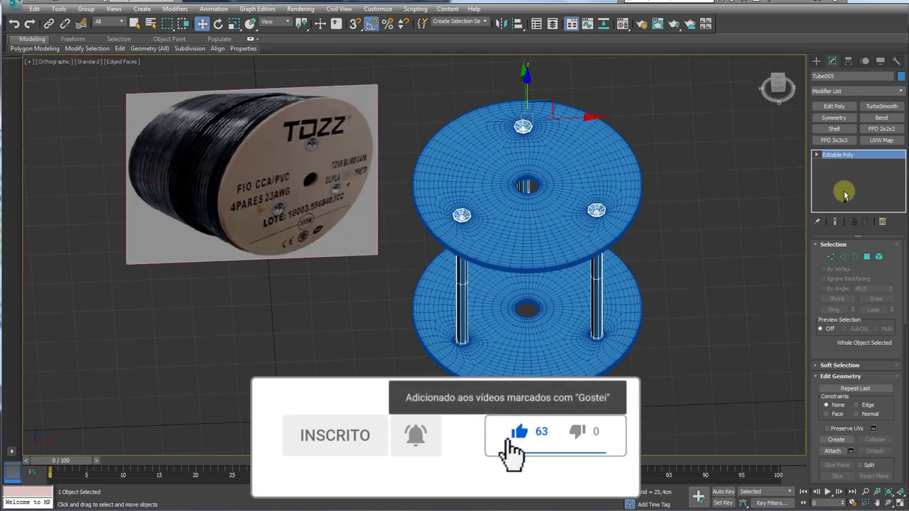
left_click(556, 353)
left_click(829, 140)
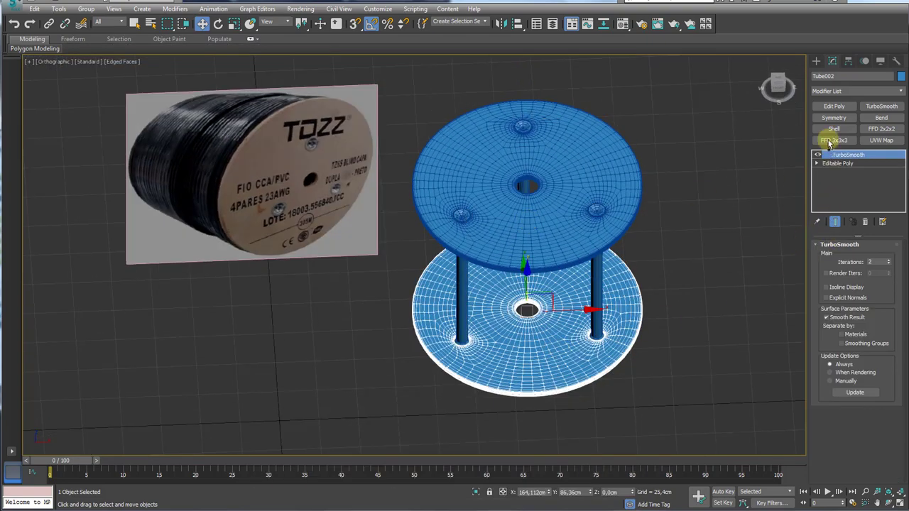
left_click(817, 62)
middle_click_drag(714, 166, 618, 176)
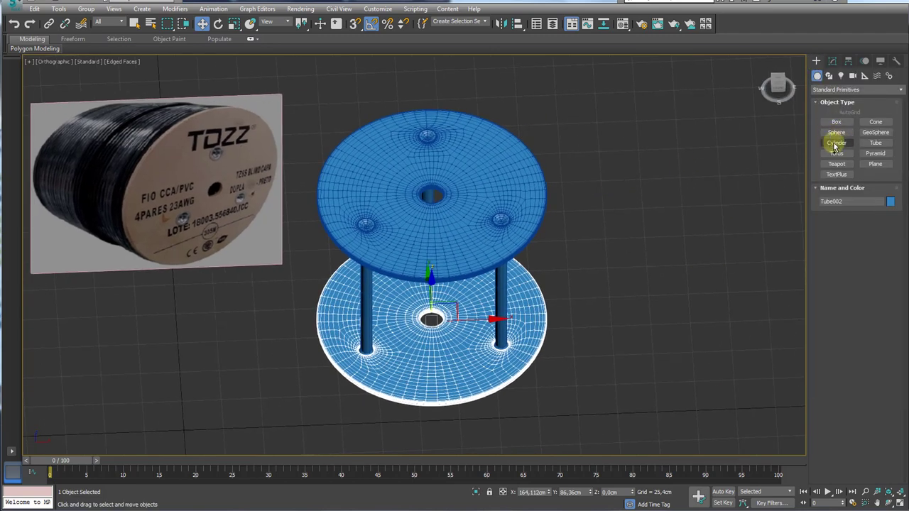
- Create an 8-sided cylinder and align its pivot to Tube002's pivot on X, Y and Z
left_click(835, 143)
left_click_drag(640, 313, 683, 351)
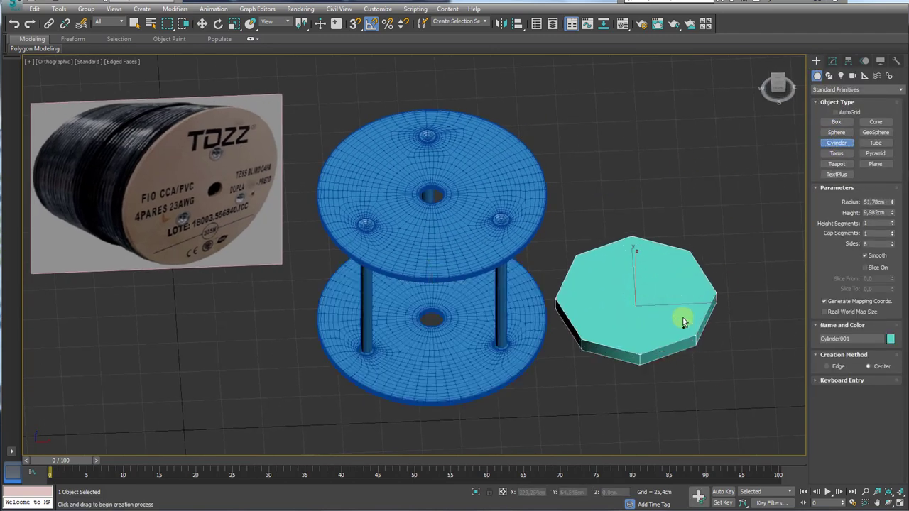
left_click(684, 189)
key("w")
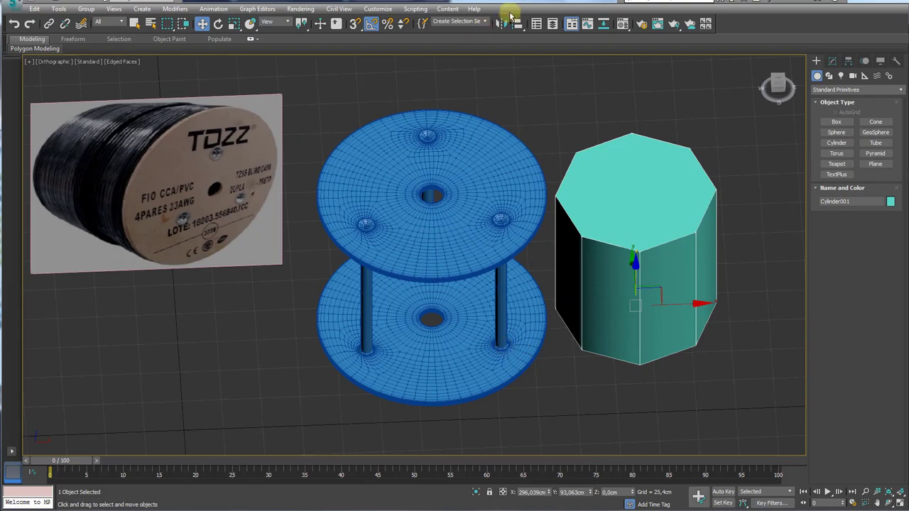
left_click(512, 246)
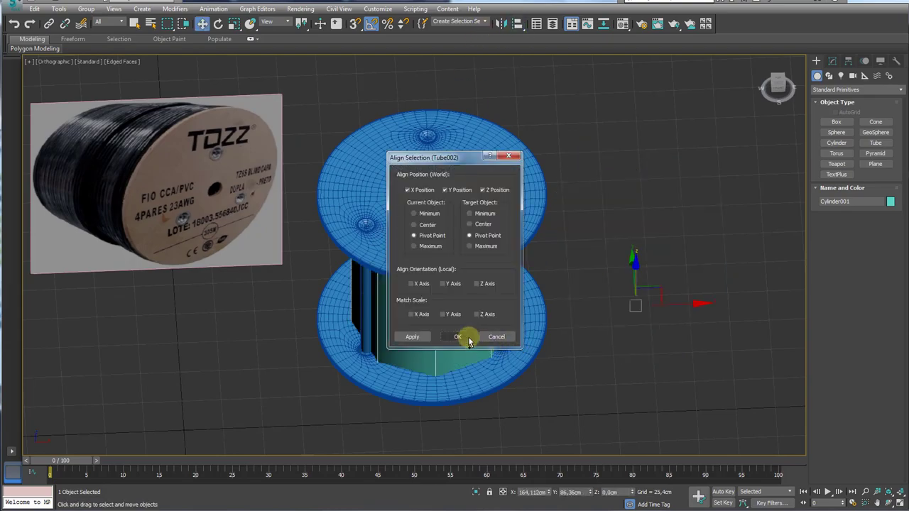
left_click(468, 337)
middle_click_drag(483, 328, 486, 290, "alt")
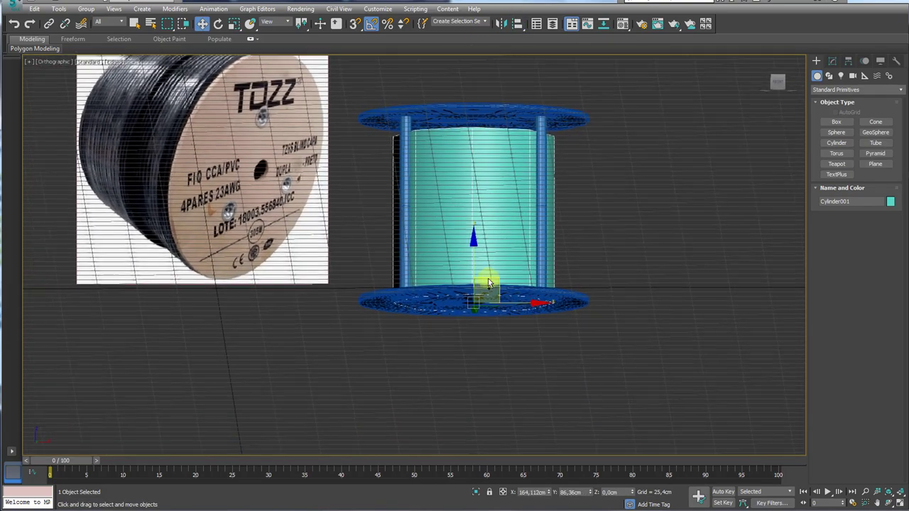